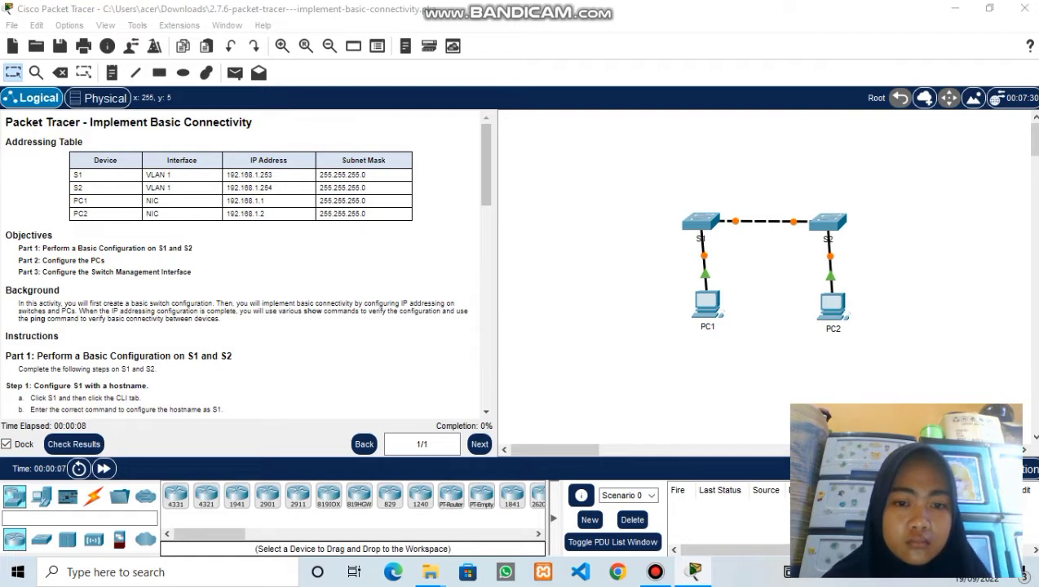
# - Narrow the instructions pane, scroll the instructions to Part 1, and open switch S1's window
pyautogui.moveTo(496, 277); pyautogui.dragTo(376, 277)
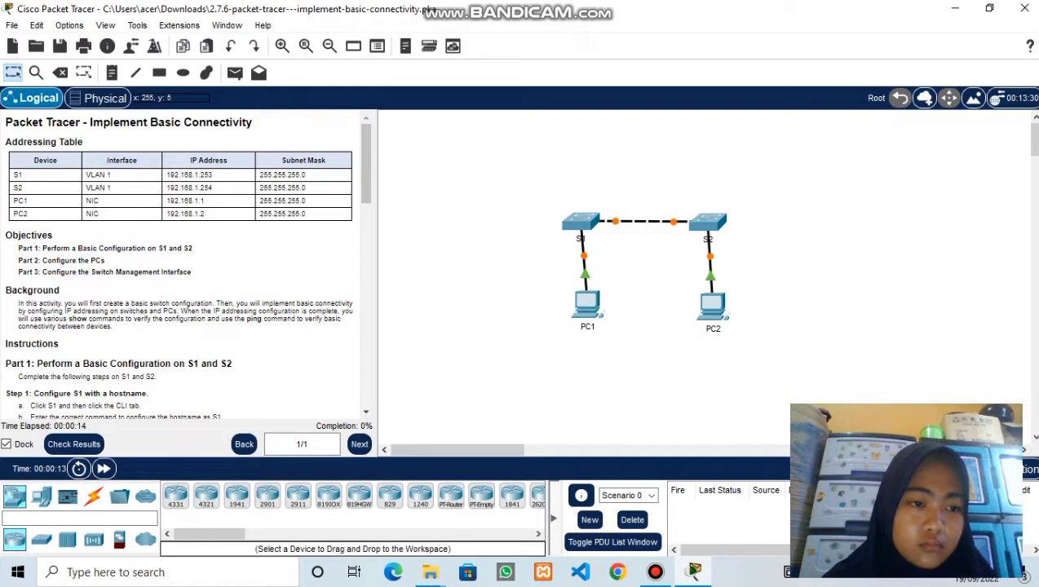
pyautogui.scroll(-3, 184, 265)
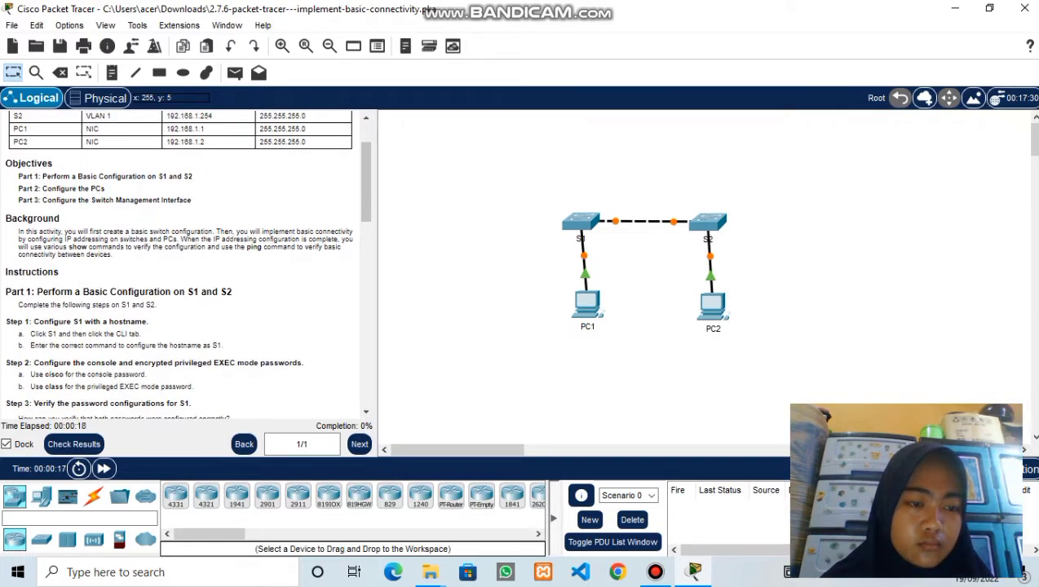
pyautogui.scroll(-4, 183, 265)
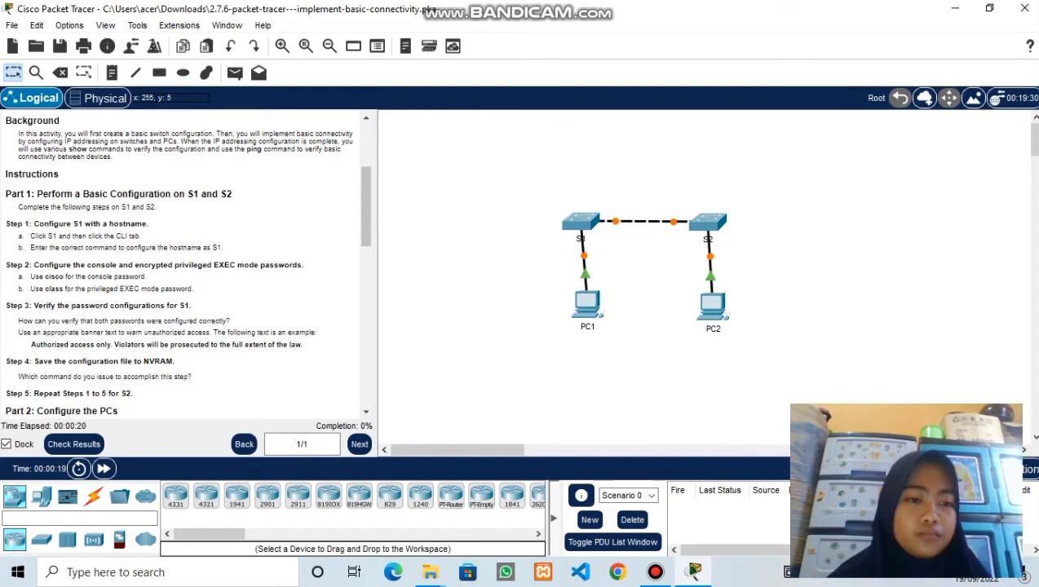
pyautogui.click(581, 222)
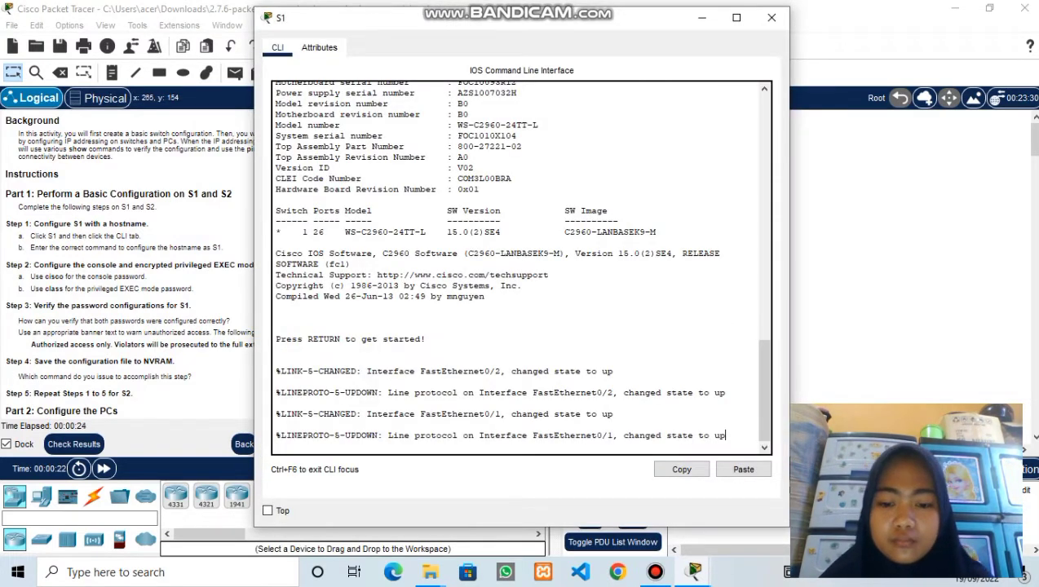
# - Enter global configuration mode on the switch and set its hostname to S1
pyautogui.press('Return')
pyautogui.write('enable')
pyautogui.press('Return')
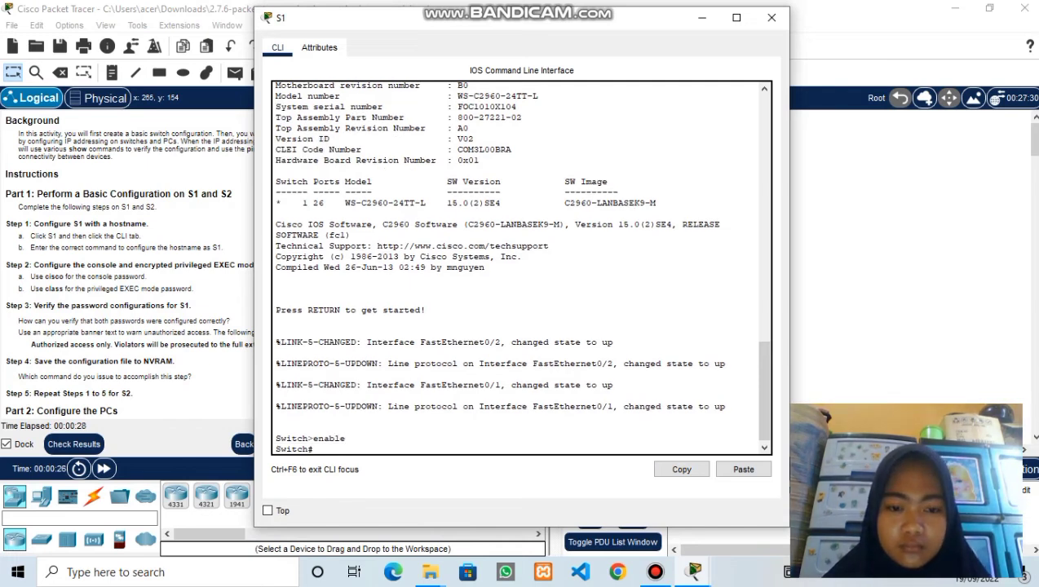
pyautogui.write('config')
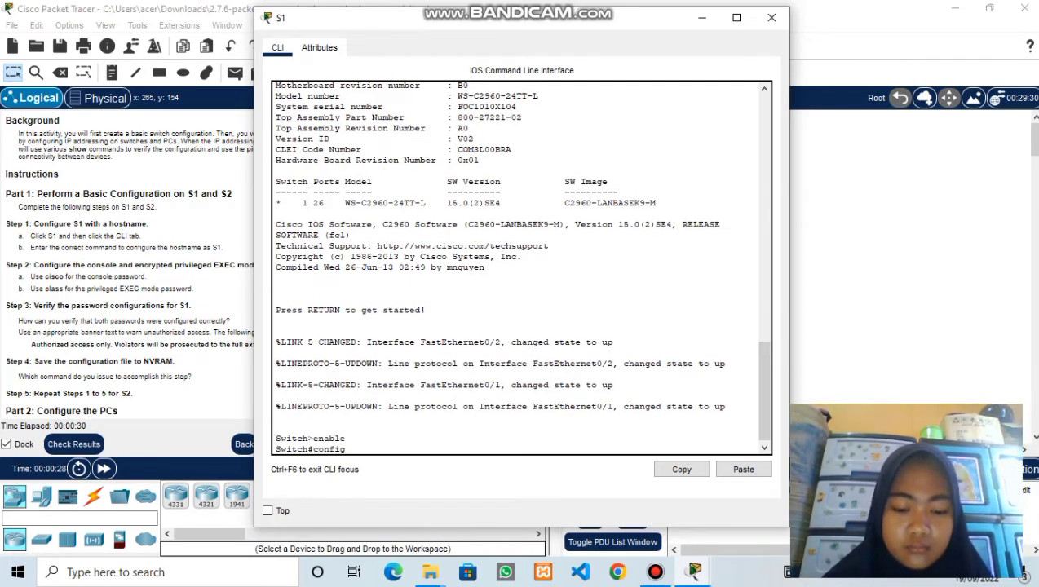
pyautogui.write(' t')
pyautogui.press('Return')
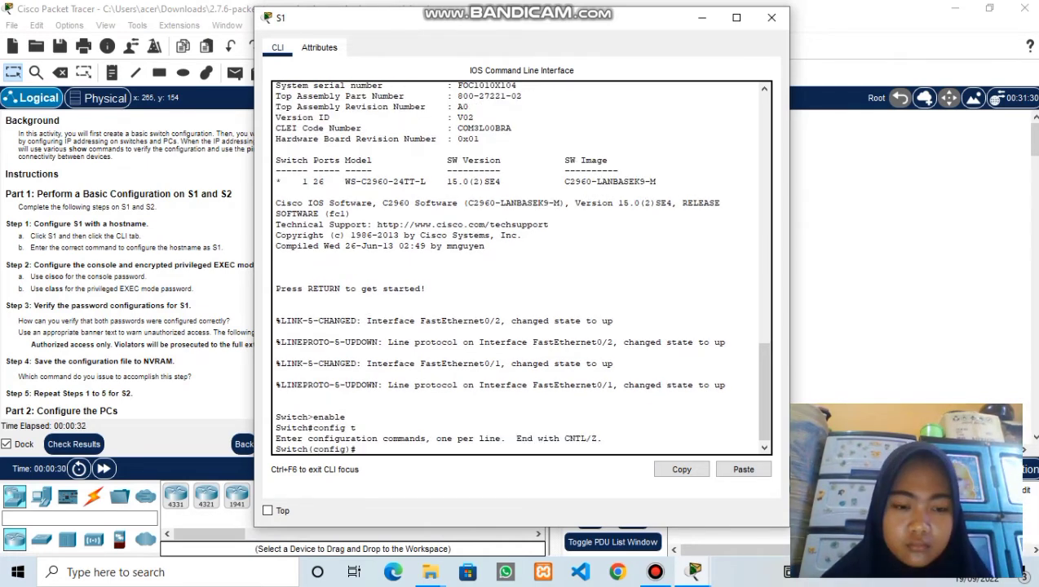
pyautogui.write('hostna')
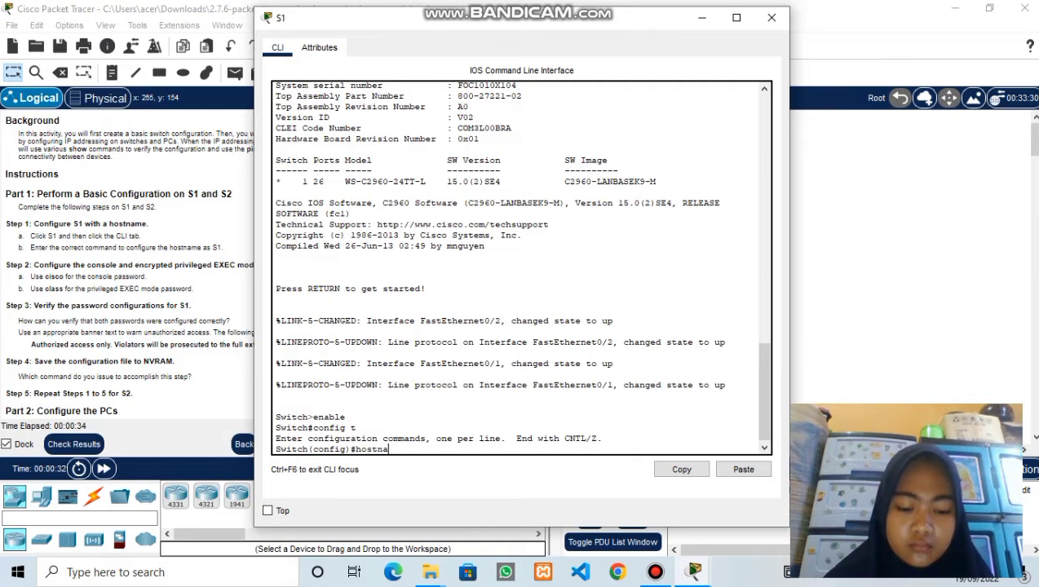
pyautogui.write('me S1')
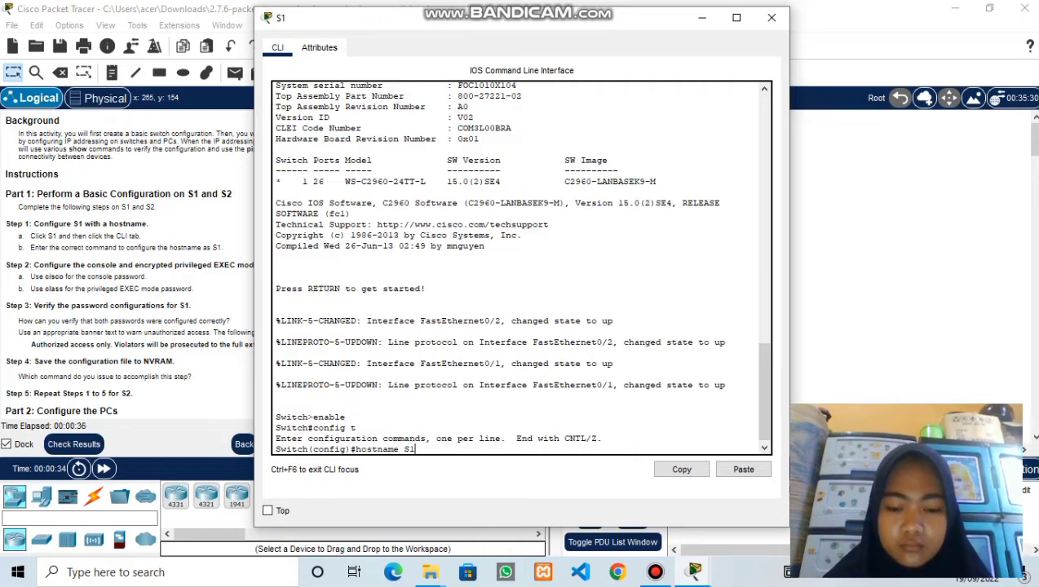
pyautogui.press('Return')
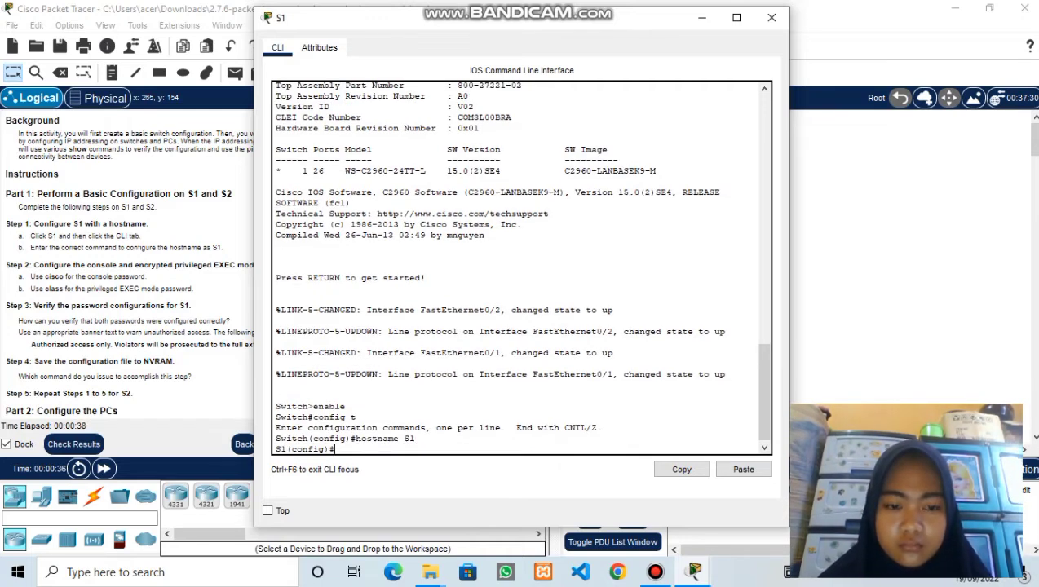
pyautogui.write('line c')
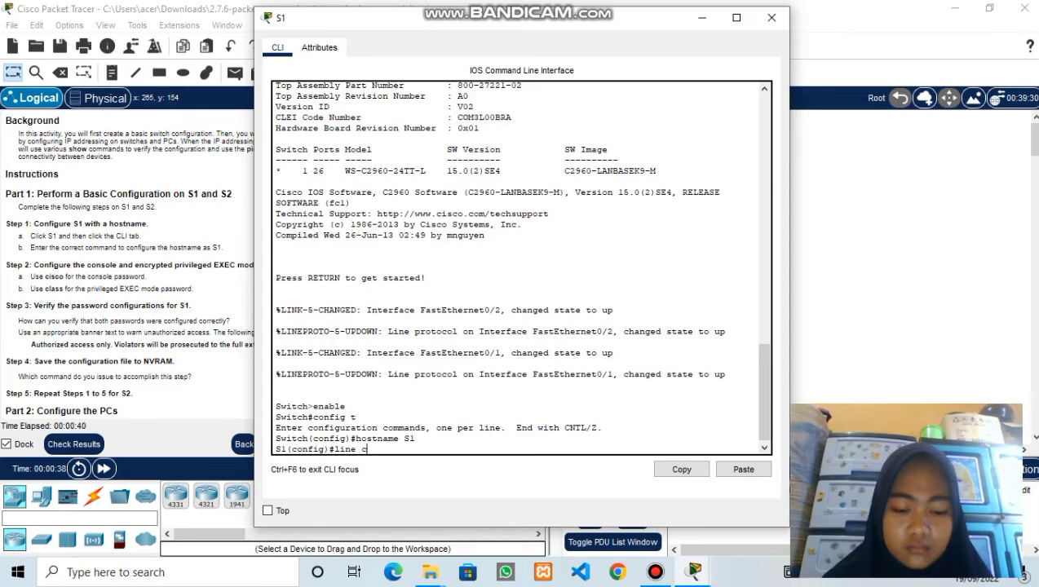
pyautogui.write('onsole 0')
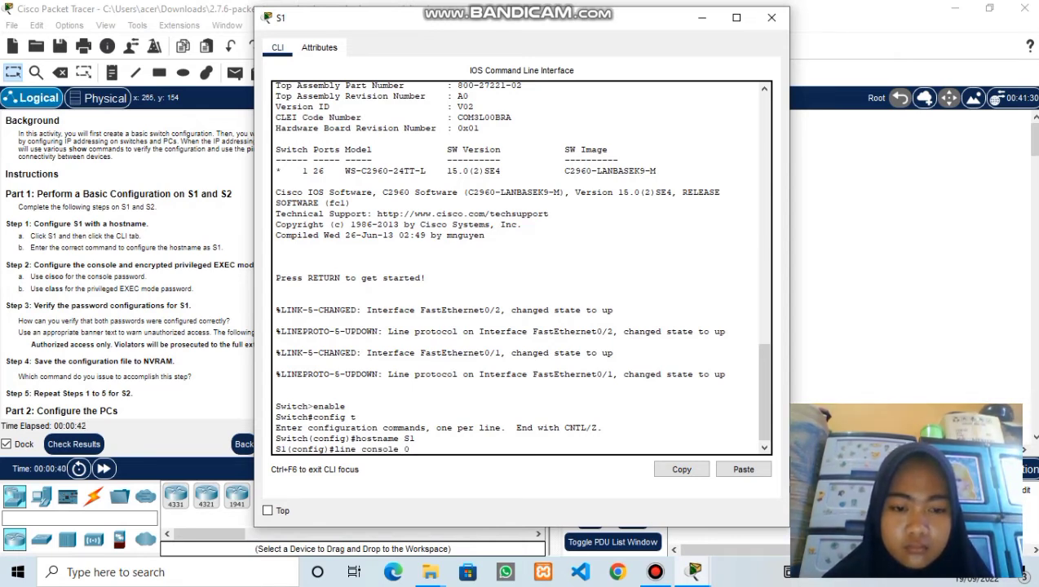
pyautogui.press('Return')
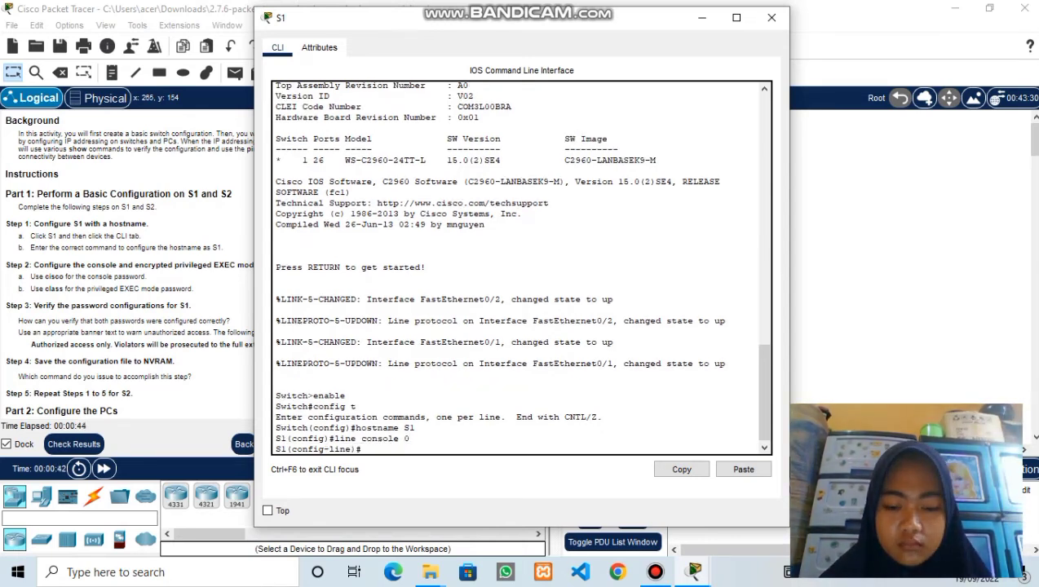
pyautogui.write('pa')
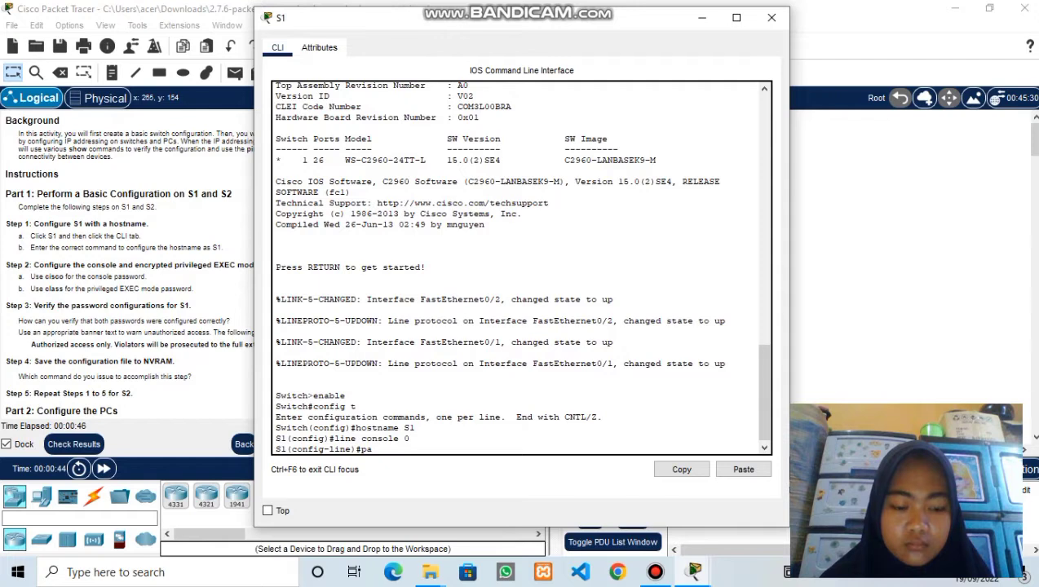
pyautogui.write('ssword cisco')
pyautogui.press('Return')
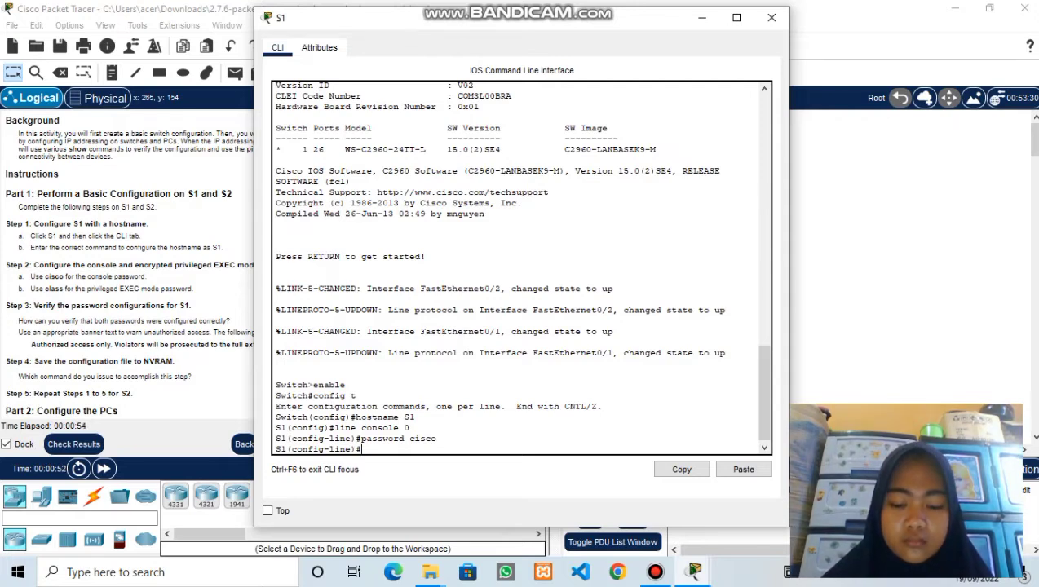
pyautogui.write('login')
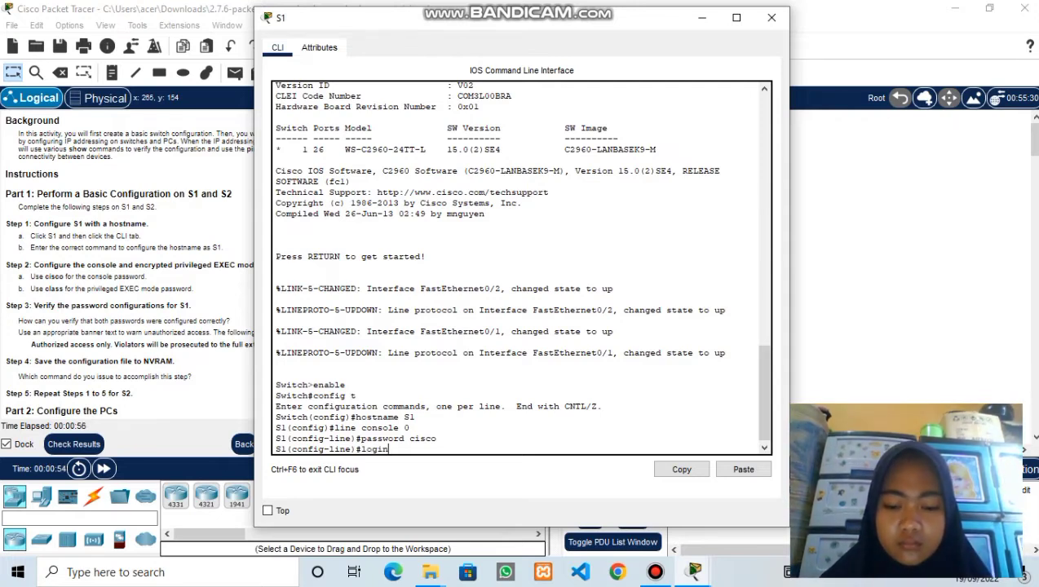
pyautogui.press('Return')
# - Leave the console line and set the enable secret to class
pyautogui.write('ec')
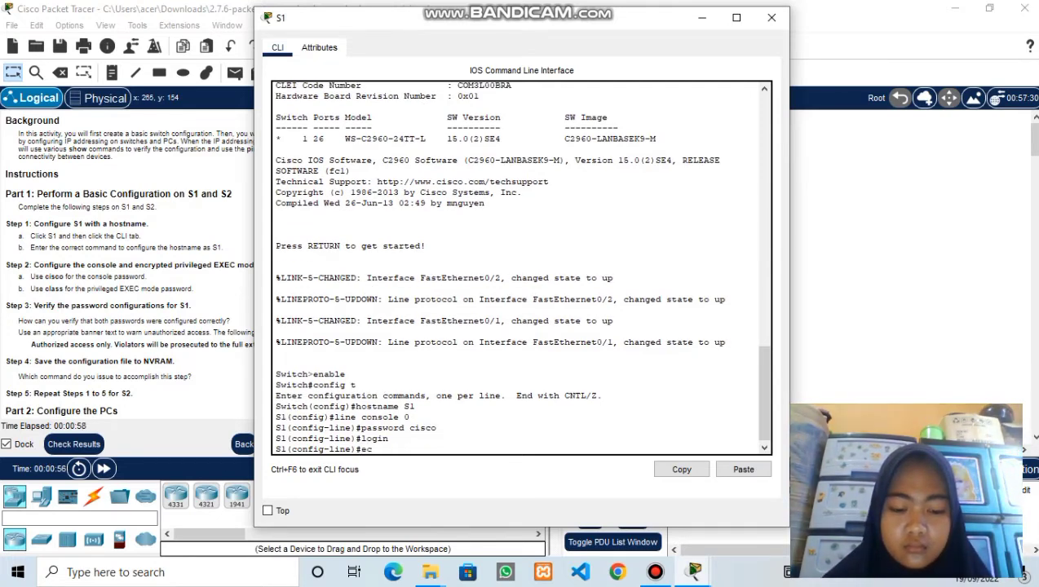
pyautogui.press('BackSpace')
pyautogui.write('xit')
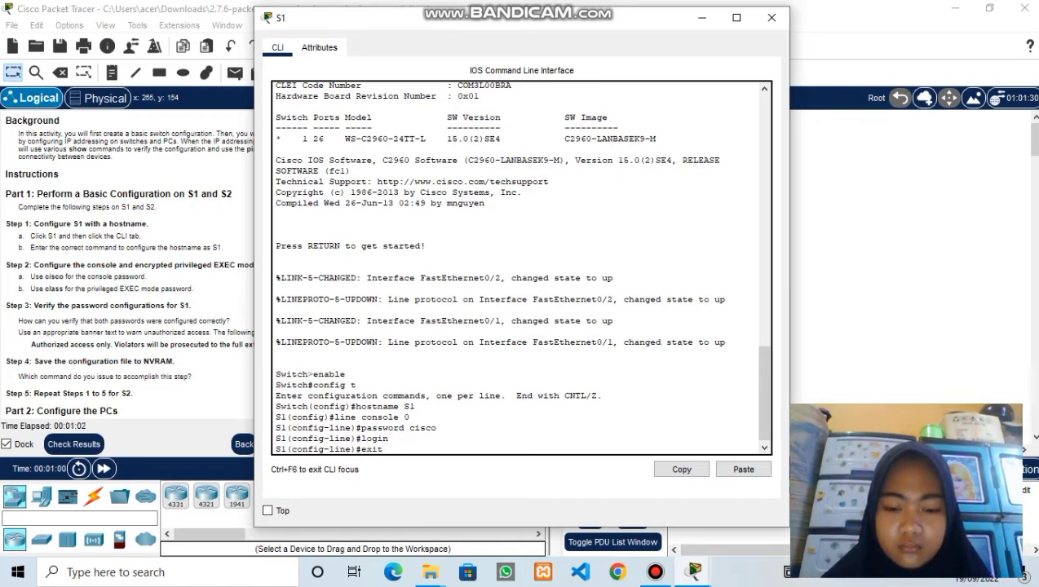
pyautogui.press('Return')
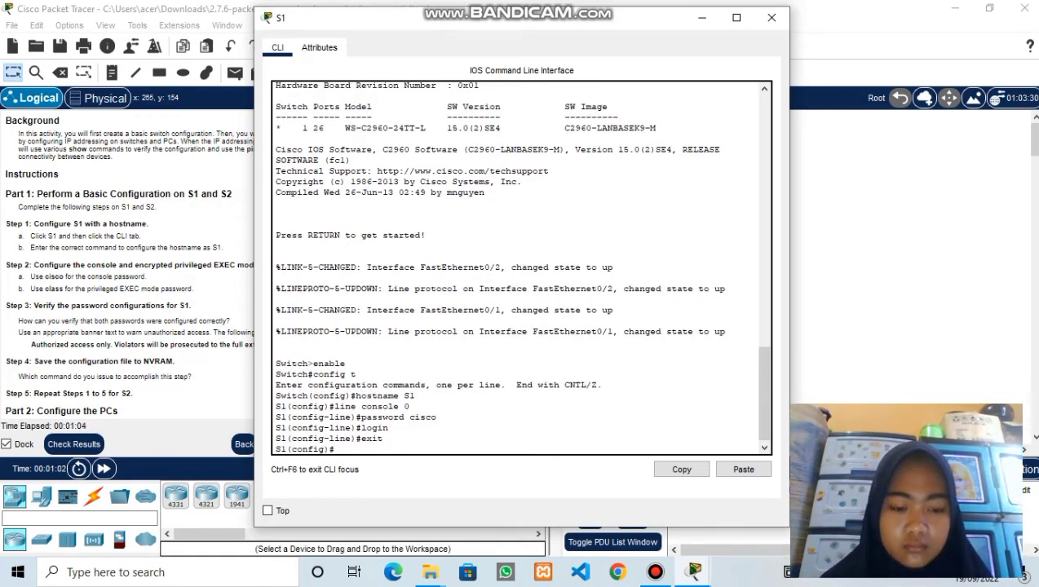
pyautogui.write('enable se')
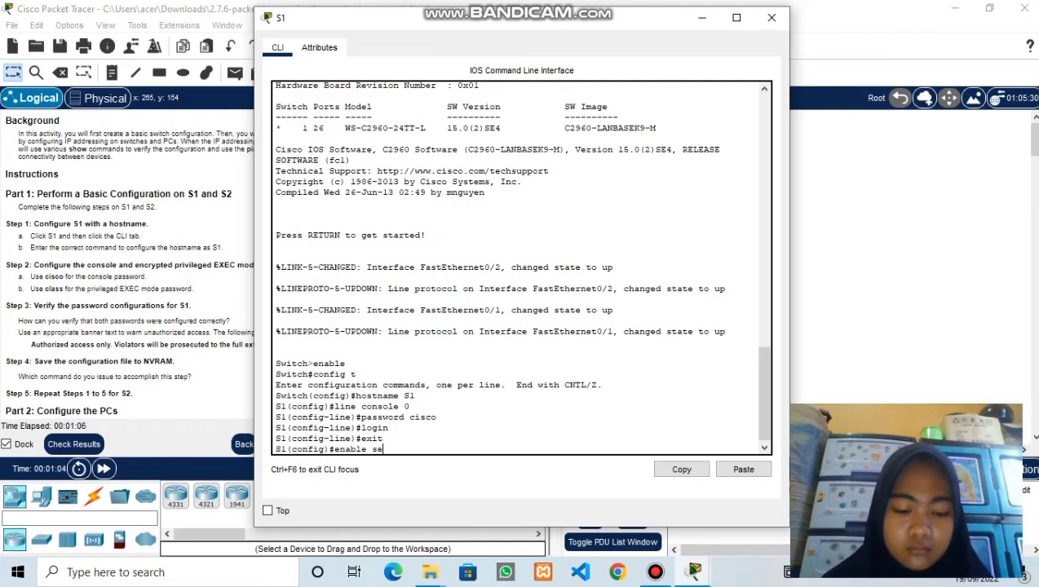
pyautogui.write('cret class')
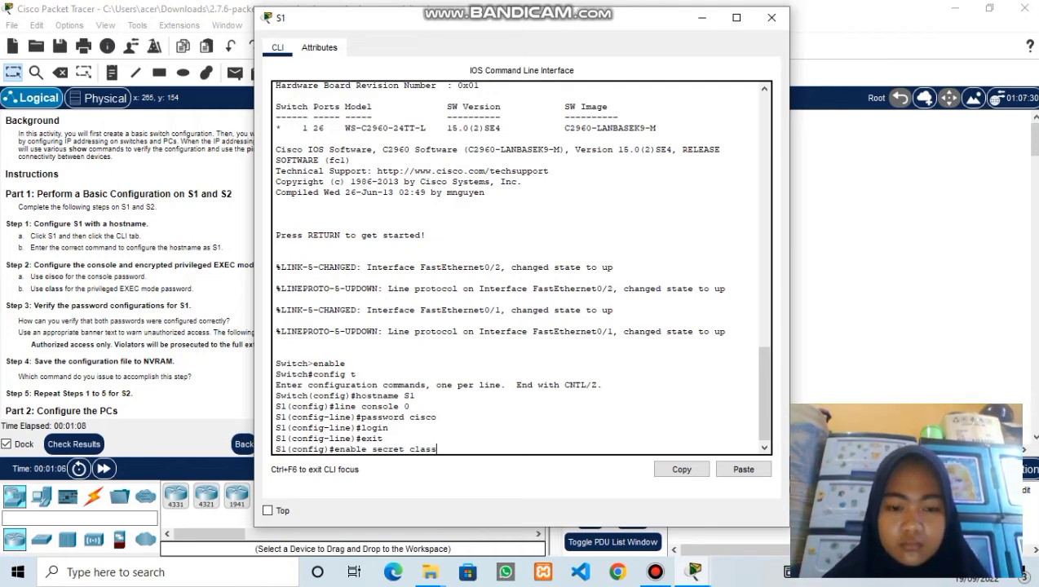
pyautogui.press('Return')
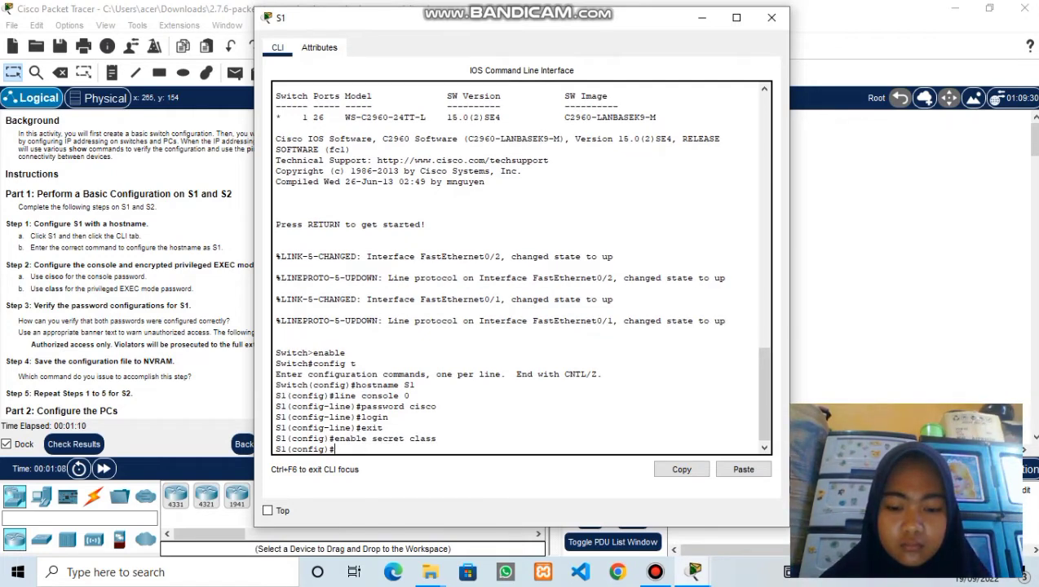
pyautogui.press('Return')
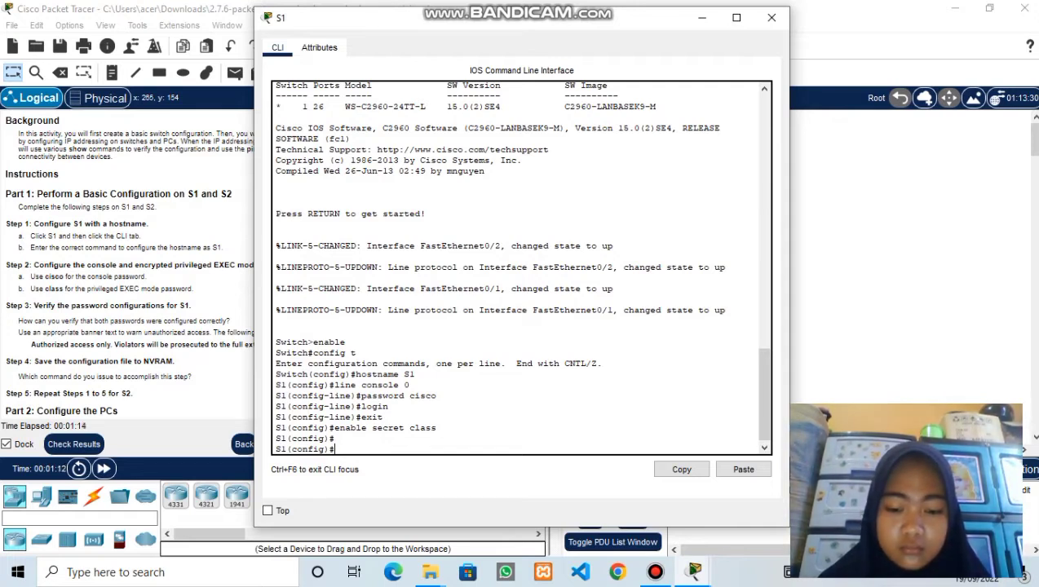
# - Start the banner motd " command on S1 and copy the example warning text from the instructions
pyautogui.write('ner motd "')
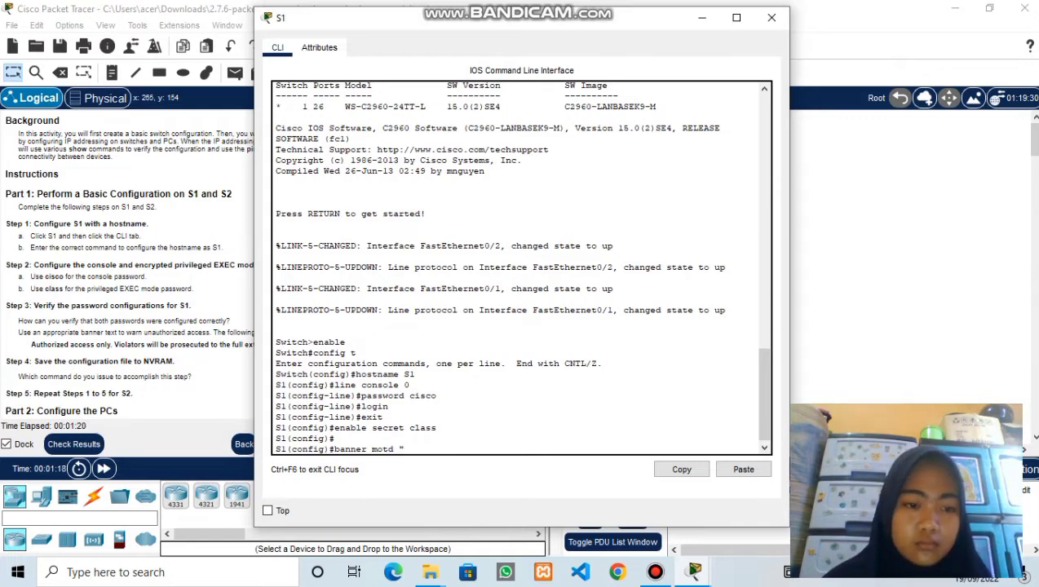
pyautogui.moveTo(380, 10); pyautogui.dragTo(517, 19)
pyautogui.scroll(-3, 179, 264)
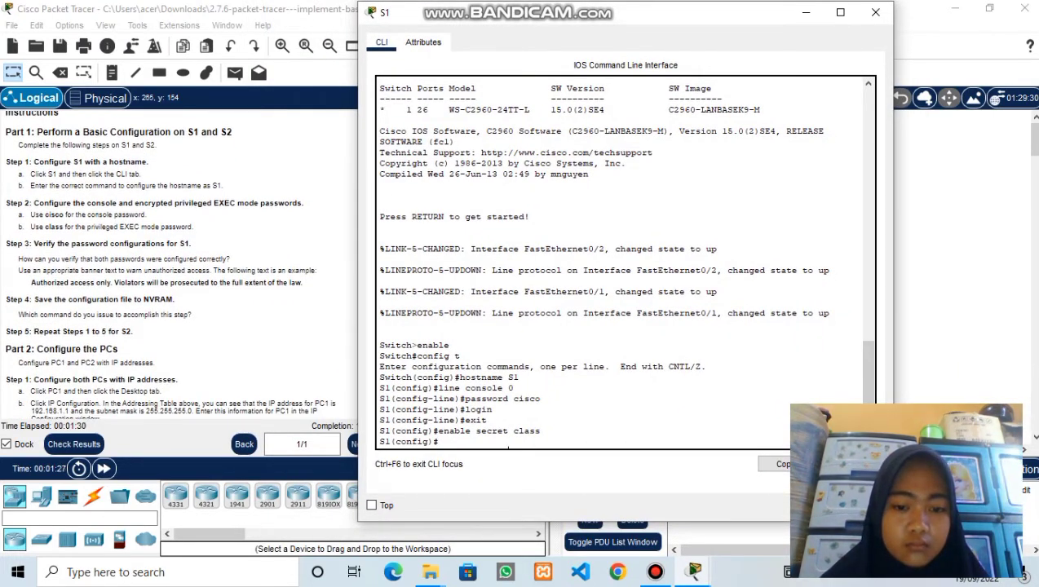
pyautogui.press('Return')
pyautogui.write('banner motd "')
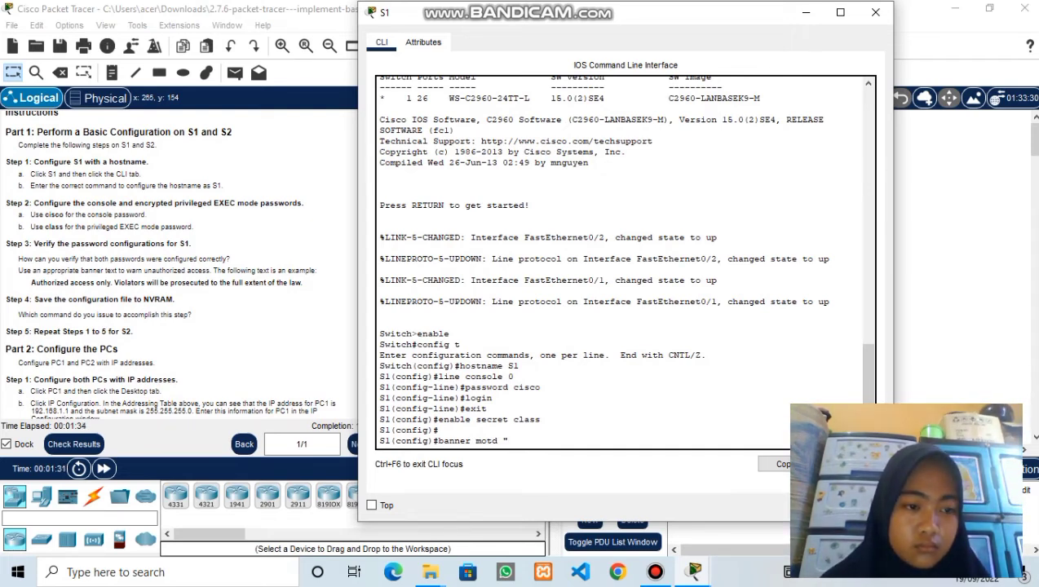
pyautogui.moveTo(31, 283); pyautogui.dragTo(303, 283)
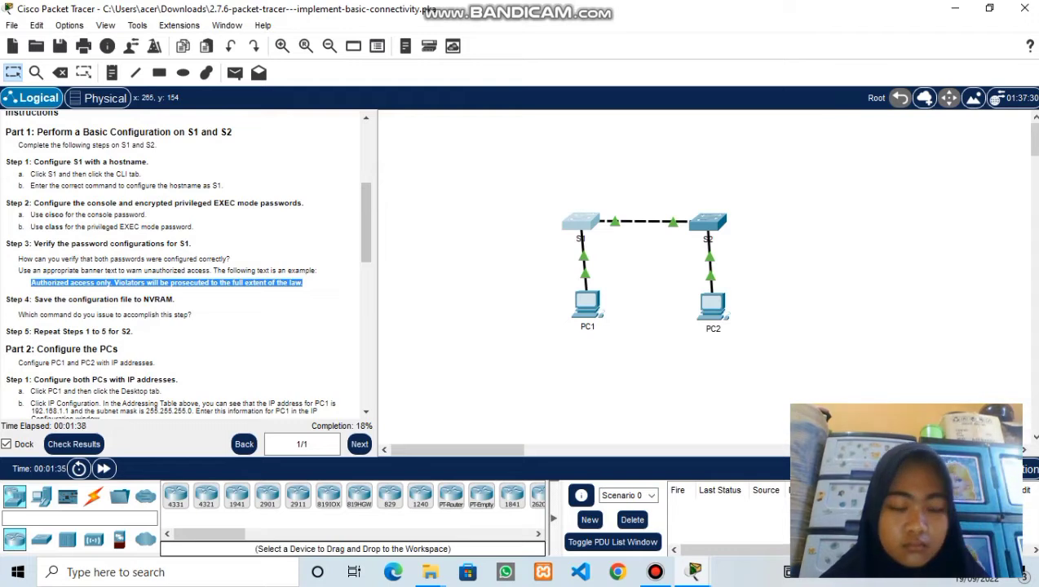
pyautogui.rightClick(299, 283)
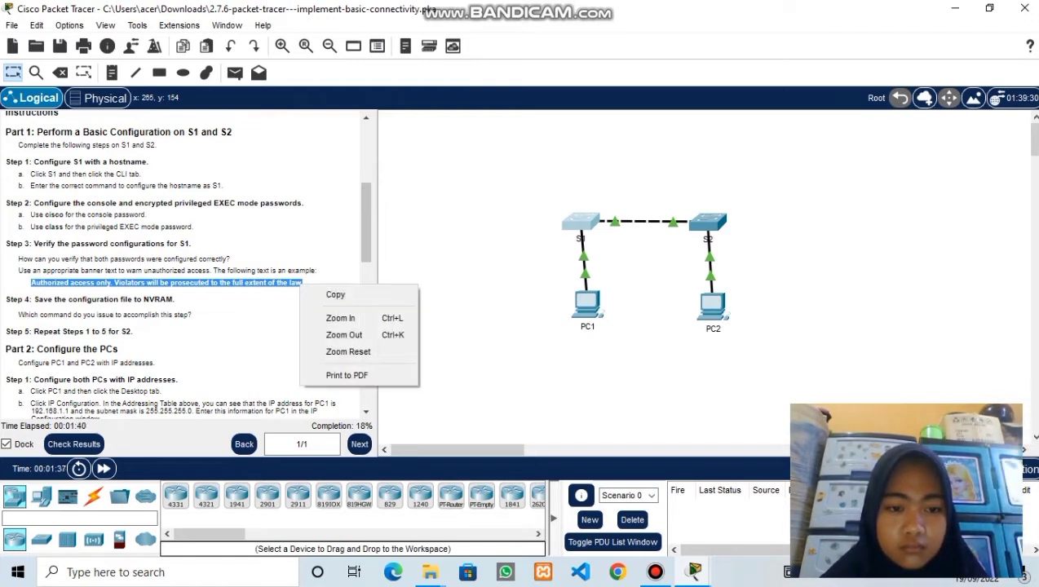
pyautogui.click(320, 293)
# - Paste the authorized-access warning into S1's banner, close the quote, and apply it
pyautogui.click(575, 225)
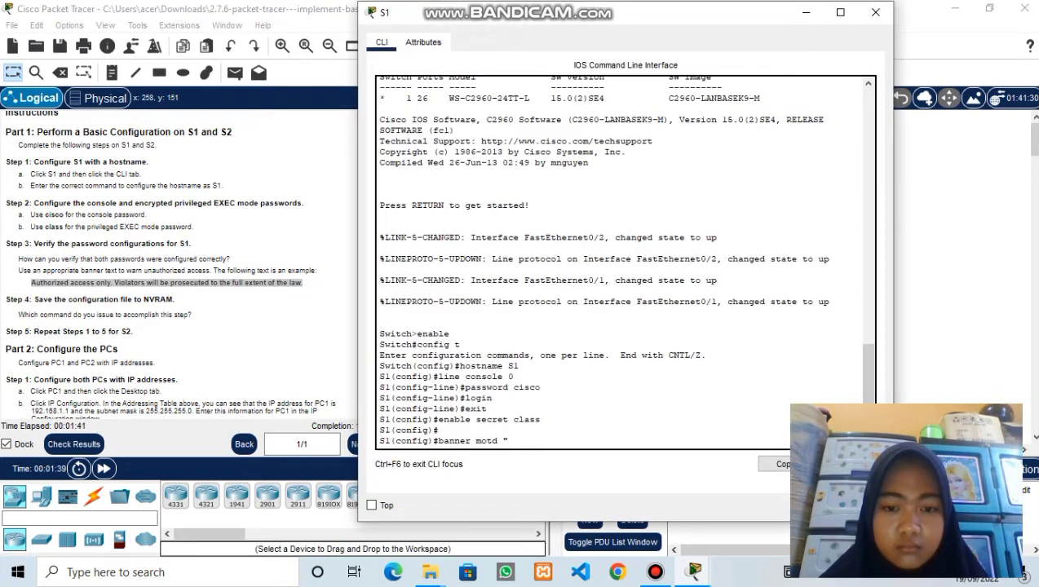
pyautogui.rightClick(534, 438)
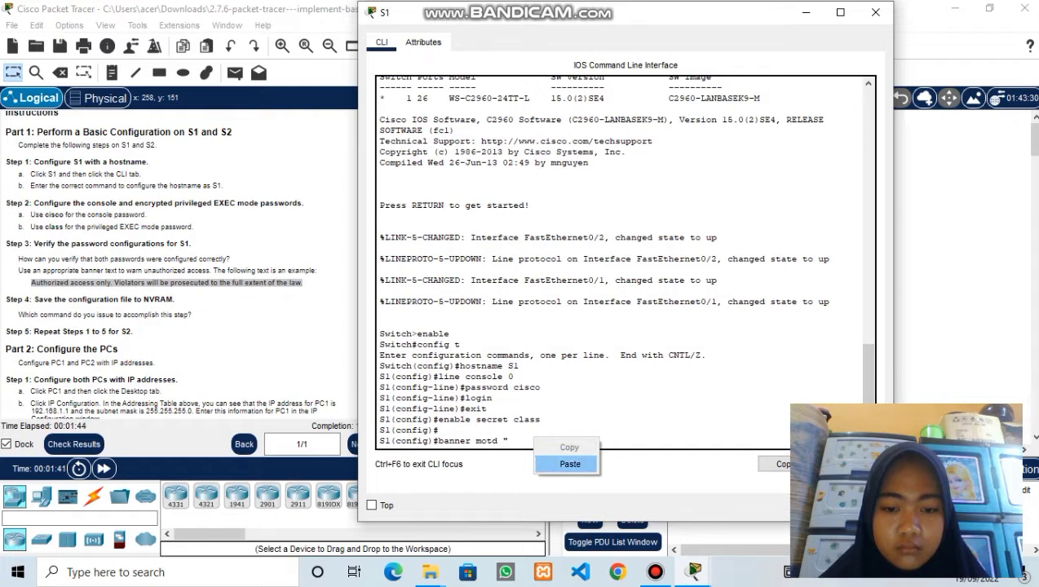
pyautogui.click(570, 464)
pyautogui.write('"')
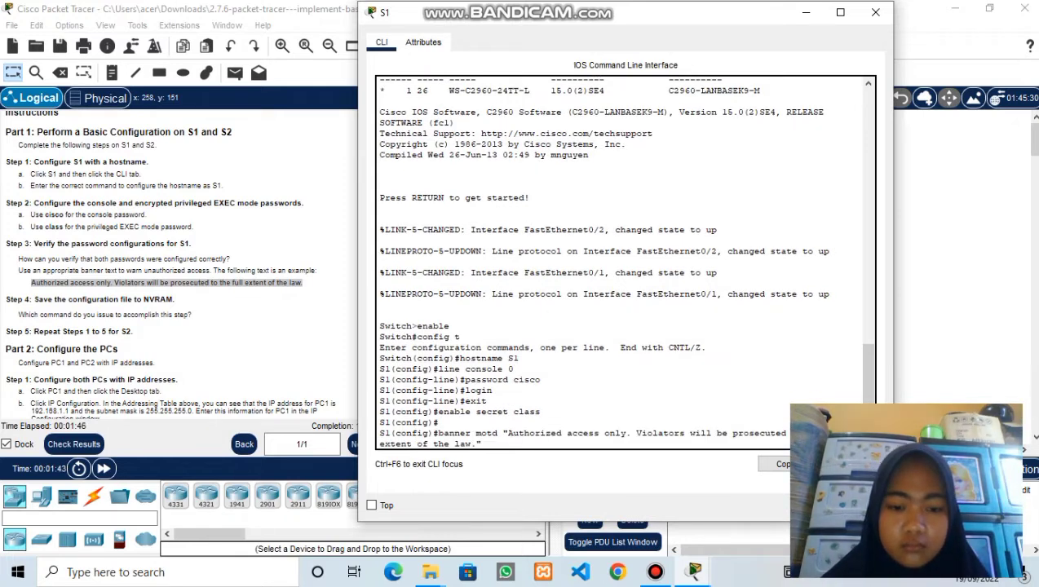
pyautogui.press('Return')
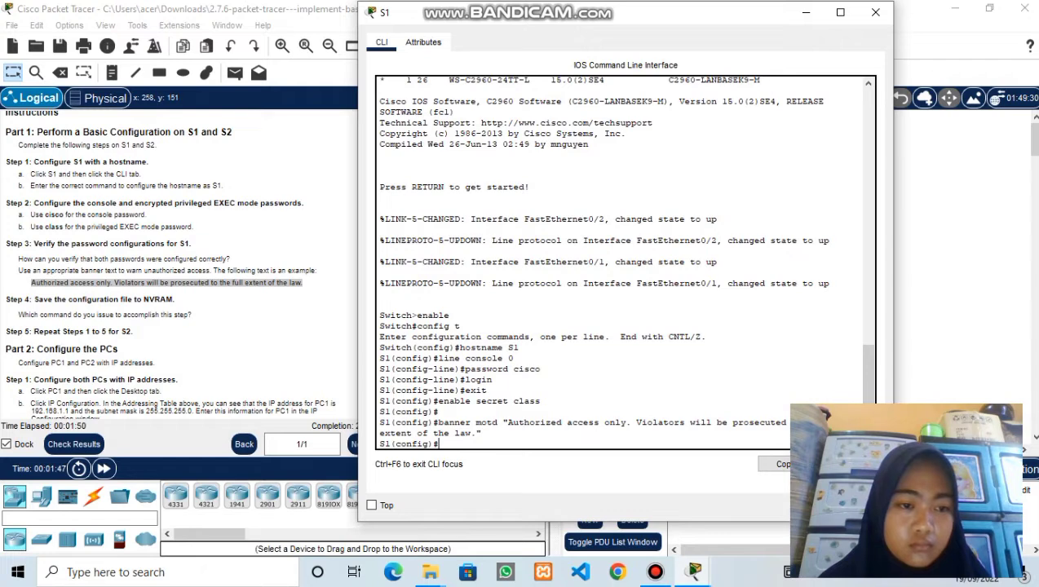
pyautogui.click(286, 350)
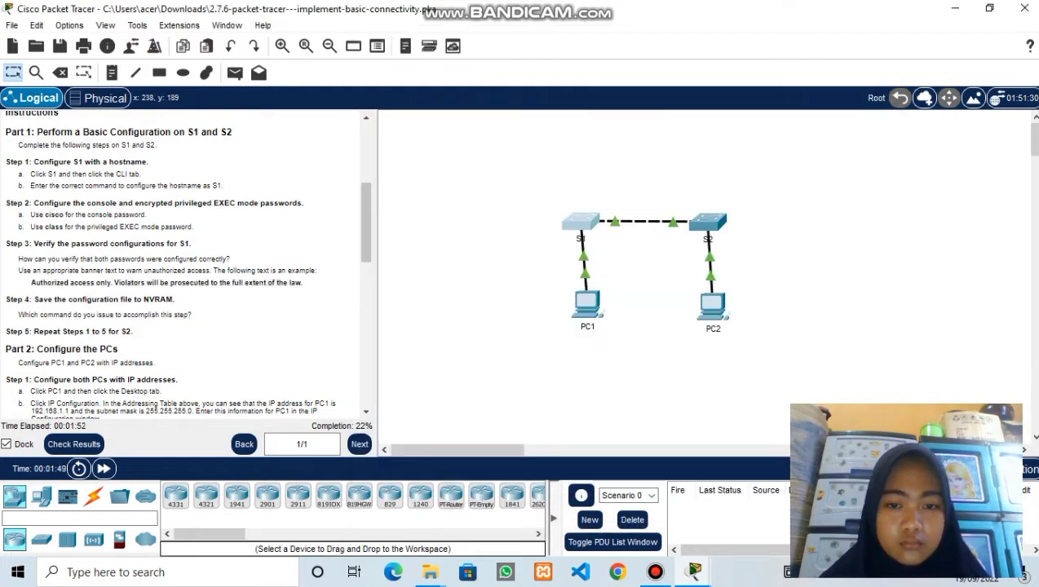
# - Exit S1's configuration mode and issue copy running-config startup-config
pyautogui.click(575, 226)
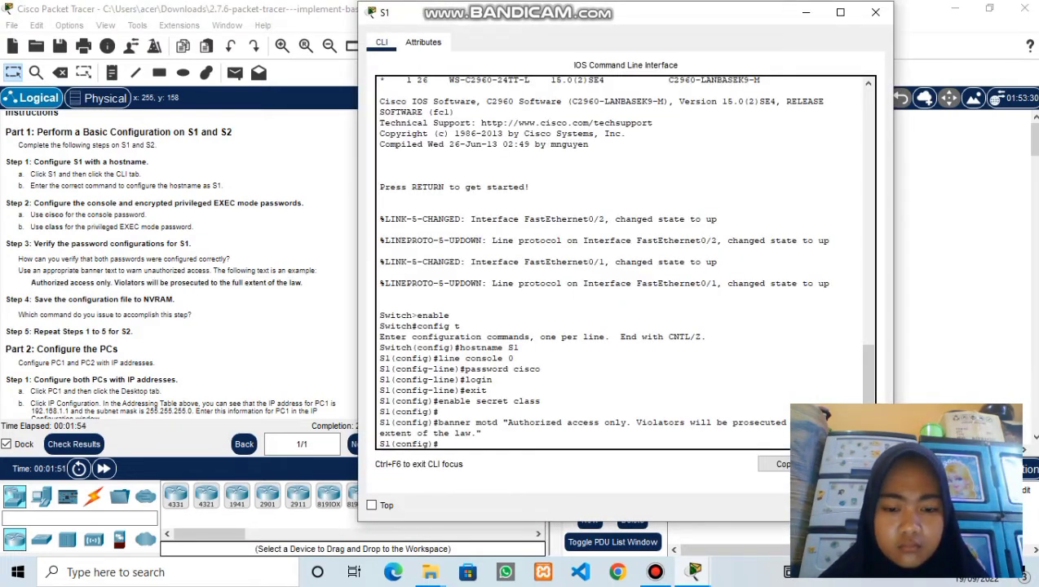
pyautogui.scroll(-1, 625, 262)
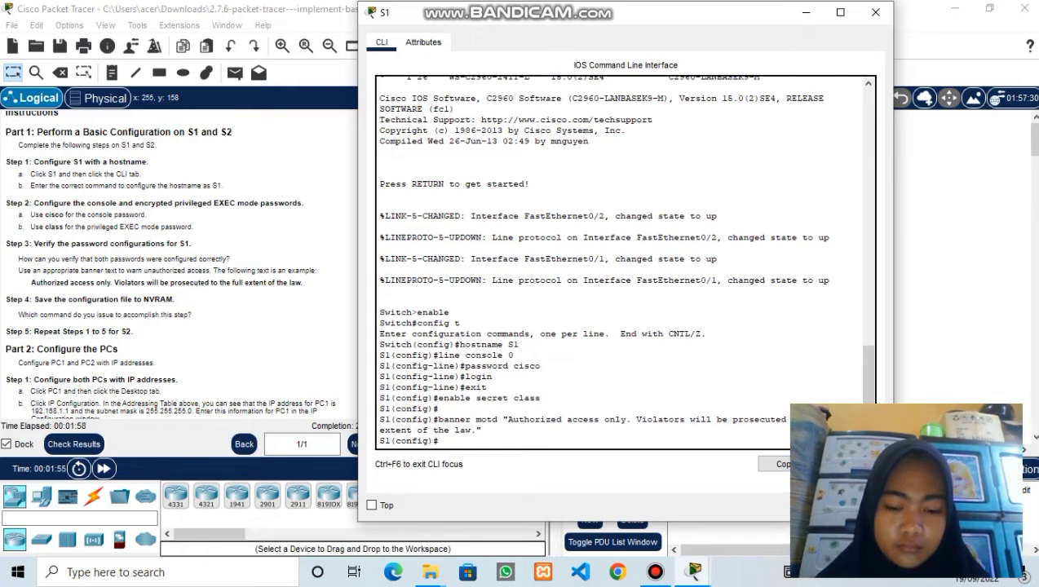
pyautogui.write('exit')
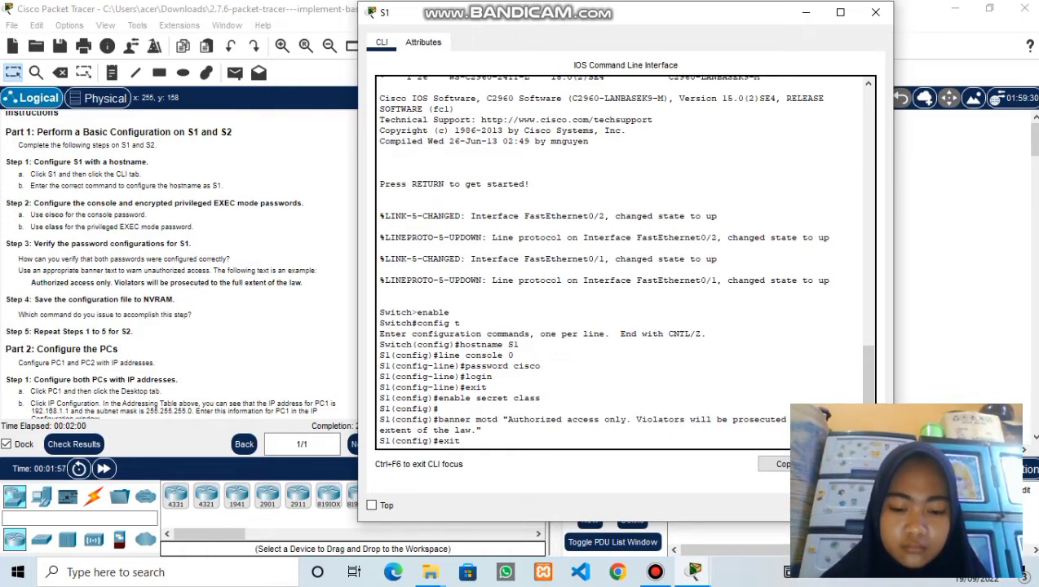
pyautogui.press('Return')
pyautogui.press('Return')
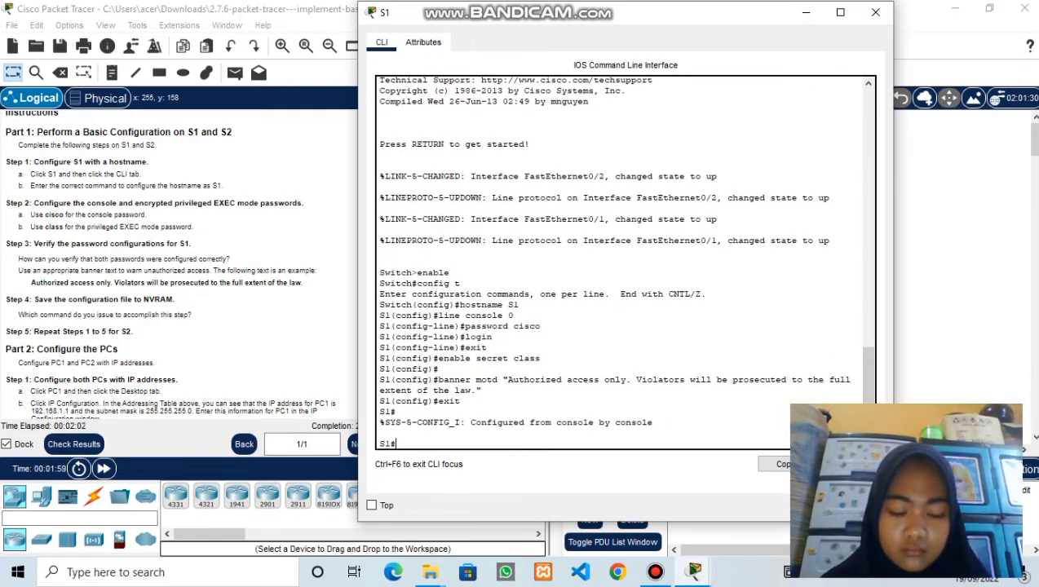
pyautogui.write('copy running-confi')
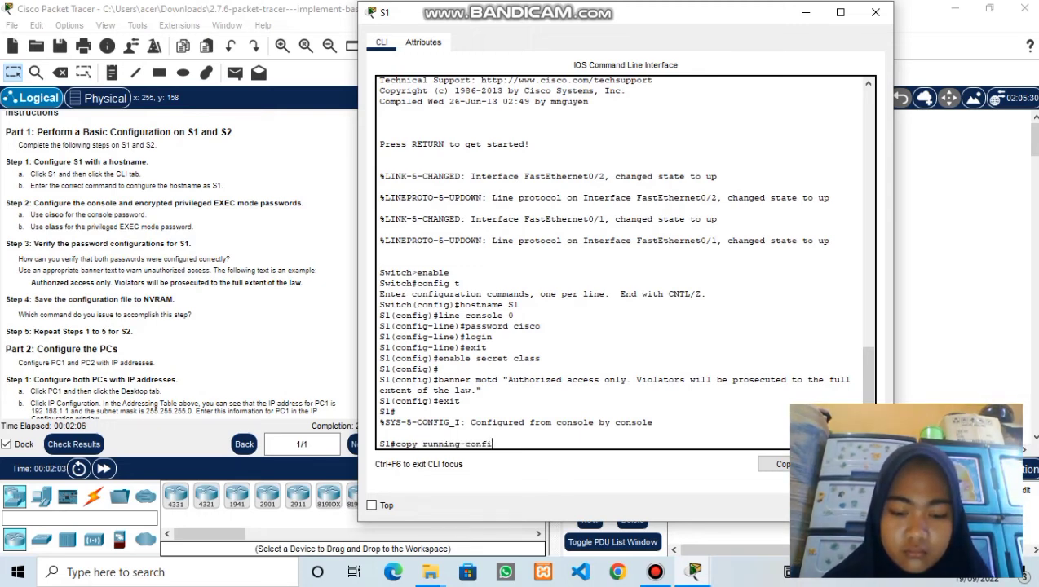
pyautogui.write('g startup')
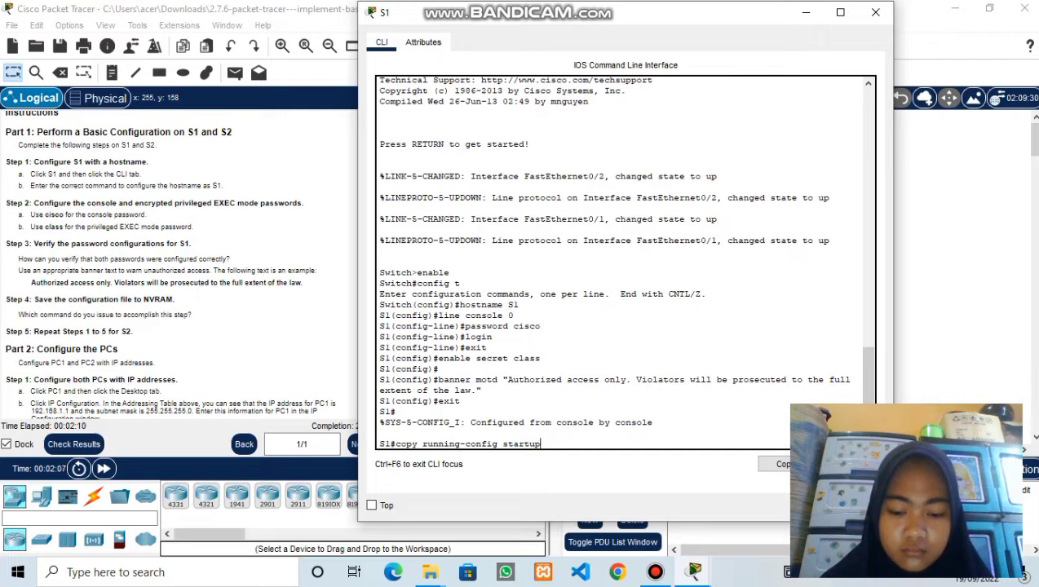
pyautogui.write('-config')
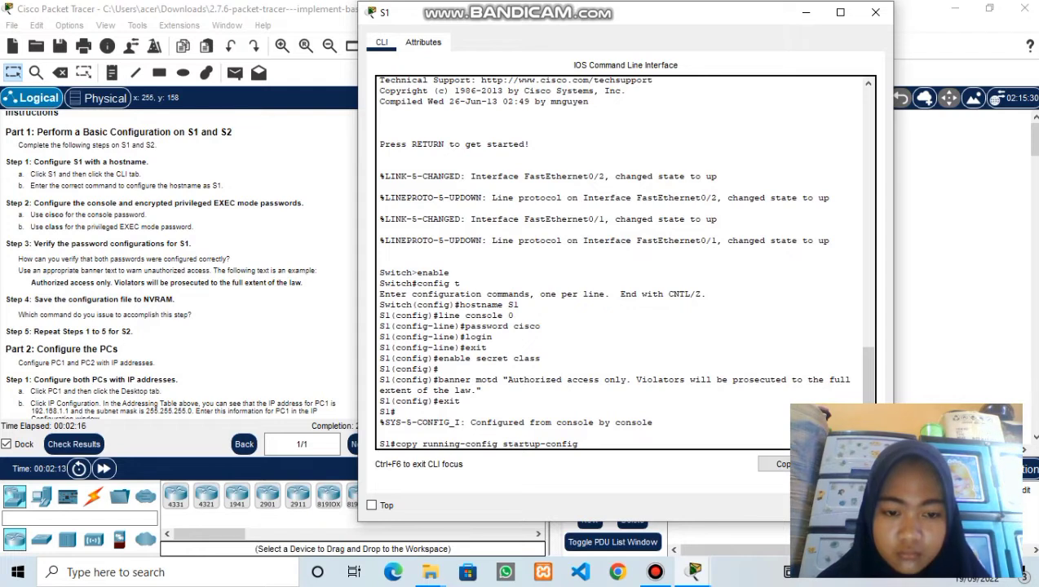
pyautogui.press('Return')
# - Accept the default startup-config filename, then page through S1's show run output to the end
pyautogui.press('Return')
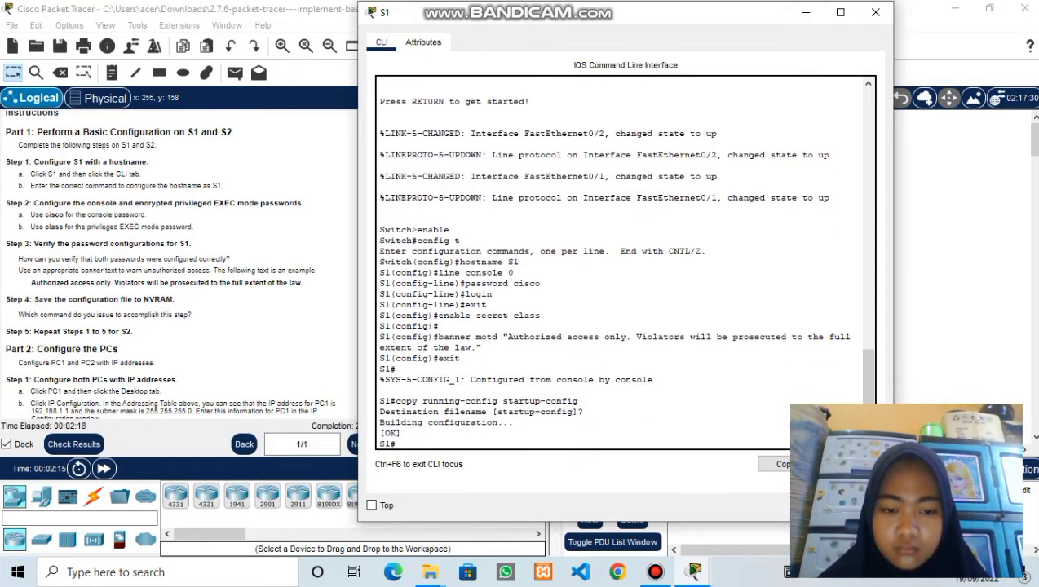
pyautogui.press('Return')
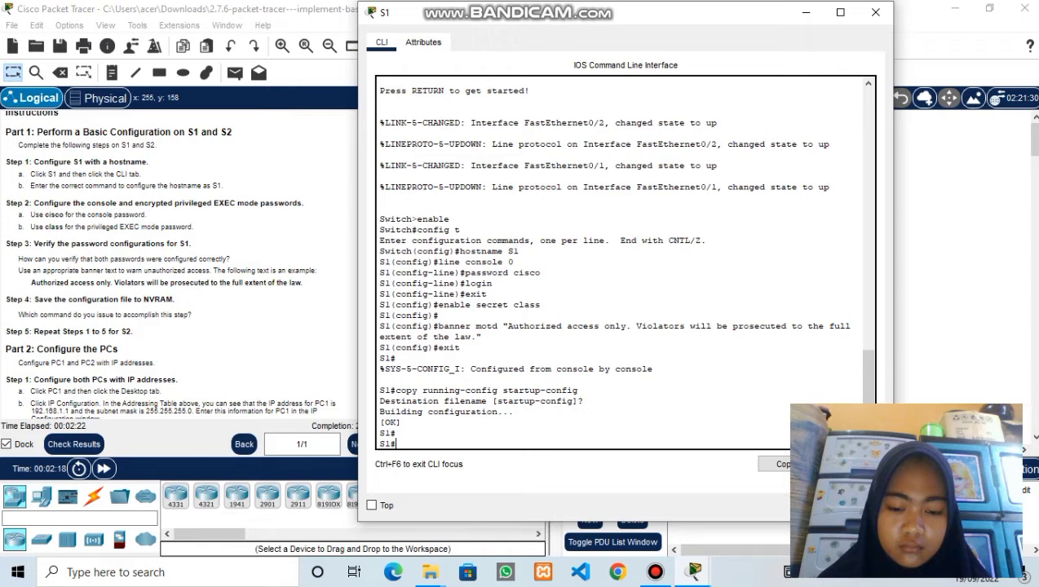
pyautogui.write('sho')
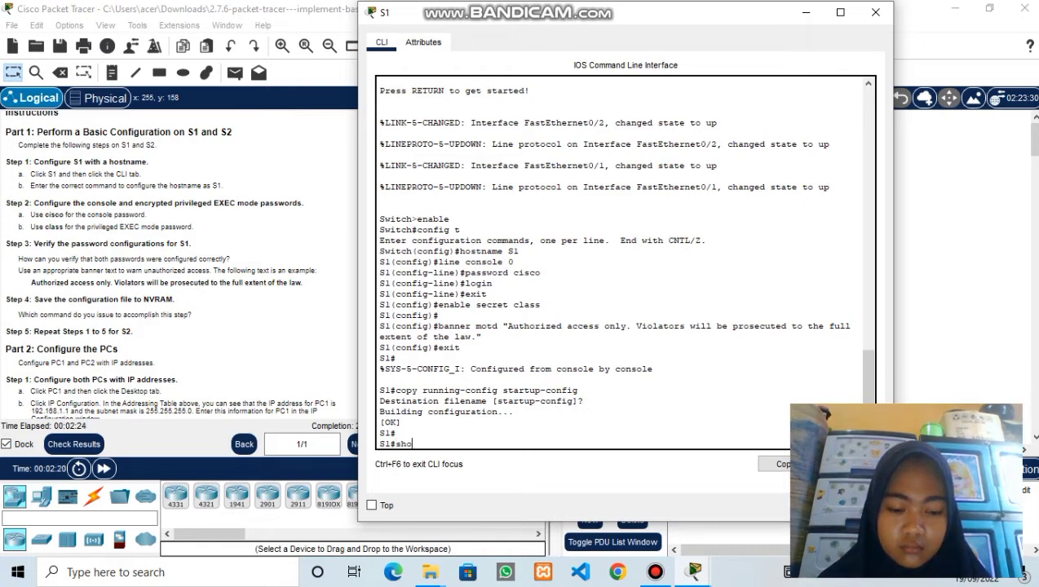
pyautogui.write('w run')
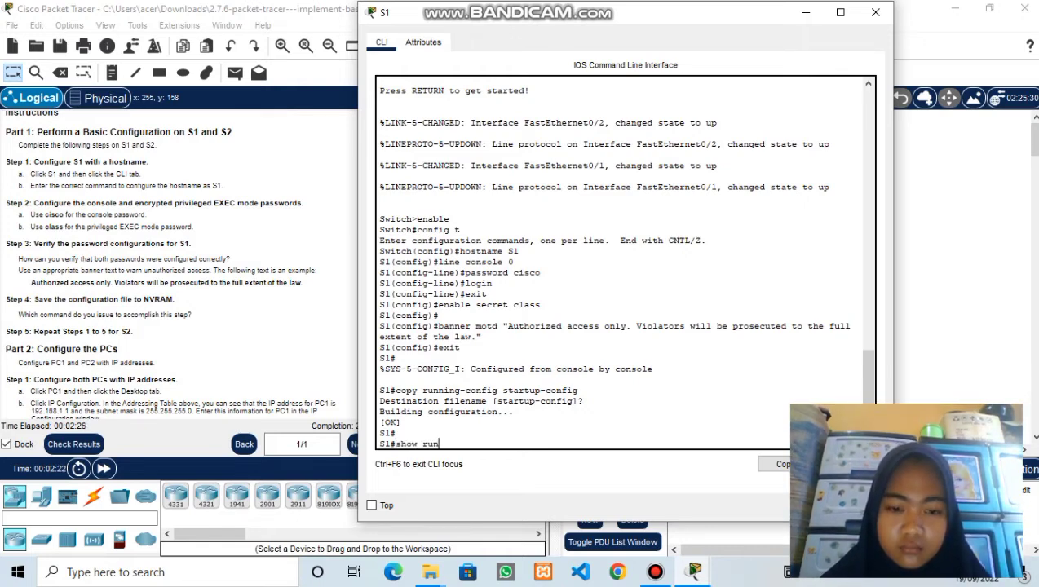
pyautogui.press('Return')
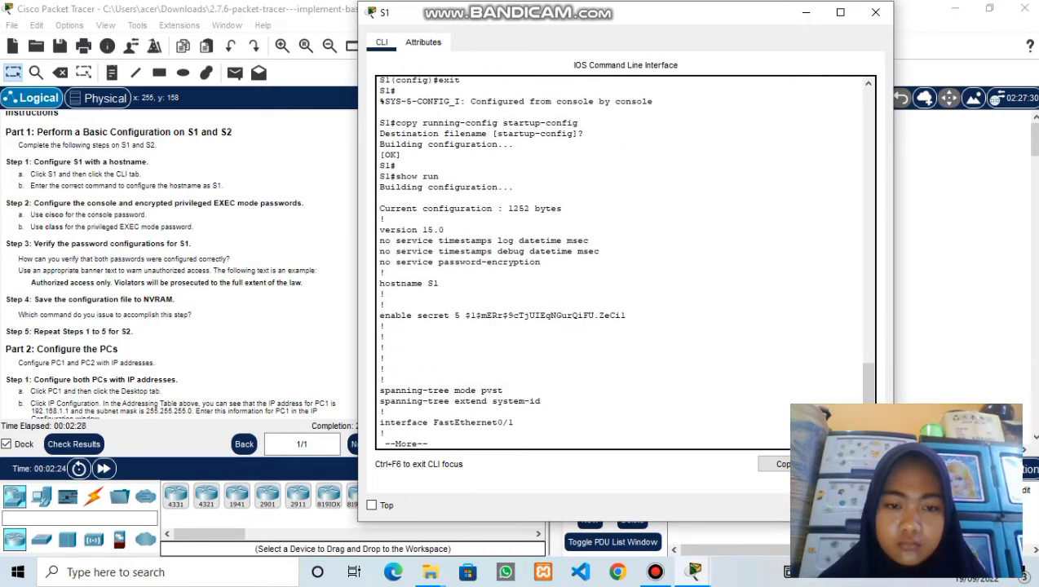
pyautogui.press('Return')
pyautogui.press('Return')
pyautogui.press('Return')
pyautogui.press('Return')
pyautogui.press('Return')
pyautogui.press('Return')
pyautogui.press('Return')
pyautogui.press('Return')
pyautogui.press('Return')
pyautogui.press('Return')
pyautogui.press('Return')
pyautogui.press('Return')
pyautogui.press('Return')
pyautogui.press('Return')
pyautogui.press('Return')
pyautogui.press('Return')
pyautogui.press('Return')
pyautogui.press('Return')
pyautogui.press('Return')
pyautogui.press('Return')
pyautogui.press('Return')
pyautogui.press('Return')
pyautogui.press('Return')
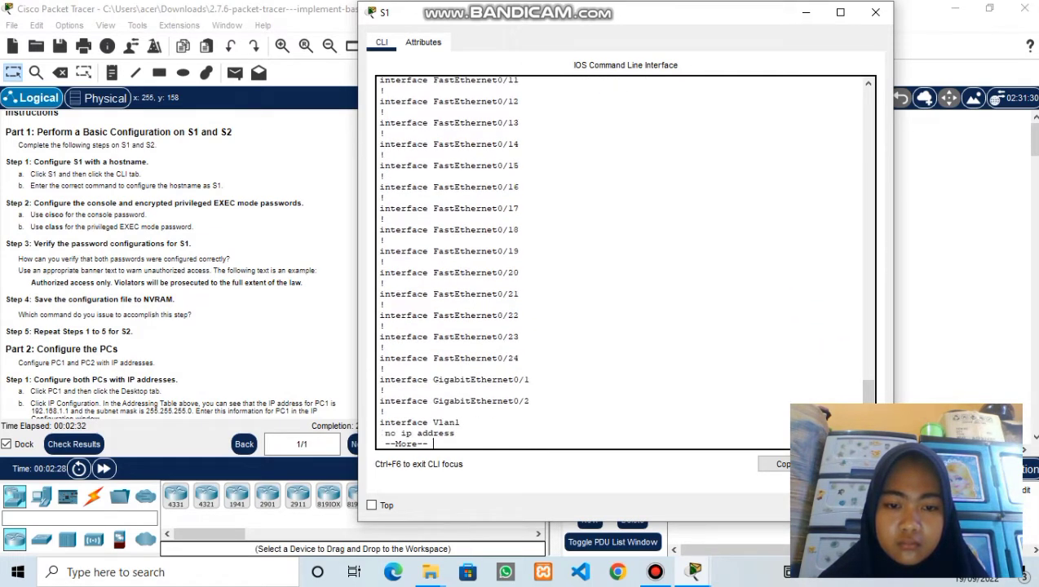
pyautogui.press('Return')
pyautogui.press('Return')
pyautogui.press('Return')
pyautogui.press('Return')
pyautogui.press('Return')
pyautogui.press('Return')
pyautogui.press('Return')
pyautogui.press('Return')
pyautogui.press('Return')
pyautogui.press('Return')
pyautogui.press('Return')
pyautogui.press('Return')
pyautogui.press('Return')
pyautogui.press('Return')
pyautogui.press('Return')
pyautogui.press('Return')
pyautogui.press('Return')
pyautogui.press('Return')
pyautogui.press('Return')
pyautogui.press('Return')
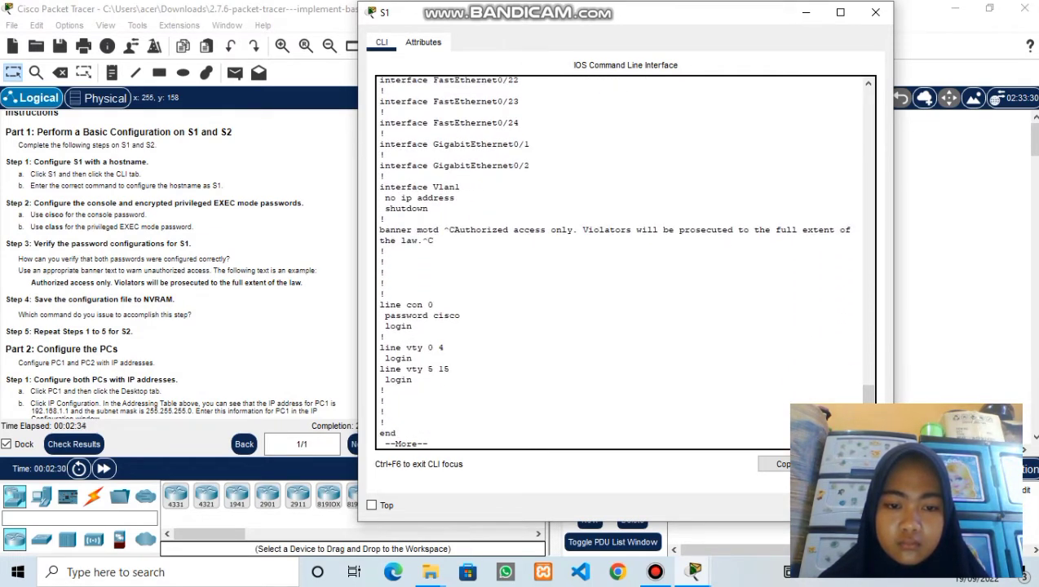
pyautogui.press('Return')
pyautogui.press('Return')
pyautogui.press('Return')
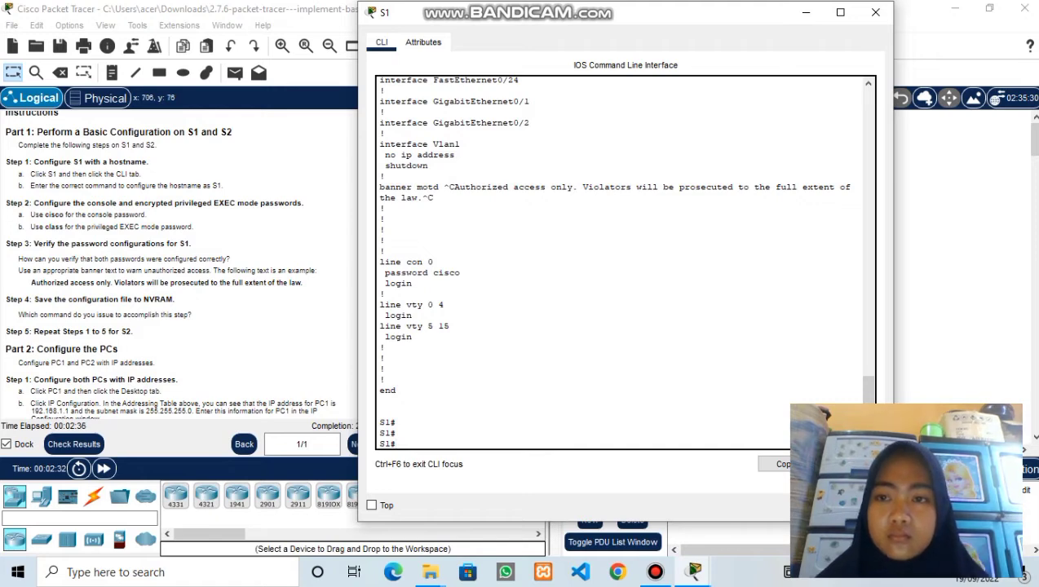
# - Close S1's window and open switch S2's console session
pyautogui.click(875, 12)
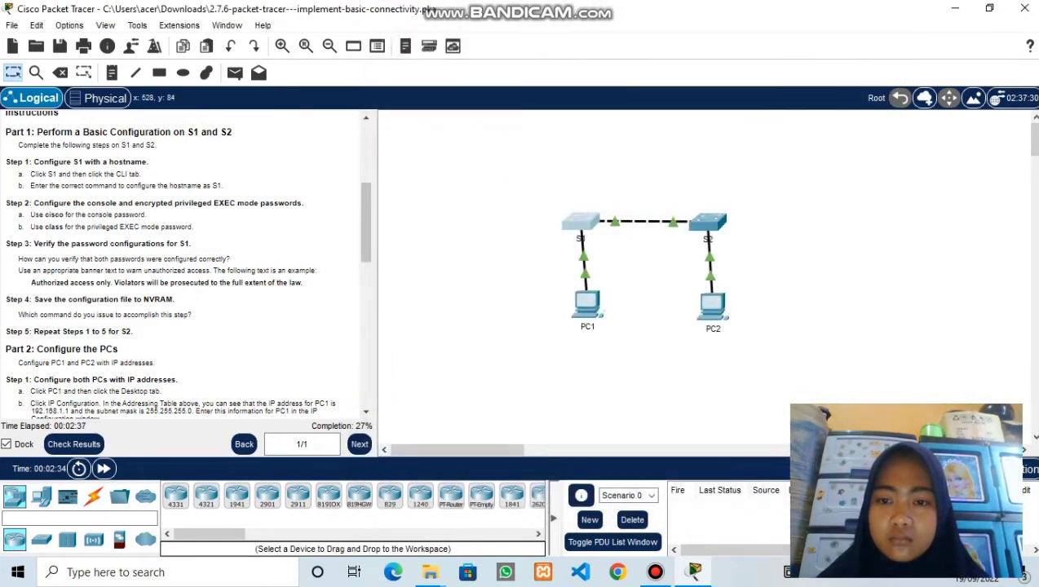
pyautogui.click(707, 224)
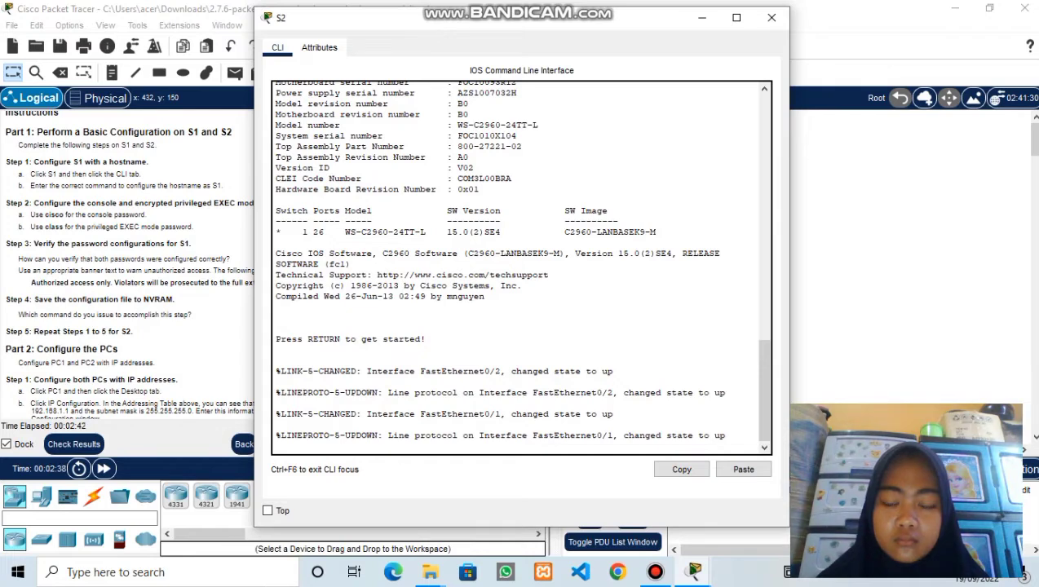
pyautogui.press('Return')
pyautogui.press('Return')
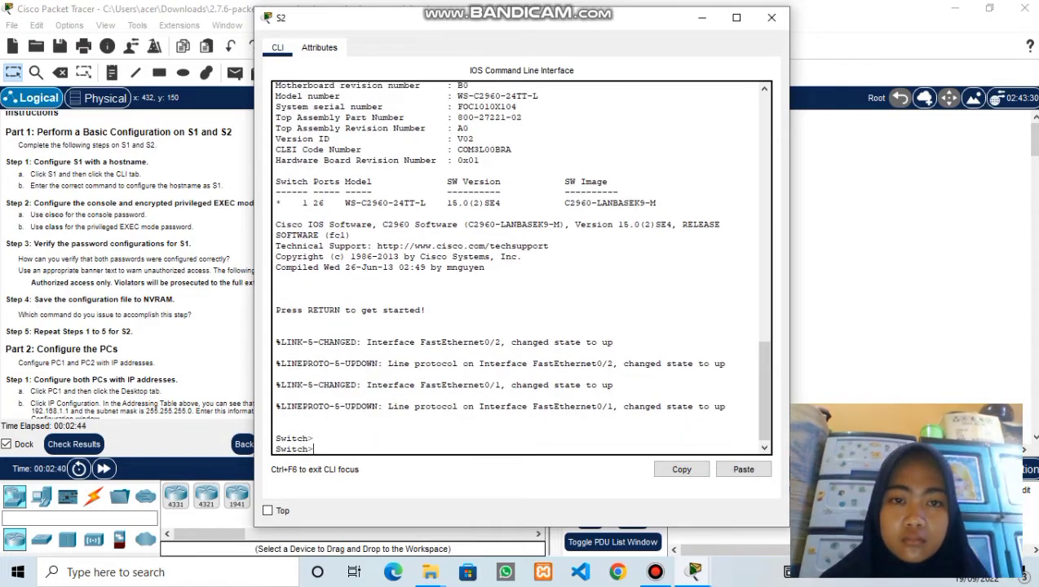
pyautogui.moveTo(455, 19); pyautogui.dragTo(596, 26)
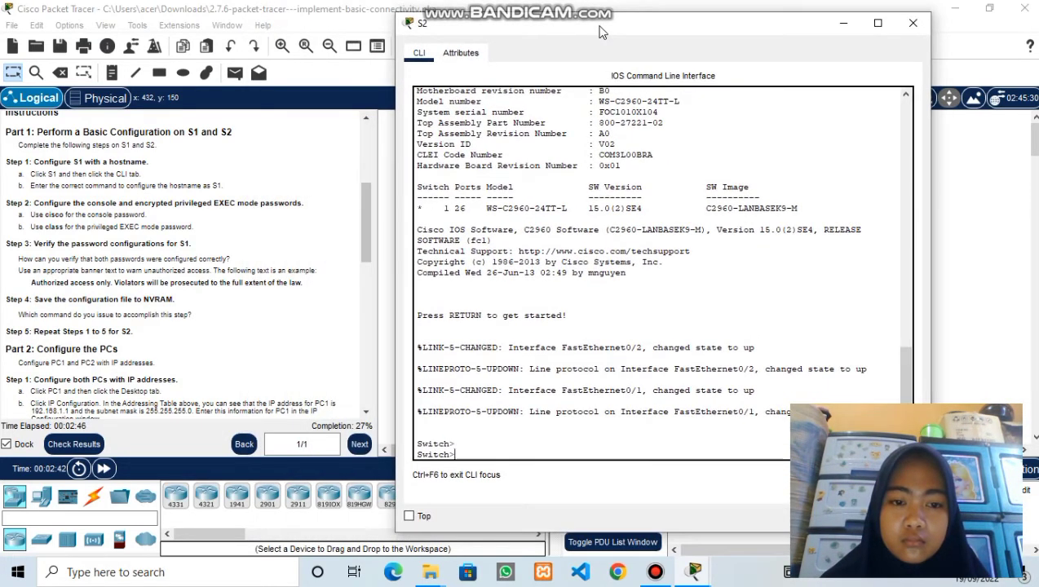
# - Run enable and config t on S2 to reach global configuration mode
pyautogui.write('enable')
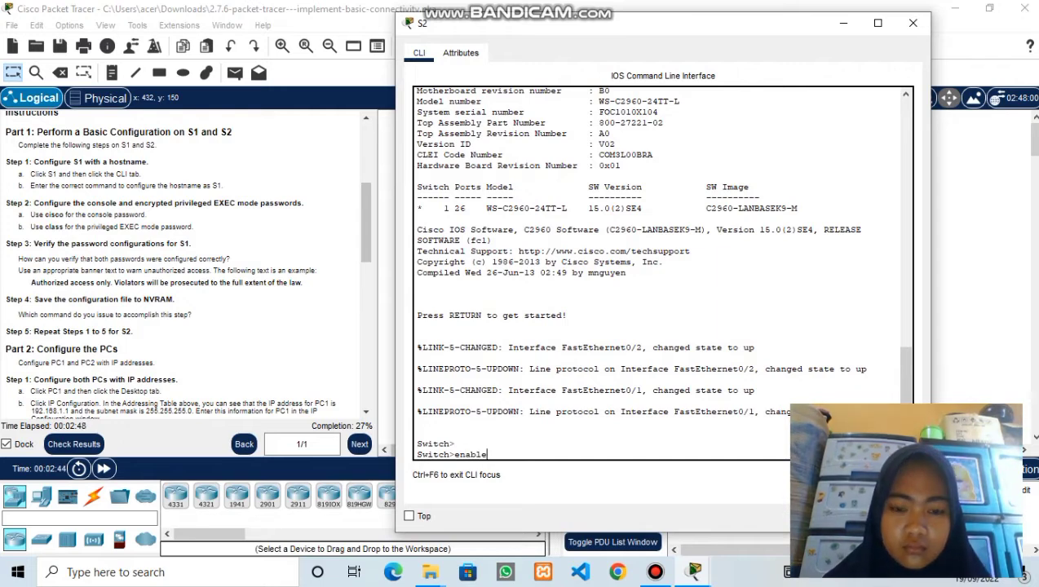
pyautogui.press('Return')
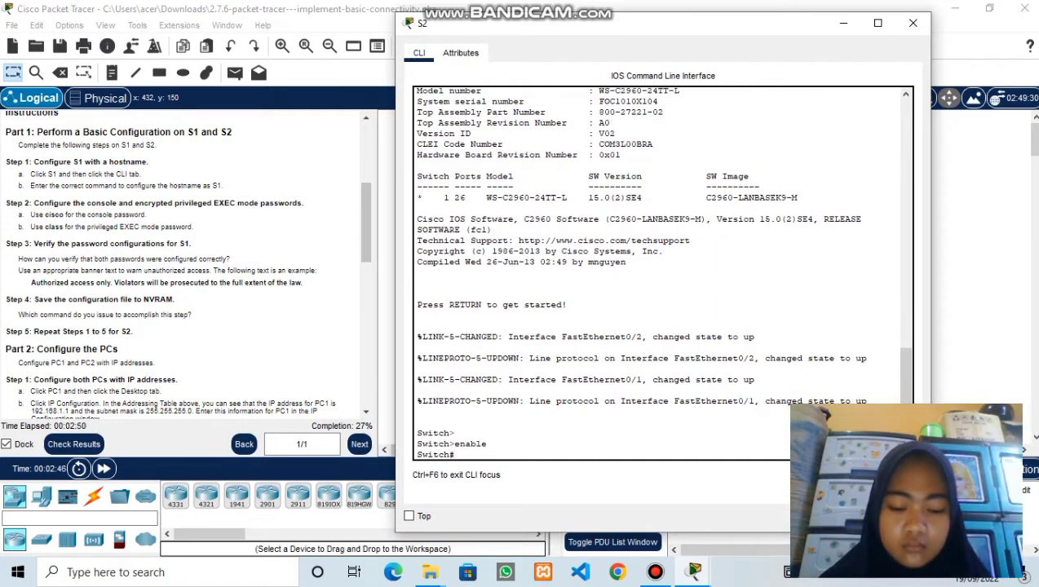
pyautogui.write('config t')
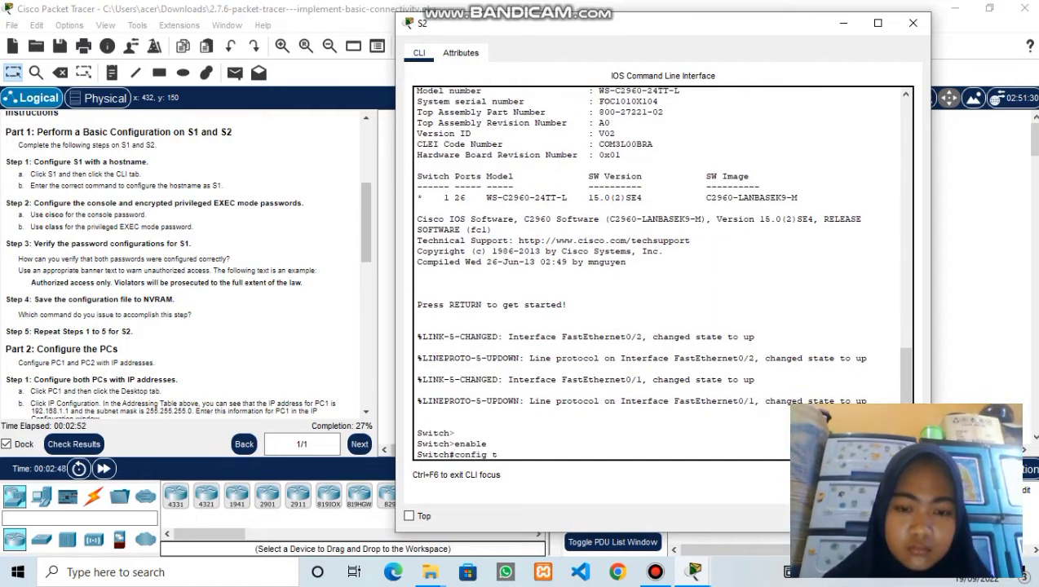
pyautogui.press('Return')
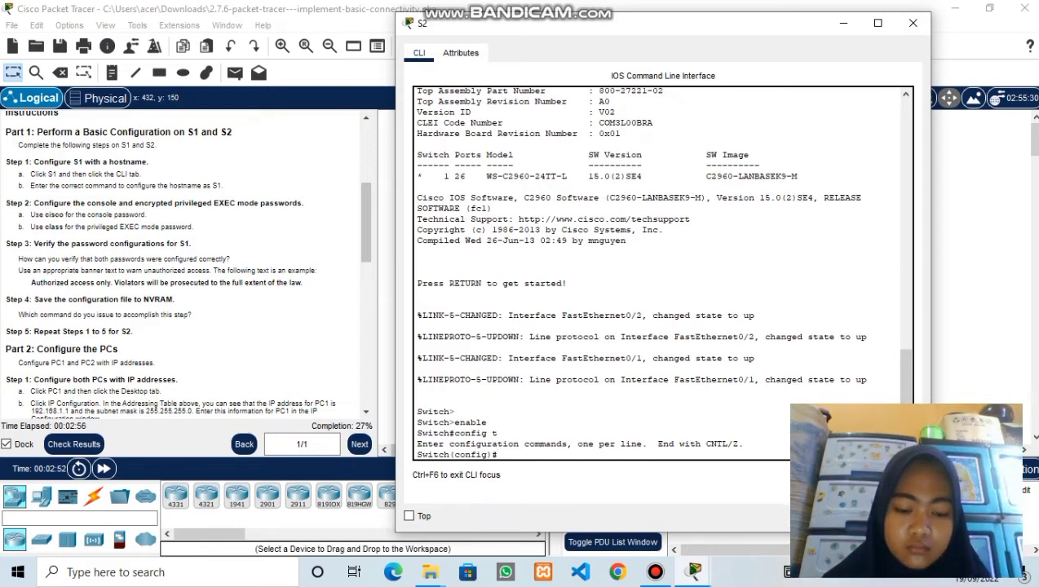
pyautogui.write('hostname')
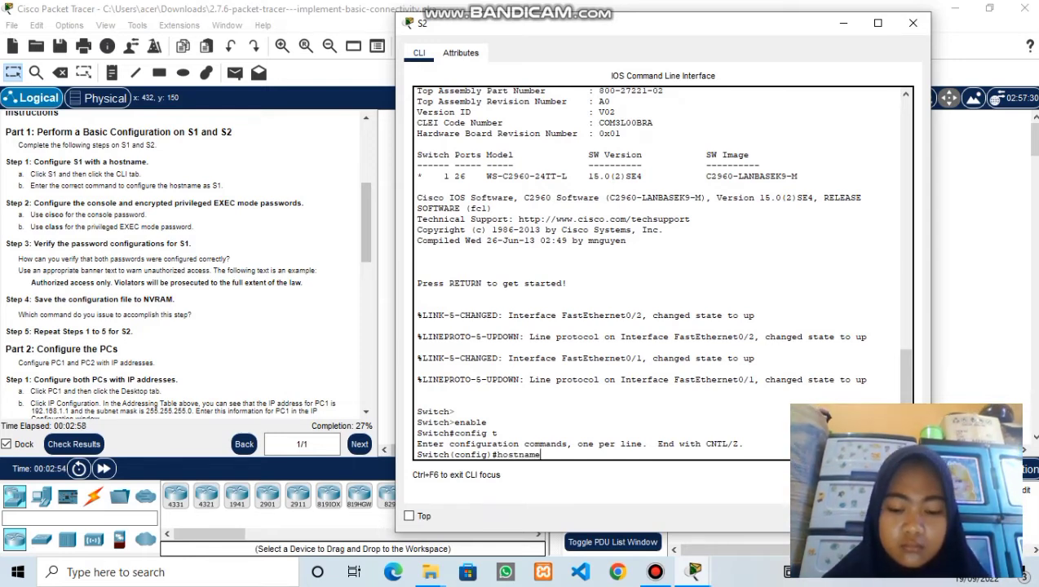
pyautogui.write(' S2')
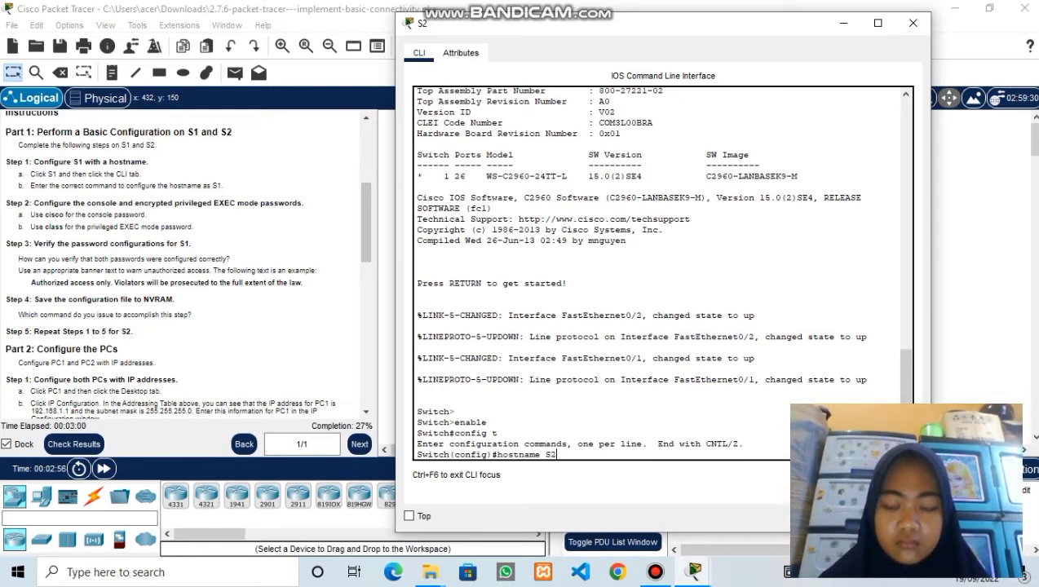
pyautogui.press('Return')
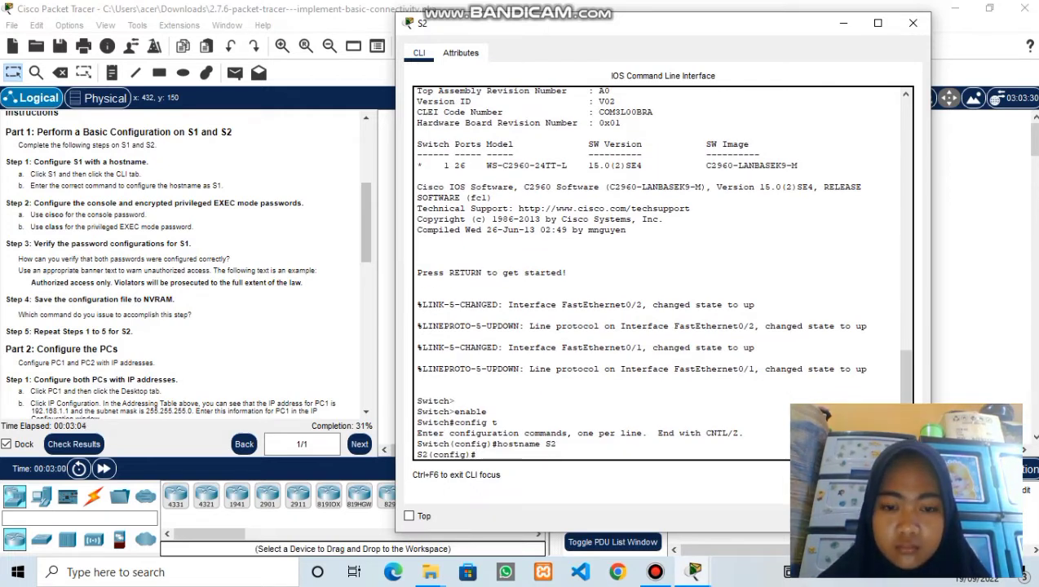
pyautogui.press('Return')
pyautogui.write('line')
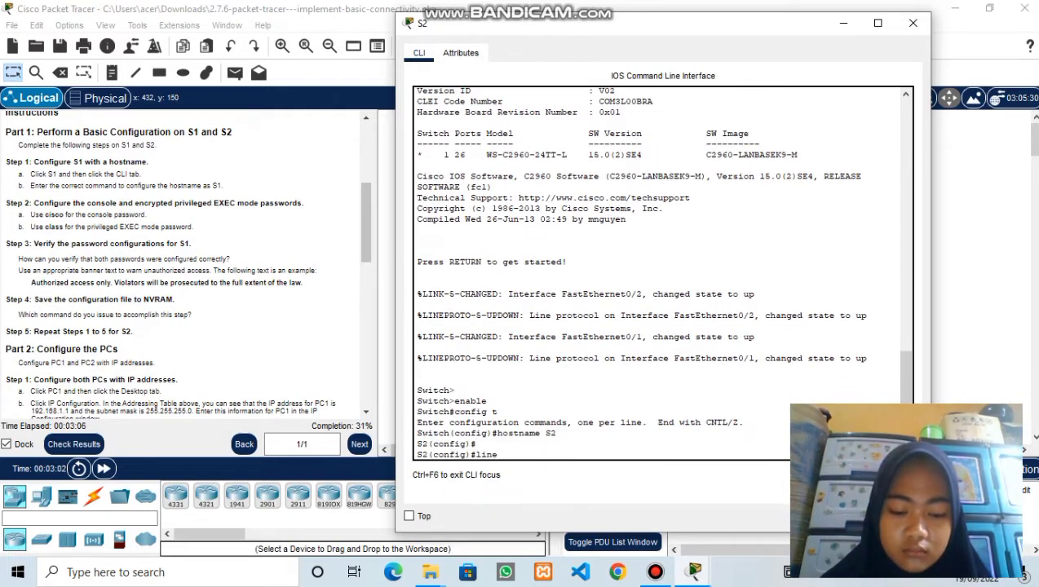
pyautogui.write(' console')
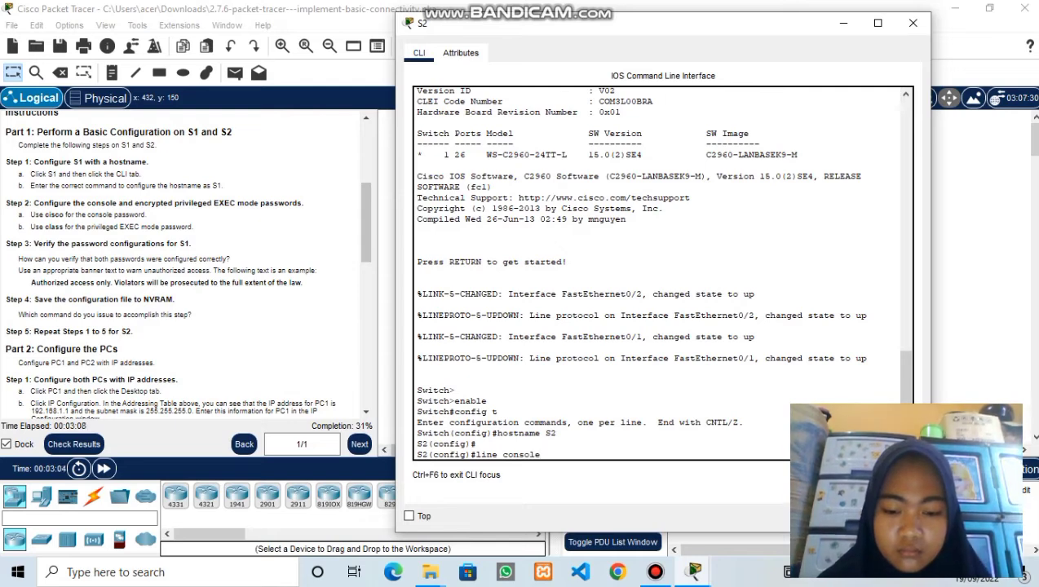
pyautogui.write(' 0')
pyautogui.press('Return')
pyautogui.write('passwo')
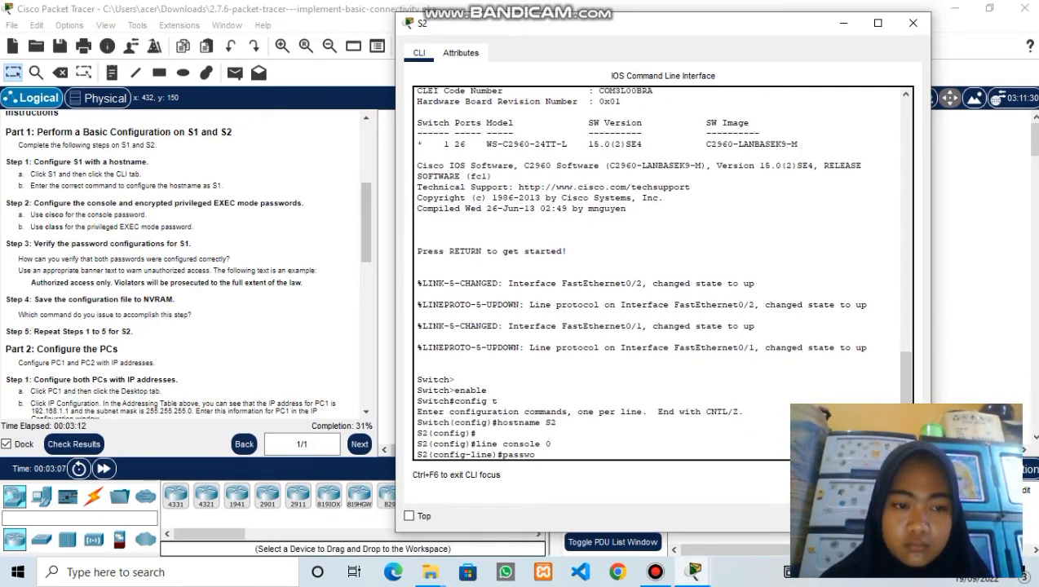
pyautogui.write('rd cisco')
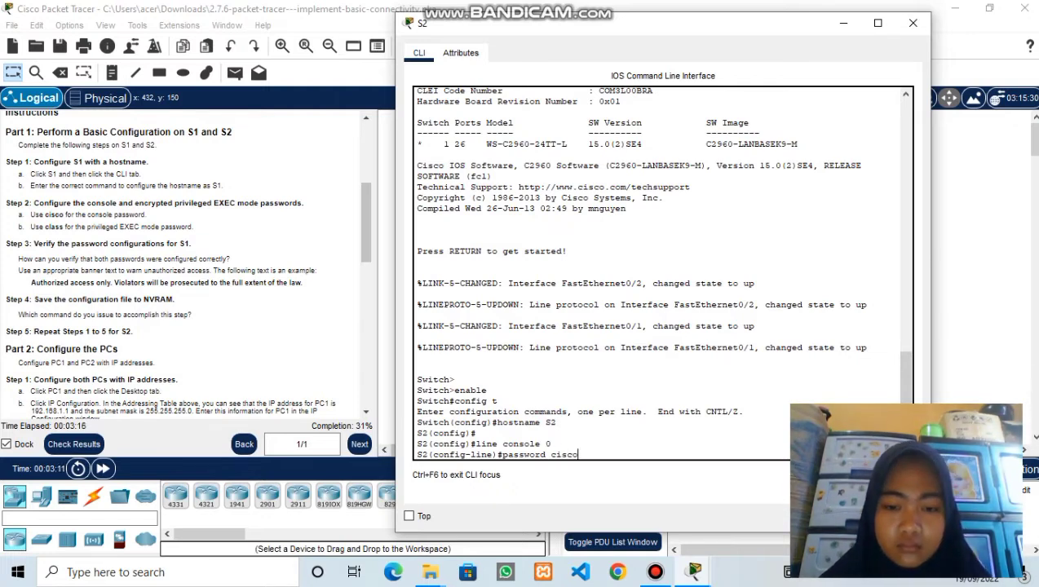
pyautogui.press('Return')
pyautogui.write('login')
pyautogui.press('Return')
# - Leave the console line and set S2's enable secret to class
pyautogui.write('e')
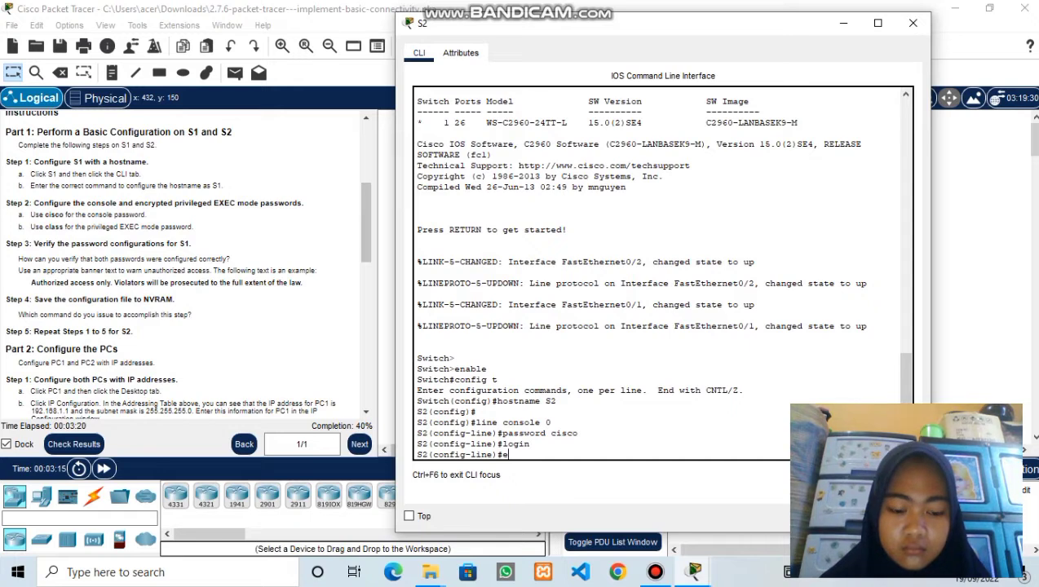
pyautogui.write('cxi')
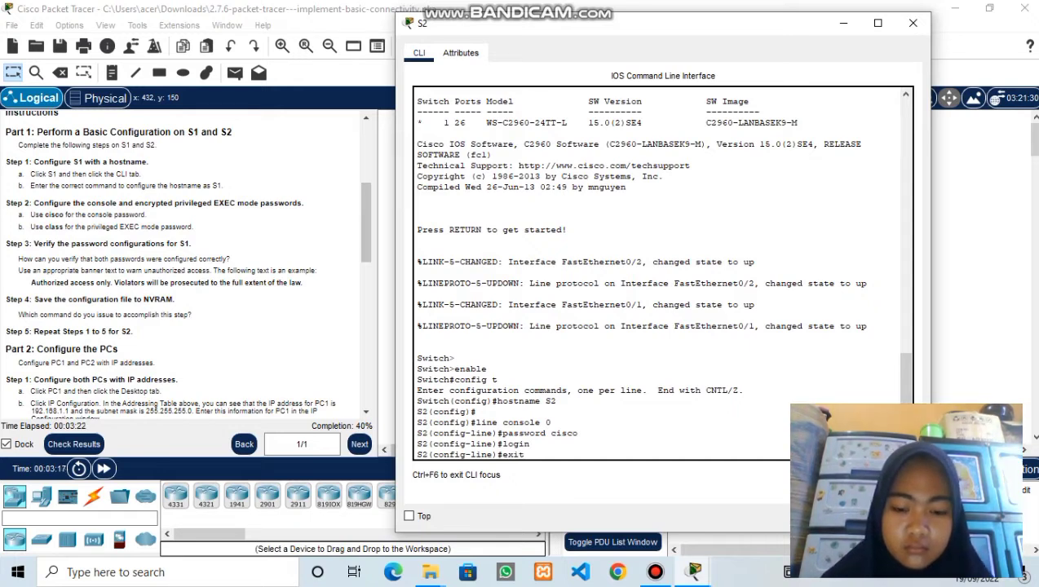
pyautogui.write('t')
pyautogui.press('Return')
pyautogui.write('enable secre')
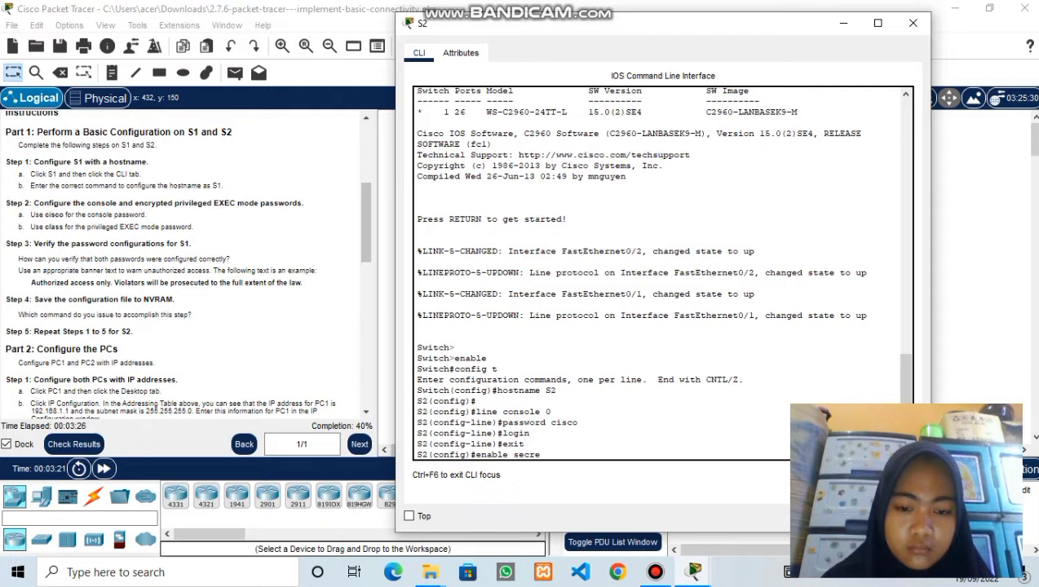
pyautogui.write('t c')
pyautogui.write('ss')
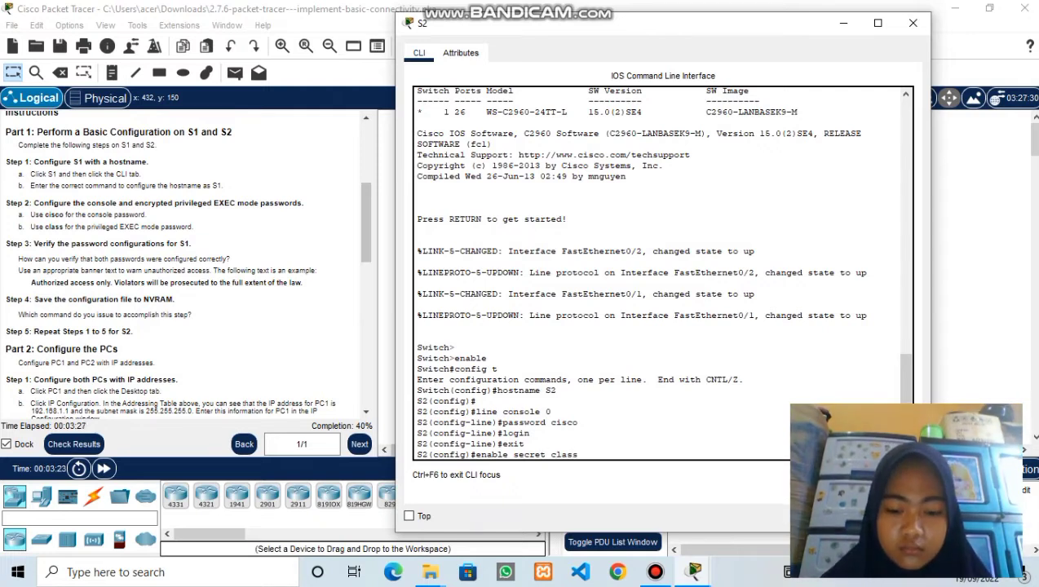
pyautogui.press('Return')
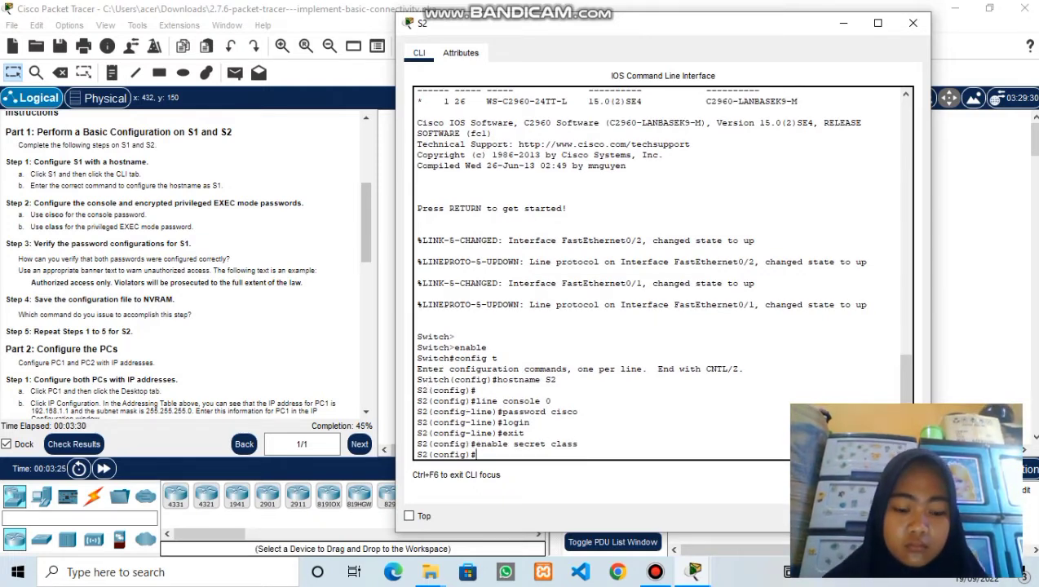
# - Set S2's banner motd by pasting the authorized-access-only warning between quotes
pyautogui.write('banner')
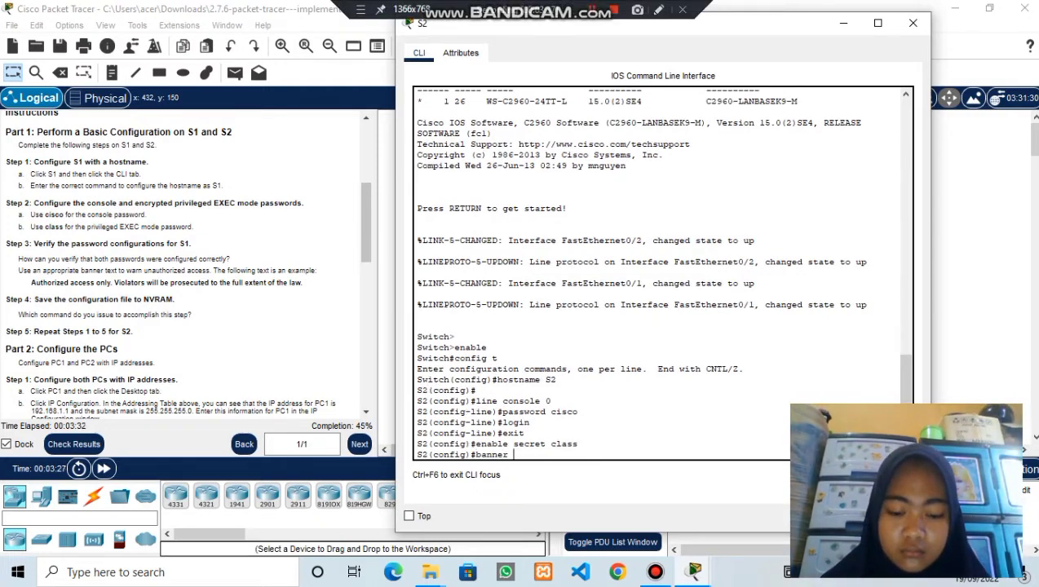
pyautogui.write(' motd')
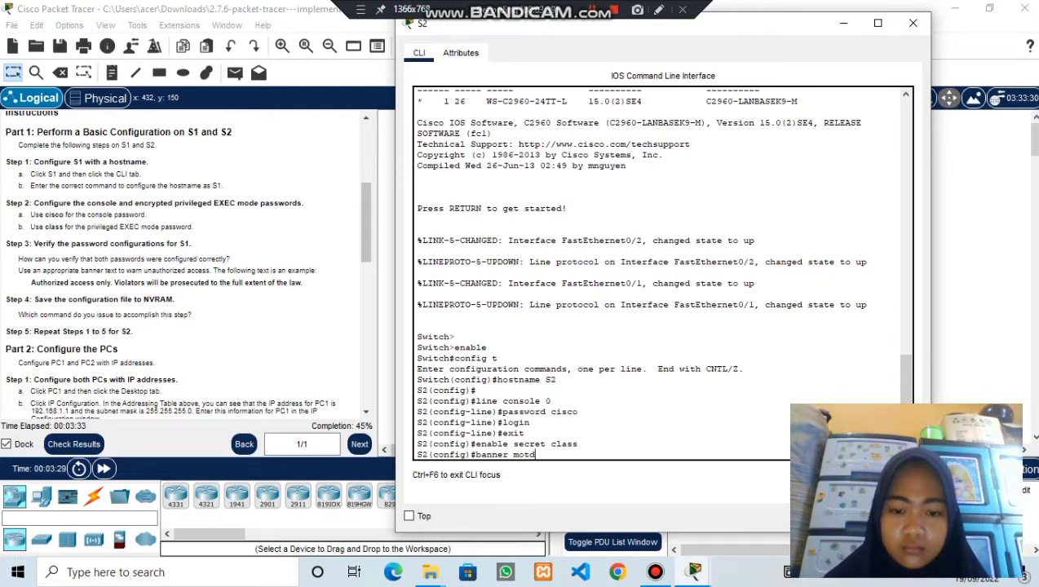
pyautogui.write(' "')
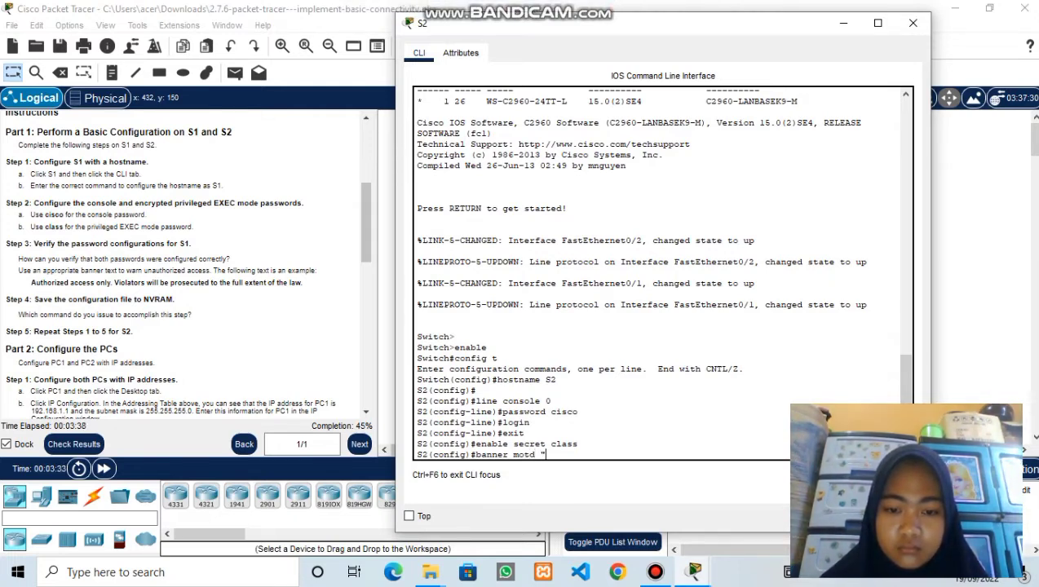
pyautogui.rightClick(548, 452)
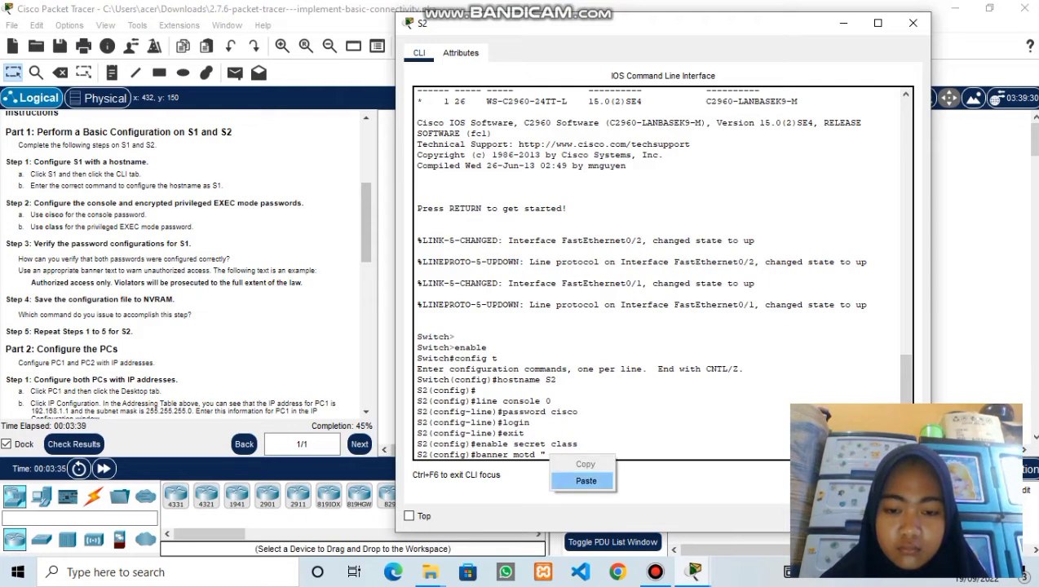
pyautogui.click(582, 480)
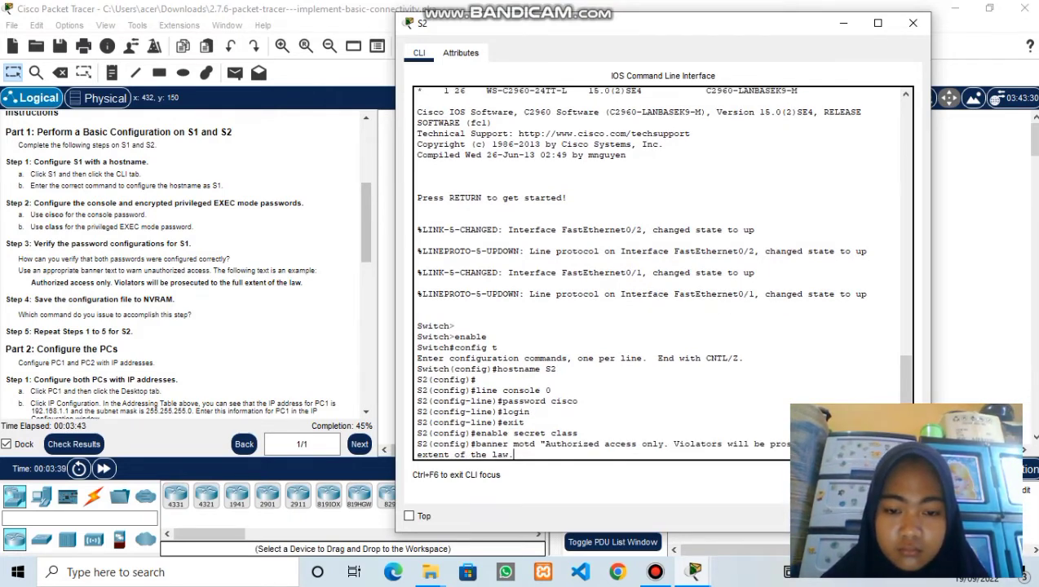
pyautogui.write('"')
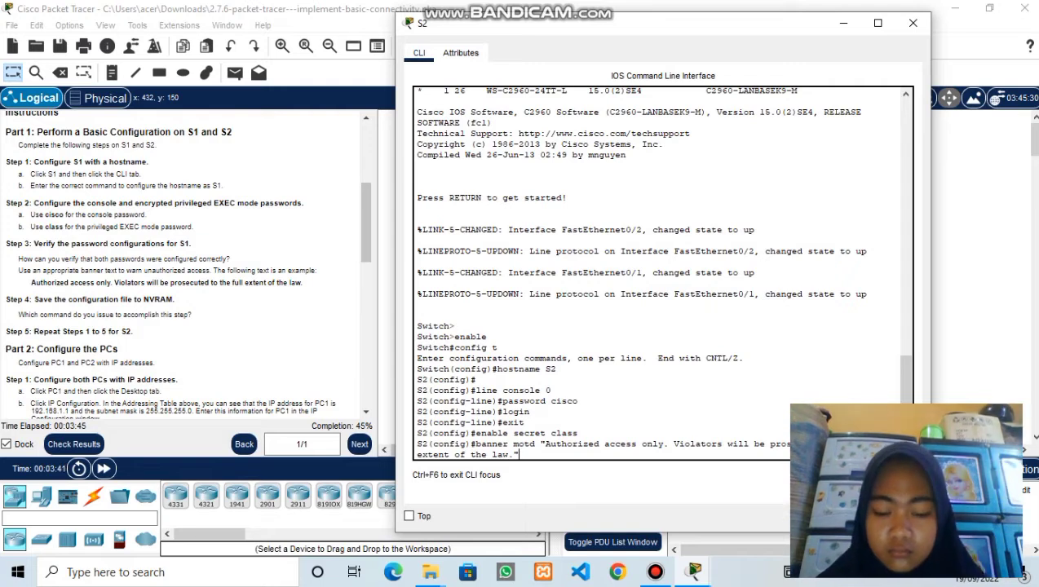
pyautogui.press('Return')
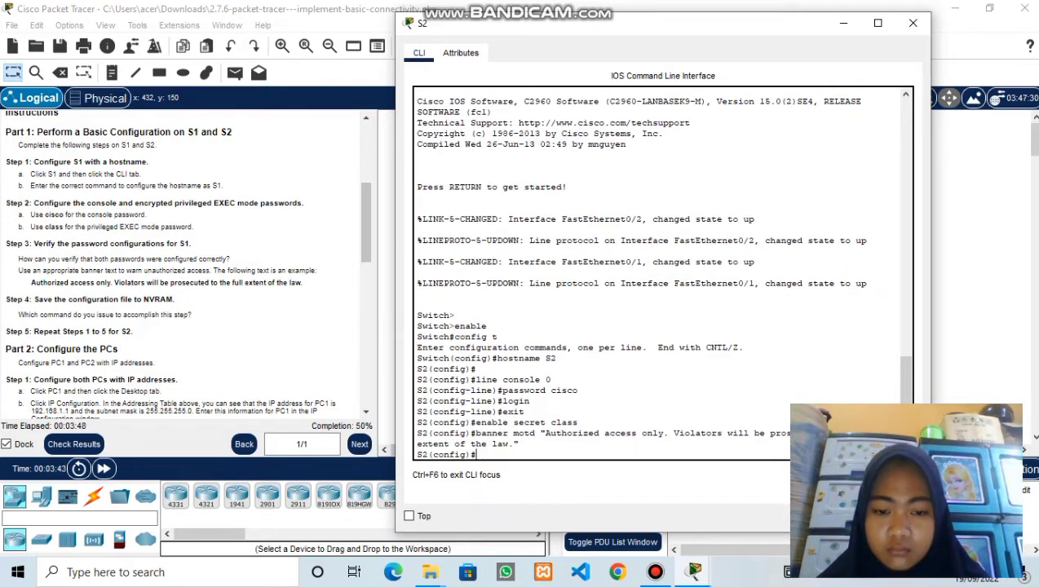
pyautogui.press('Return')
# - Exit to privileged EXEC and save S2's running-config to startup-config
pyautogui.write('ex')
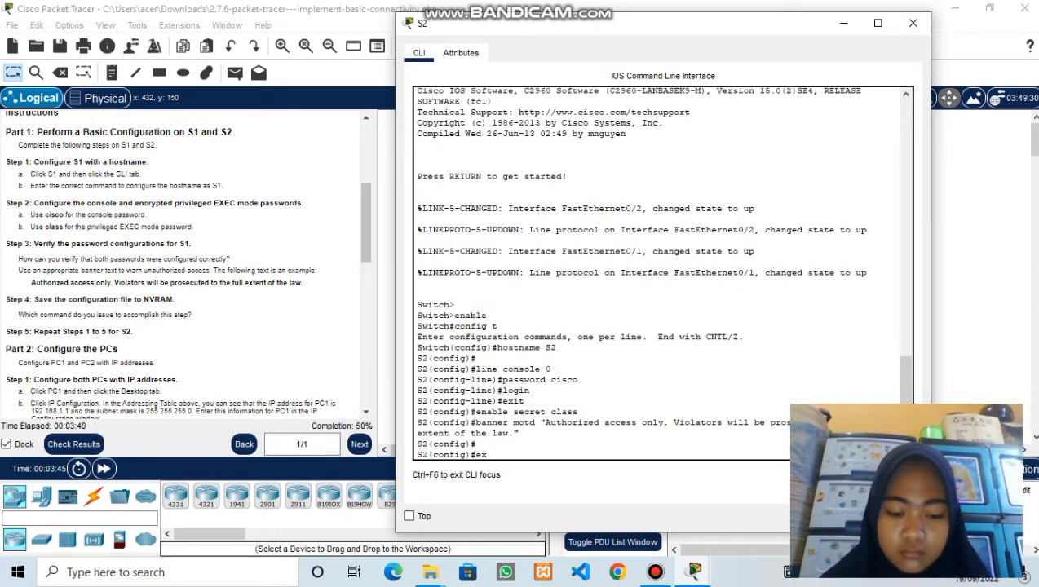
pyautogui.write('it')
pyautogui.press('Return')
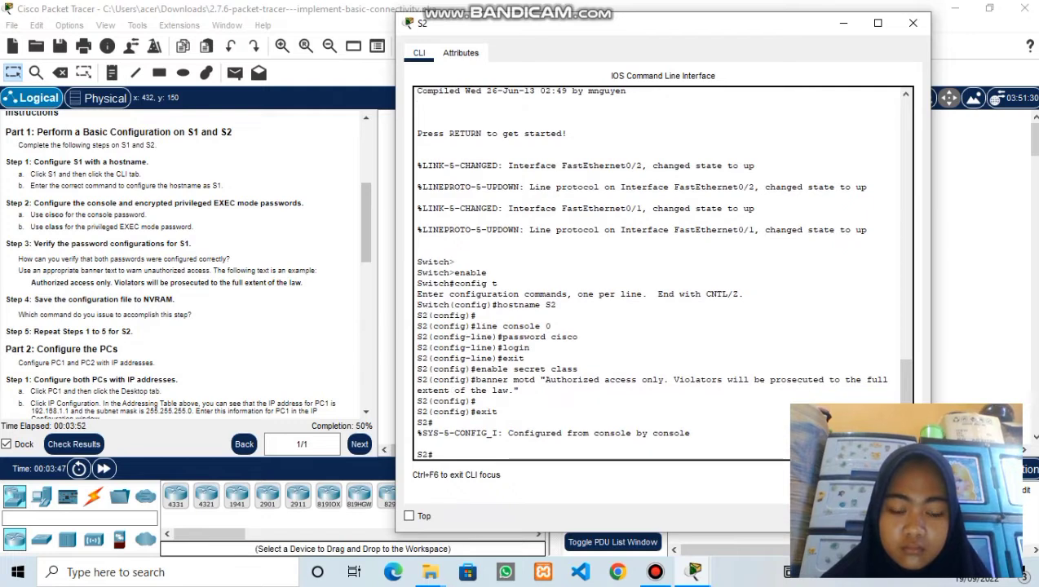
pyautogui.write('copy running-co')
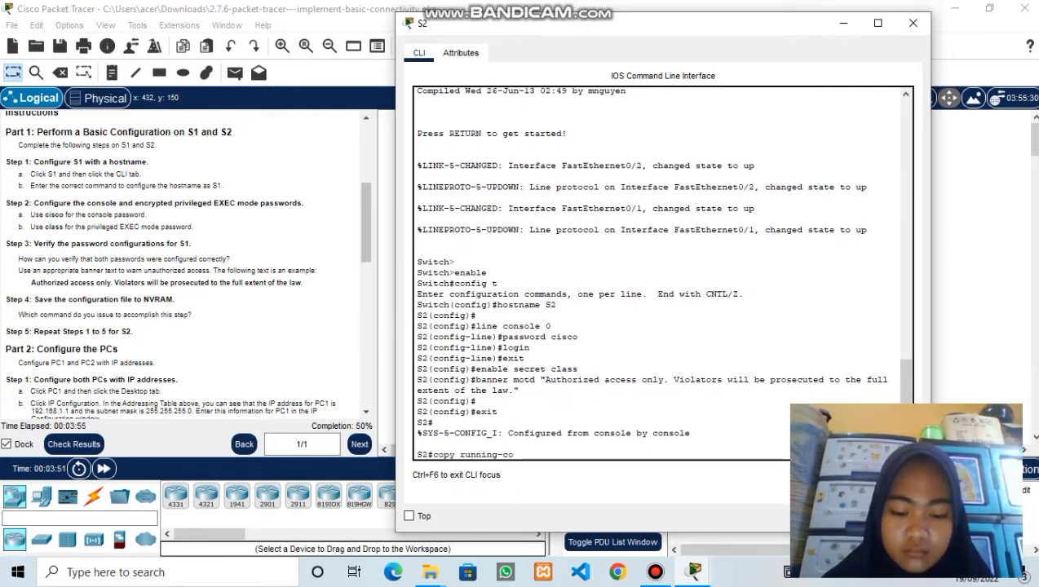
pyautogui.write('nfig s')
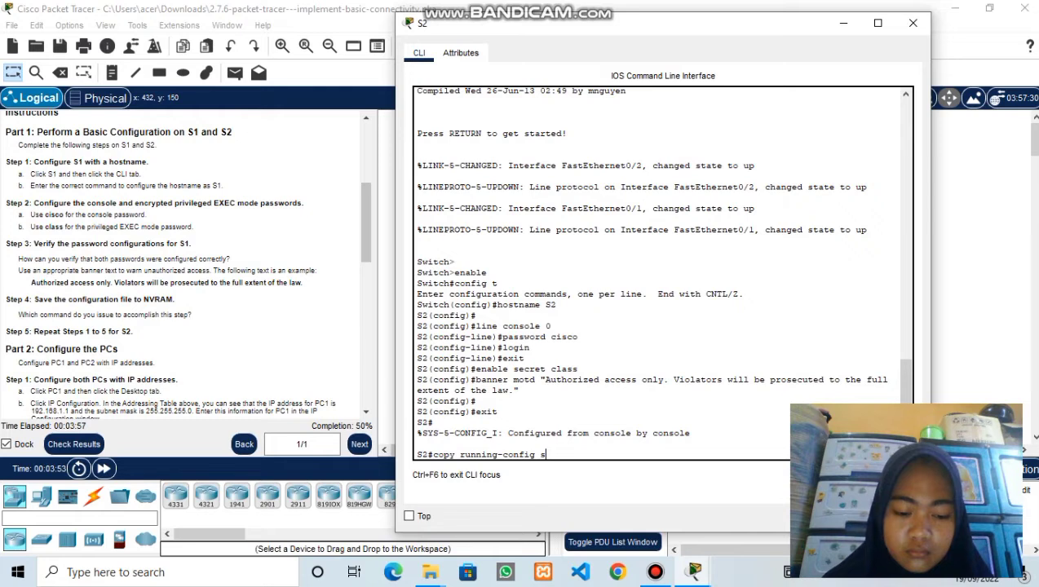
pyautogui.write('tartup-config')
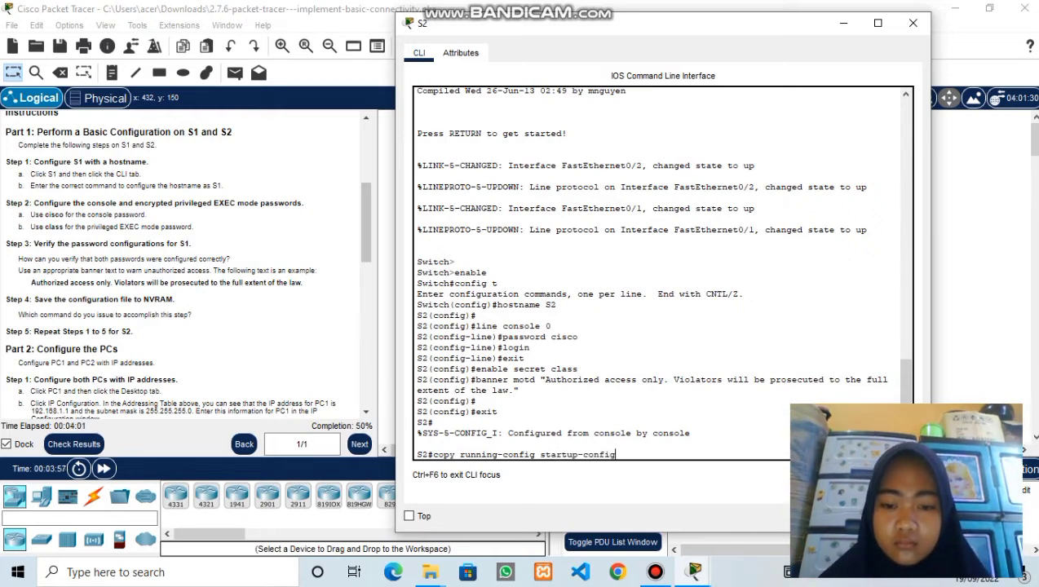
pyautogui.press('Return')
pyautogui.press('Return')
pyautogui.press('Return')
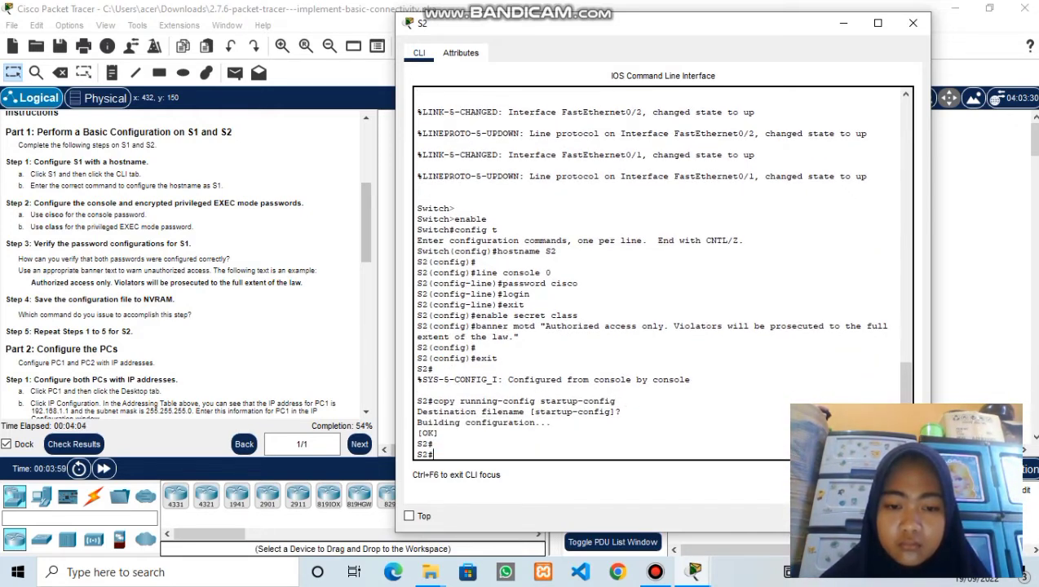
# - Page through S2's show run output to verify the banner and console settings, then close its window
pyautogui.write('show run')
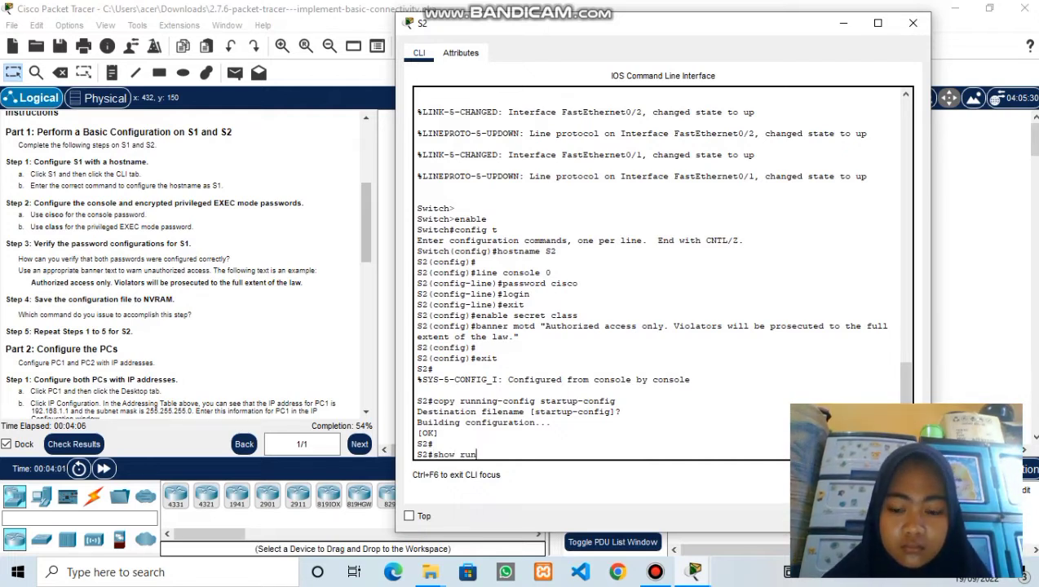
pyautogui.press('Return')
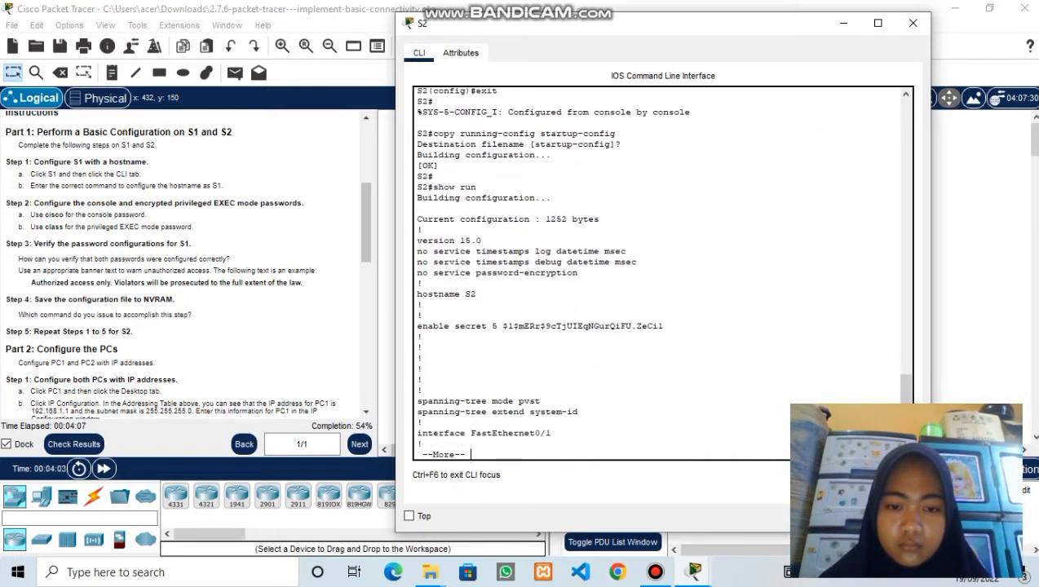
pyautogui.press('space')
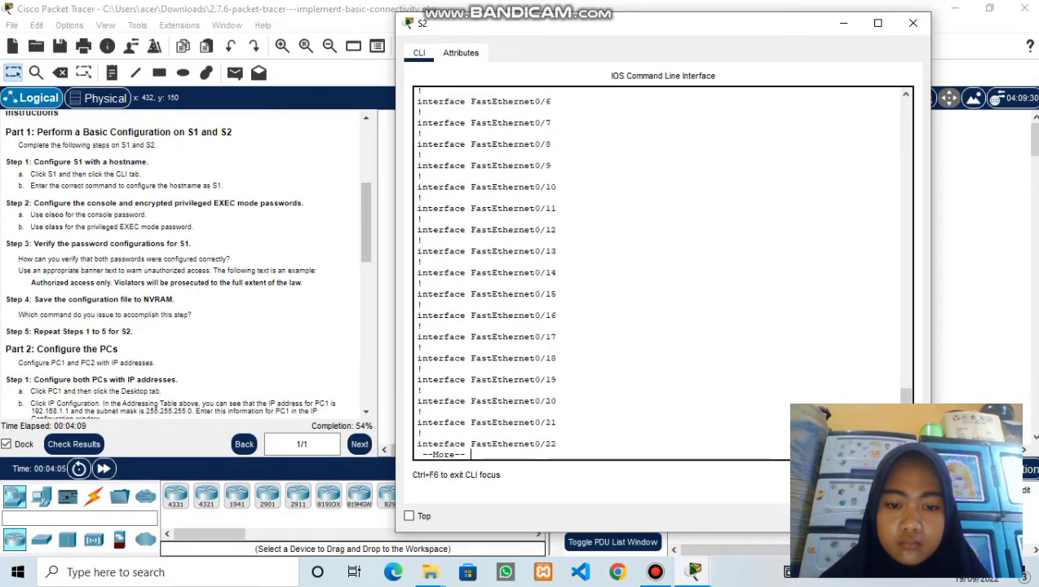
pyautogui.press('Return')
pyautogui.press('Return')
pyautogui.press('Return')
pyautogui.press('Return')
pyautogui.press('Return')
pyautogui.press('Return')
pyautogui.press('Return')
pyautogui.press('Return')
pyautogui.press('Return')
pyautogui.press('Return')
pyautogui.press('Return')
pyautogui.press('Return')
pyautogui.press('Return')
pyautogui.press('Return')
pyautogui.press('Return')
pyautogui.press('Return')
pyautogui.press('Return')
pyautogui.press('Return')
pyautogui.press('Return')
pyautogui.press('Return')
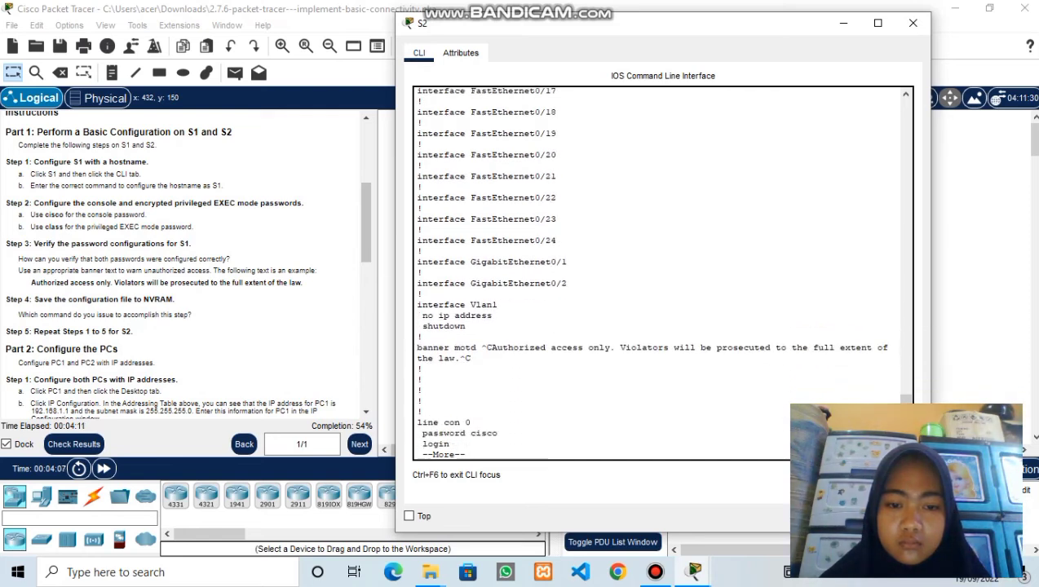
pyautogui.press('Return')
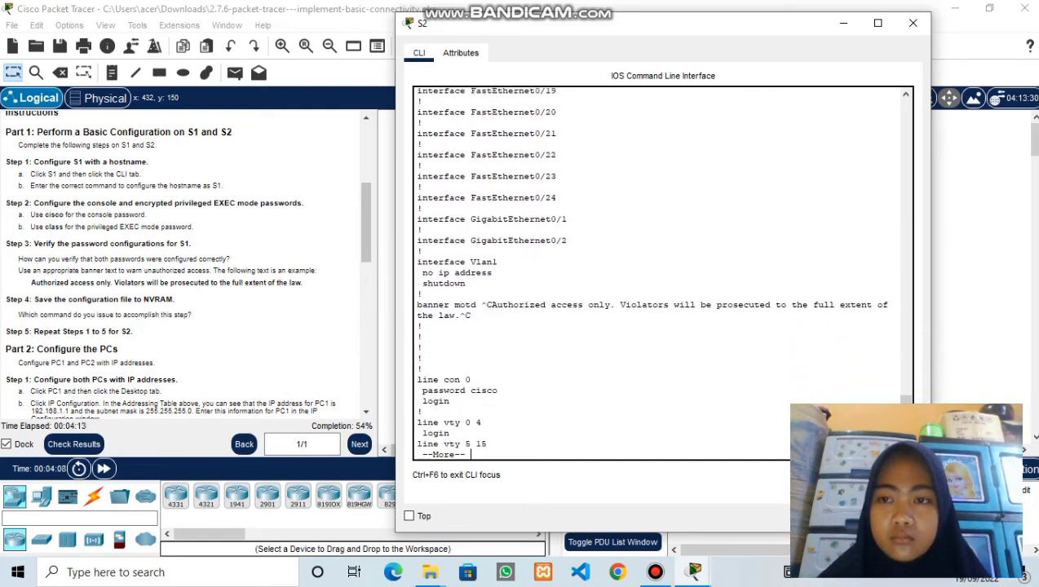
pyautogui.click(913, 22)
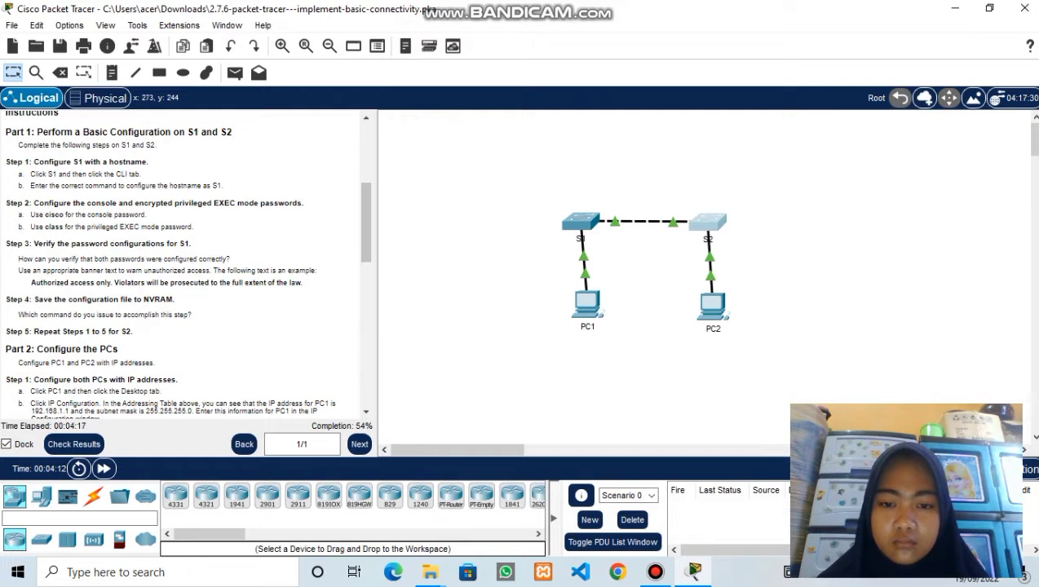
# - Scroll the Instructions panel to the Addressing Table and open PC1's device window
pyautogui.scroll(5, 183, 265)
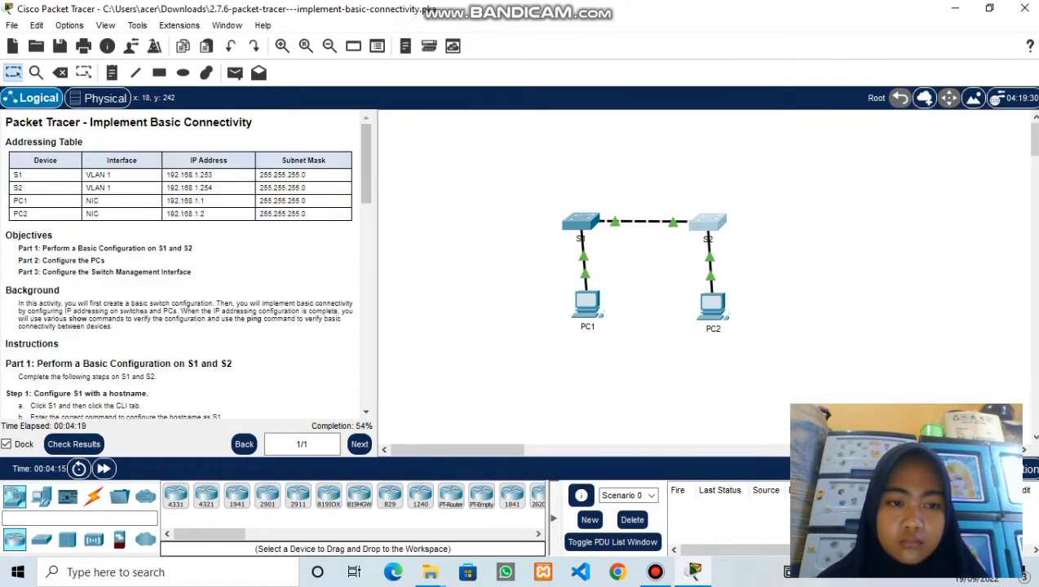
pyautogui.scroll(-5, 184, 265)
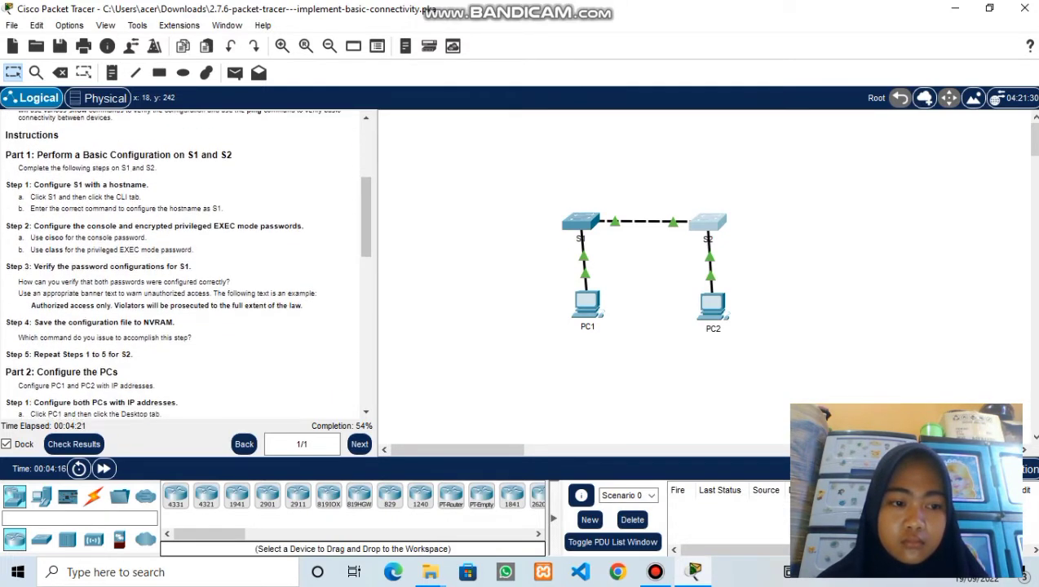
pyautogui.scroll(5, 183, 265)
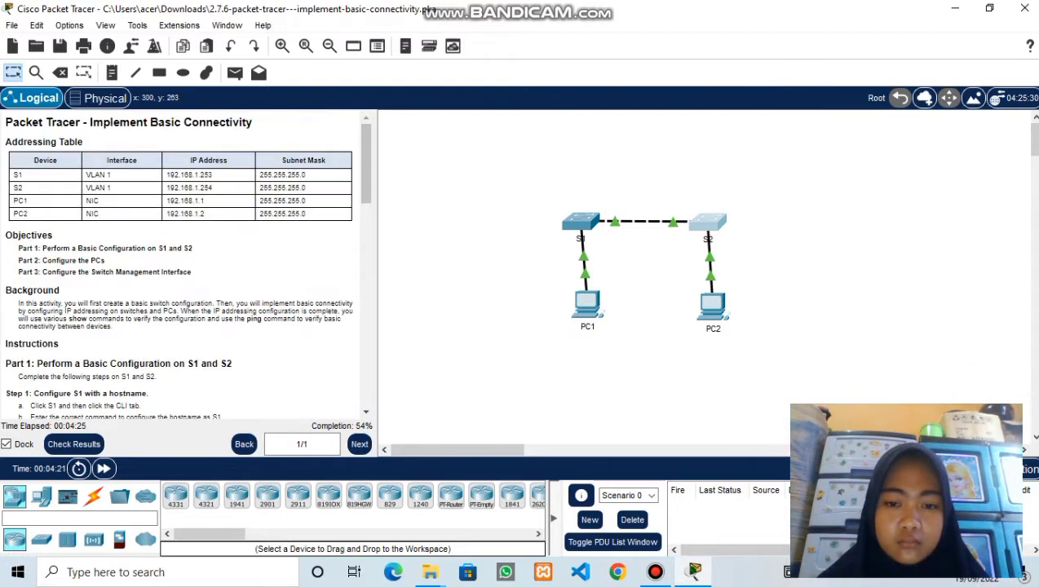
pyautogui.click(597, 307)
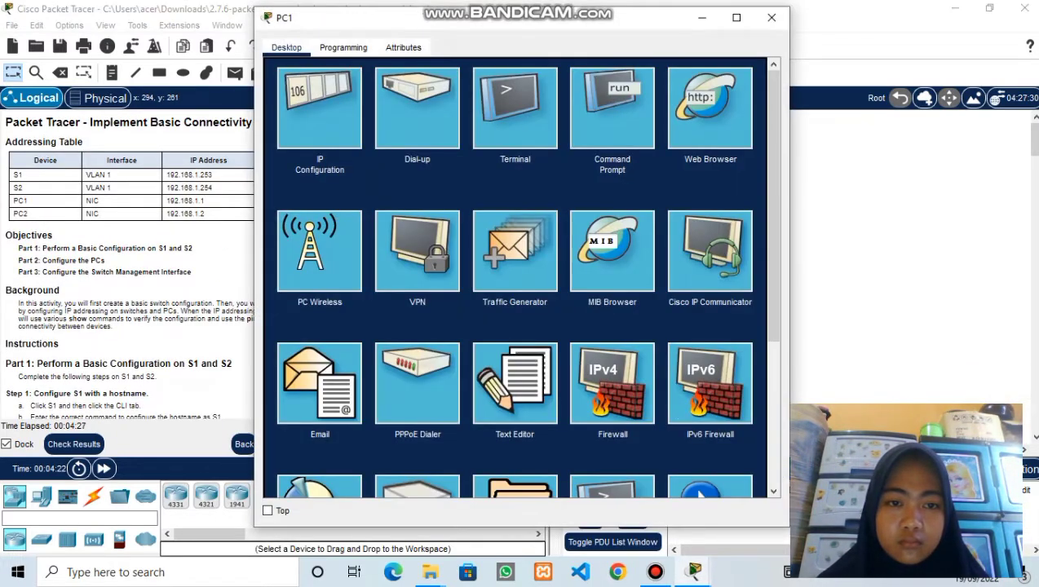
# - Give PC1 static IPv4 192.168.1.1 with auto-filled mask 255.255.255.0, then close its window
pyautogui.click(319, 109)
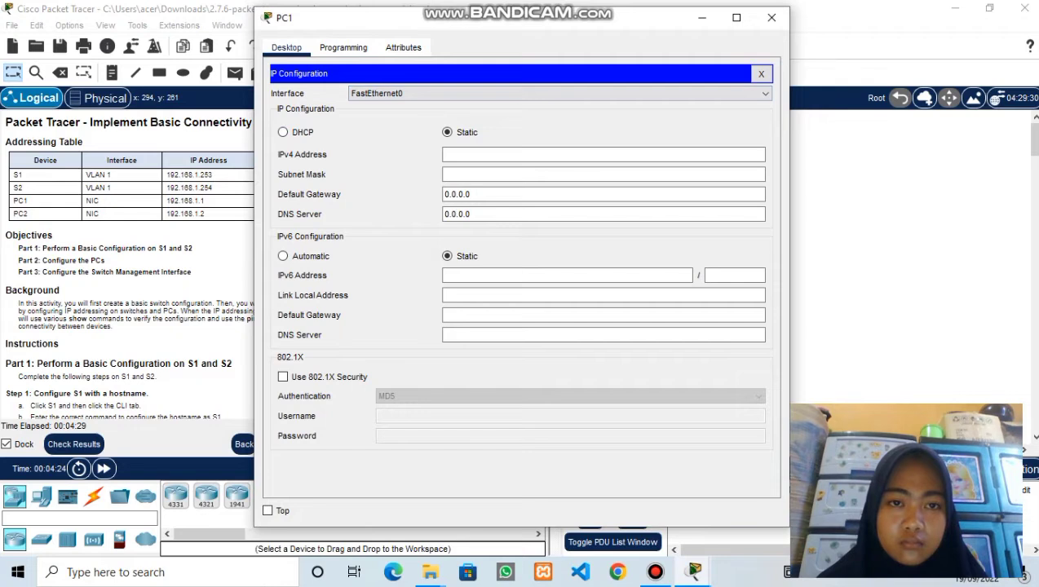
pyautogui.moveTo(352, 18); pyautogui.dragTo(411, 15)
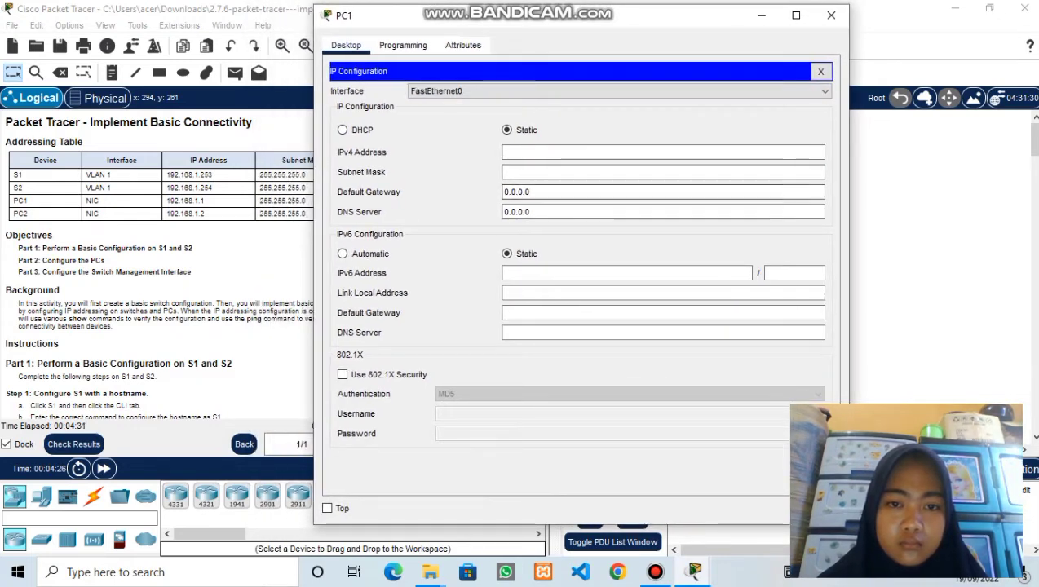
pyautogui.click(587, 152)
pyautogui.write('1')
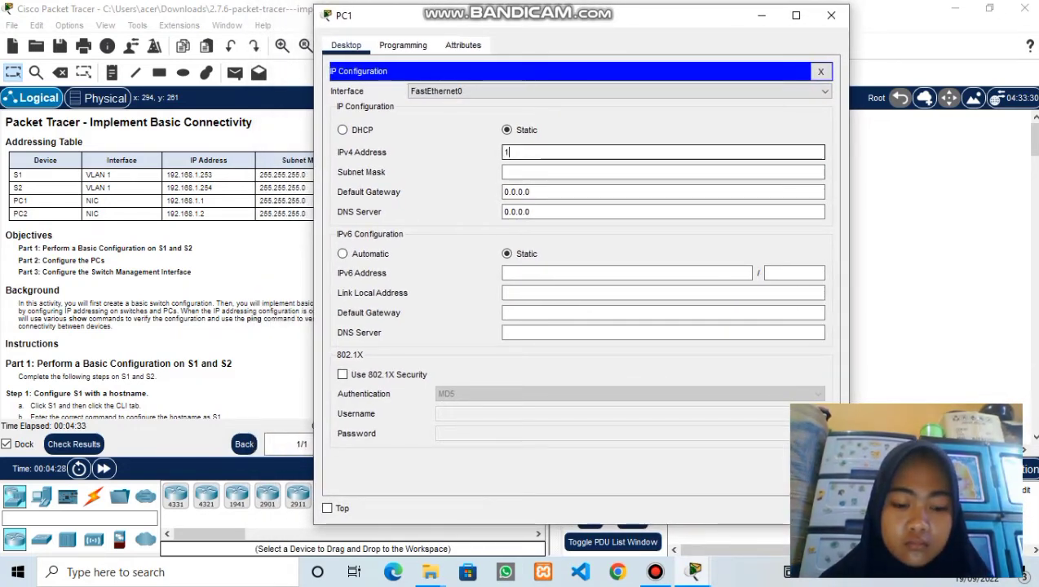
pyautogui.write('92.168.1.1')
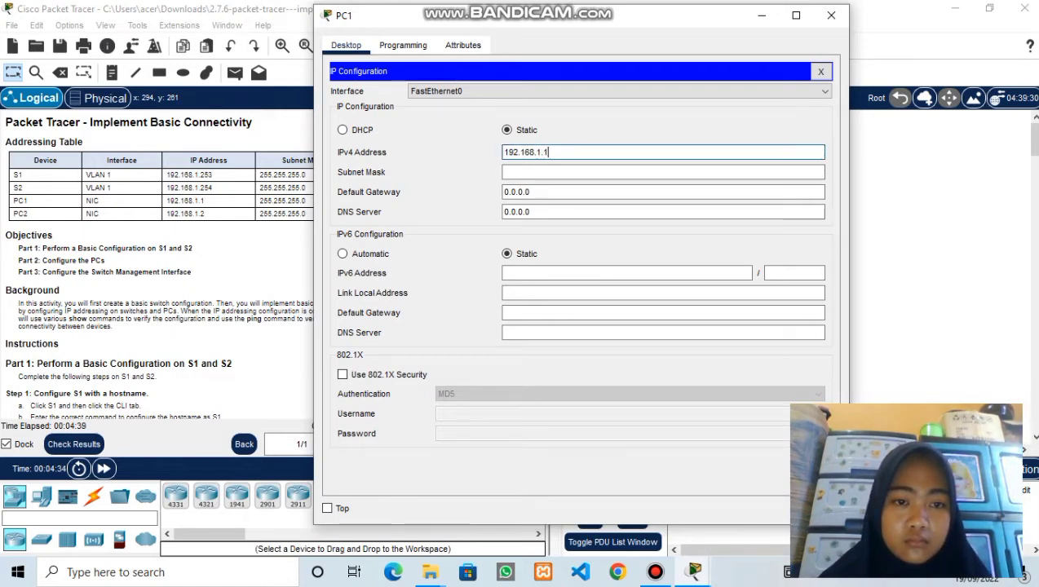
pyautogui.press('Tab')
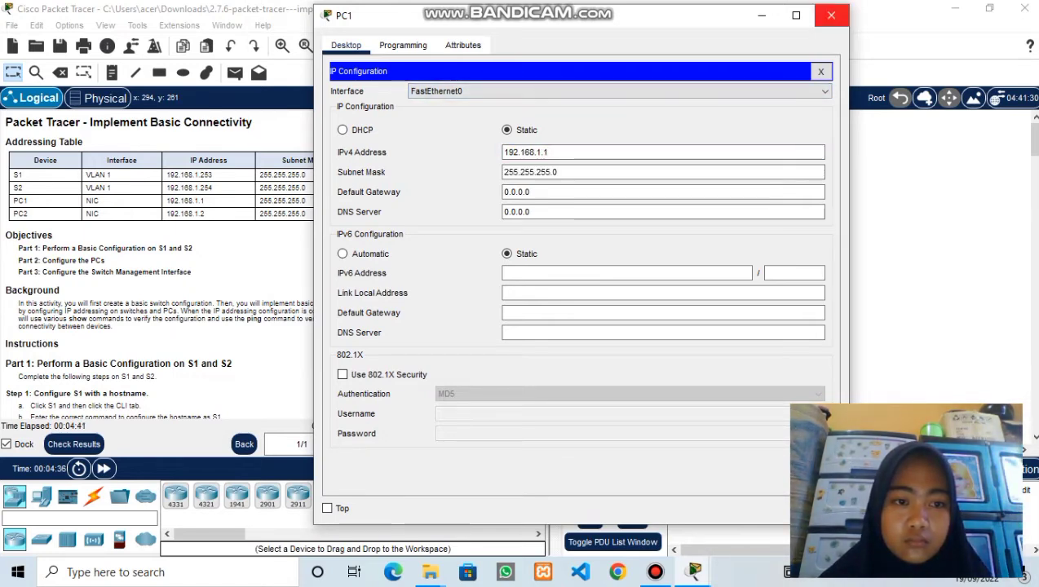
pyautogui.click(831, 14)
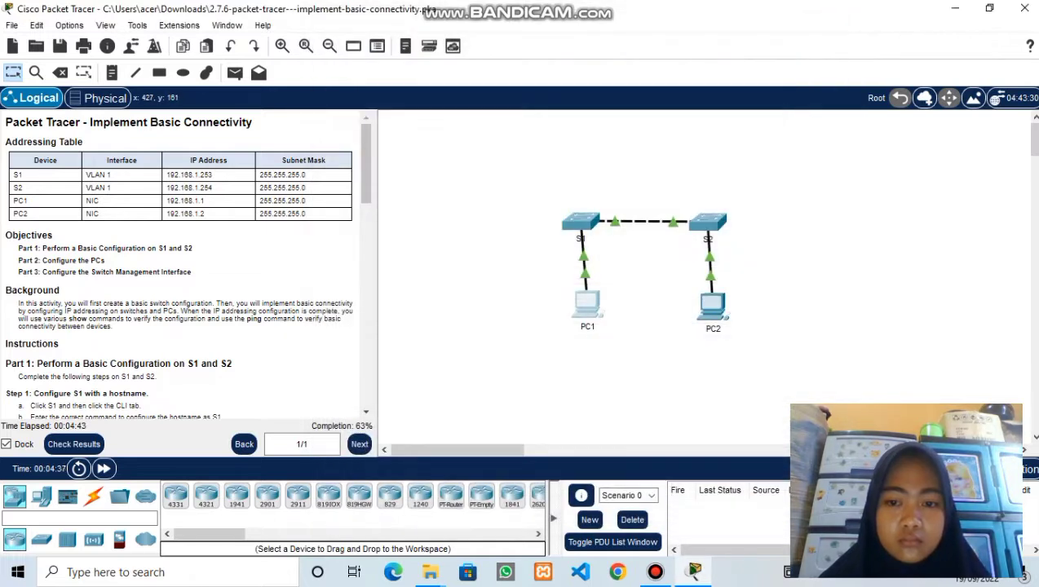
# - Assign PC2 the address 192.168.1.2 with mask 255.255.255.0 and close its window
pyautogui.click(712, 306)
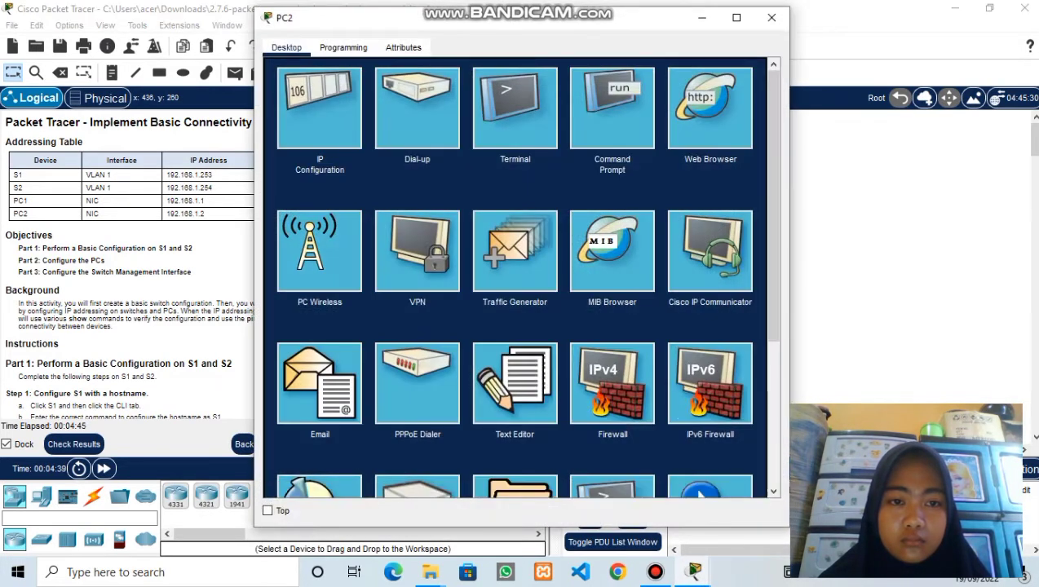
pyautogui.click(319, 109)
pyautogui.click(603, 154)
pyautogui.write('192.')
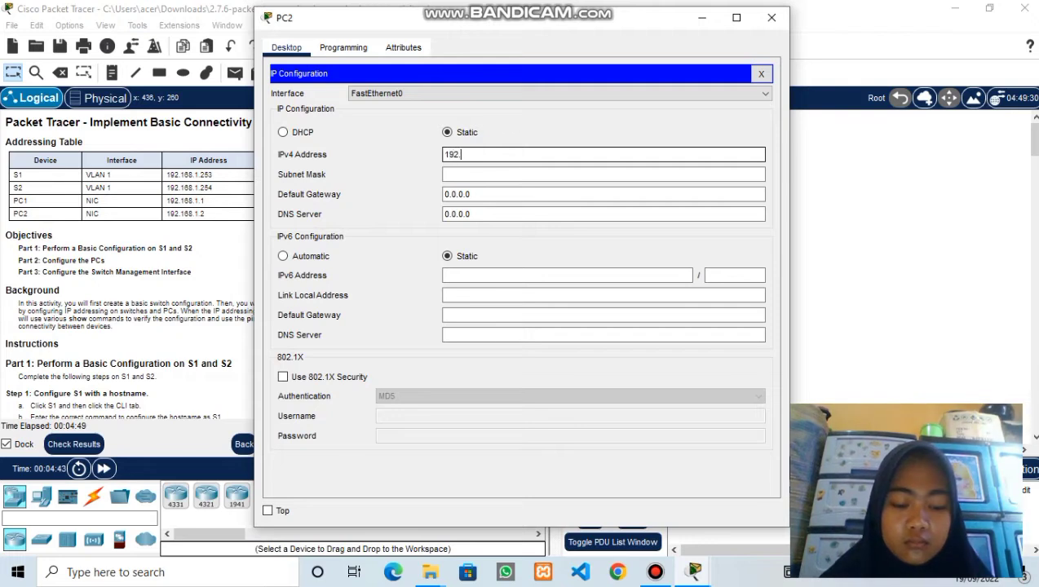
pyautogui.write('168.1.2')
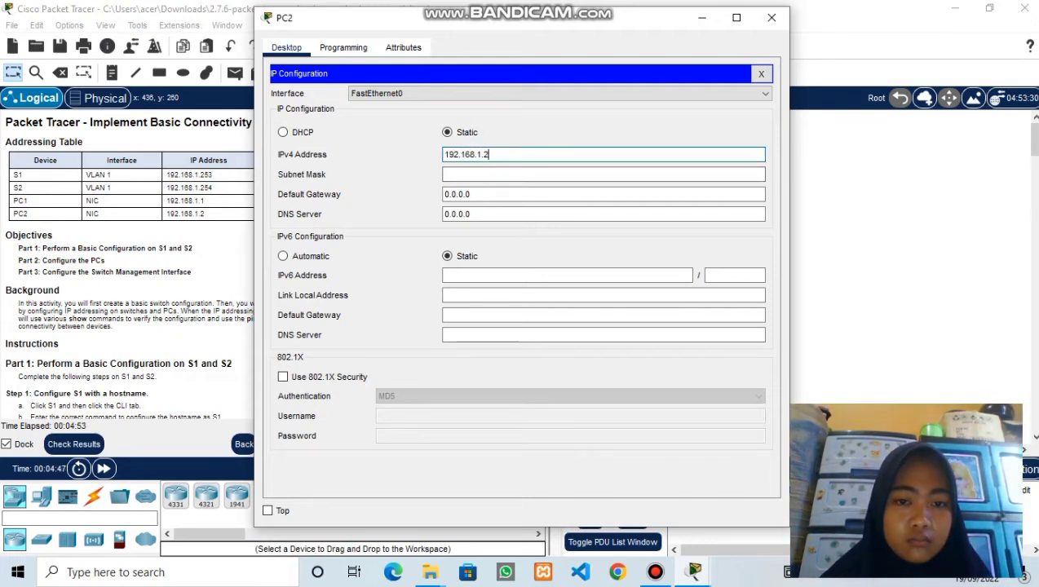
pyautogui.click(603, 175)
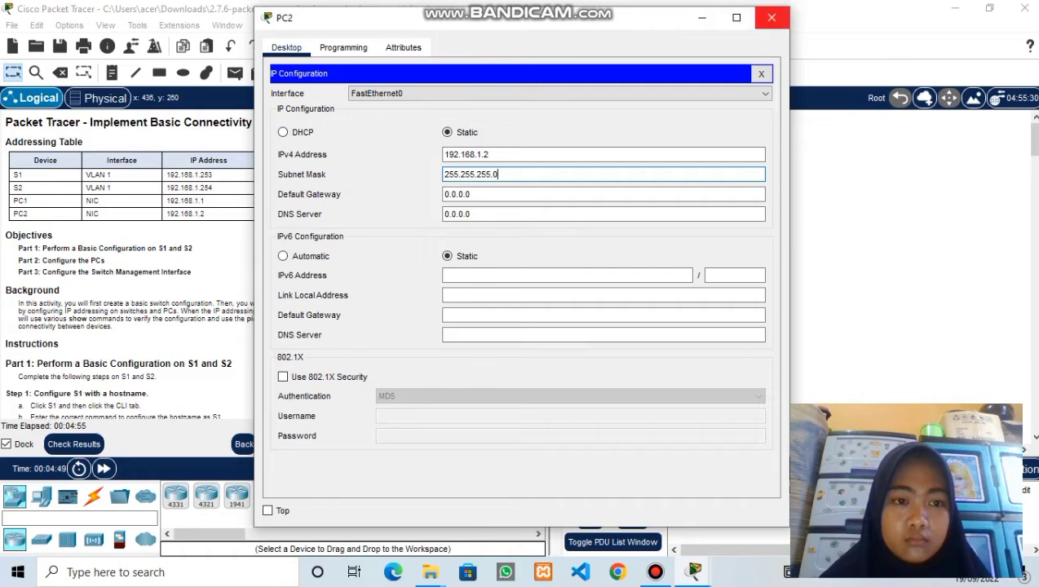
pyautogui.click(772, 17)
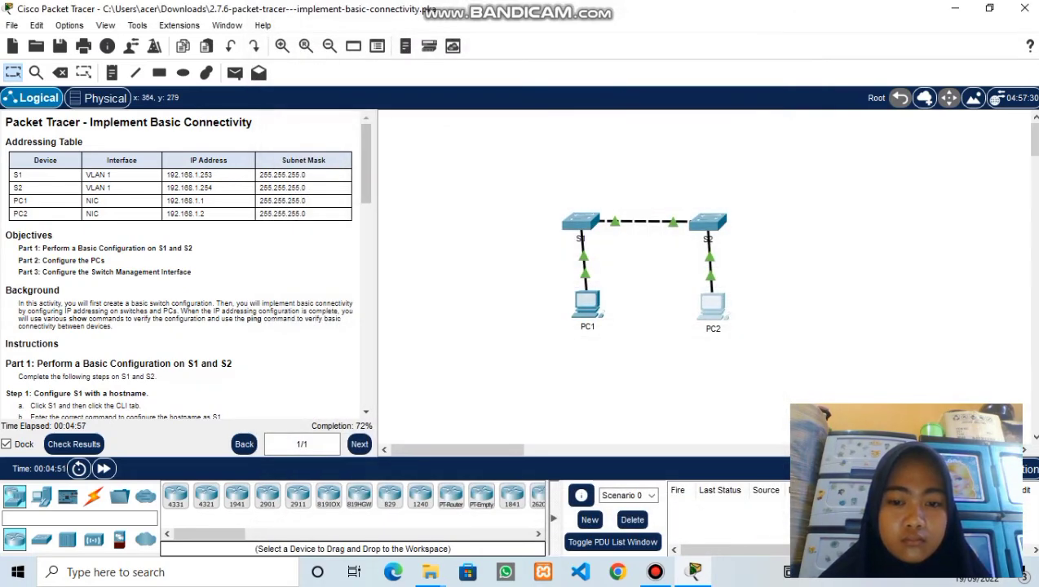
# - Scroll down the instructions and open PC1's device window
pyautogui.scroll(-7, 187, 265)
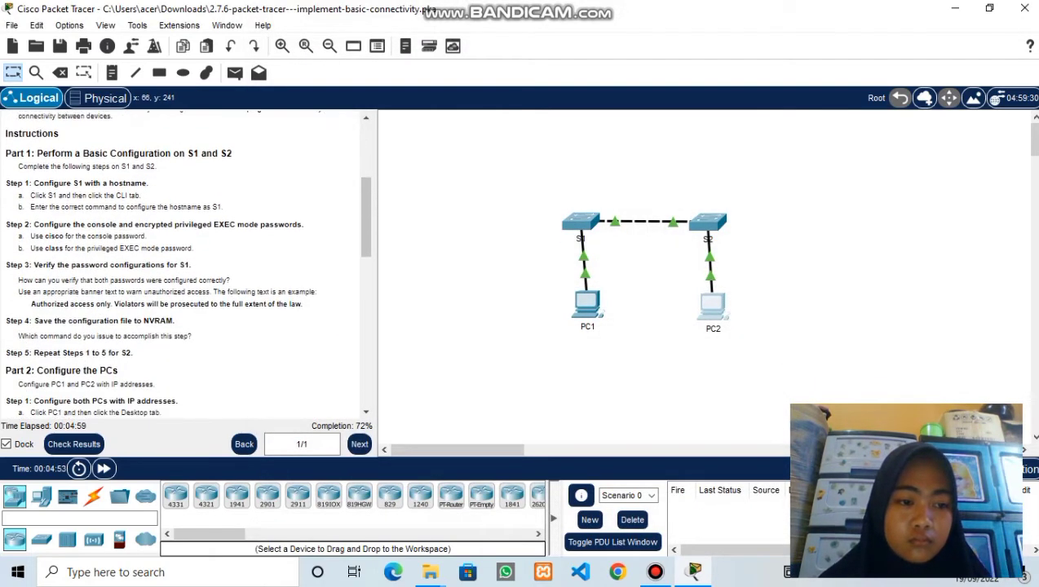
pyautogui.scroll(-4, 188, 265)
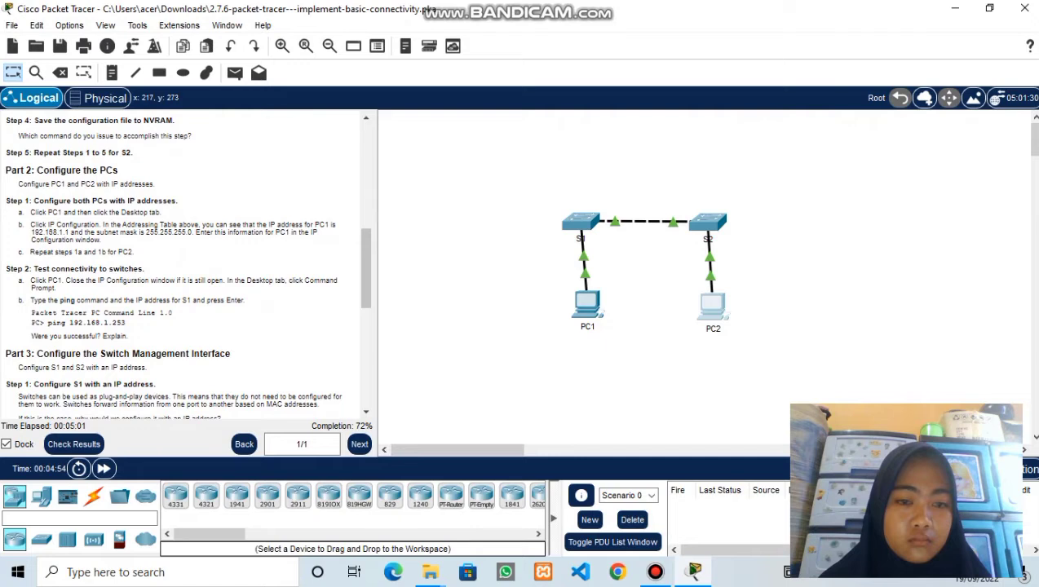
pyautogui.click(588, 304)
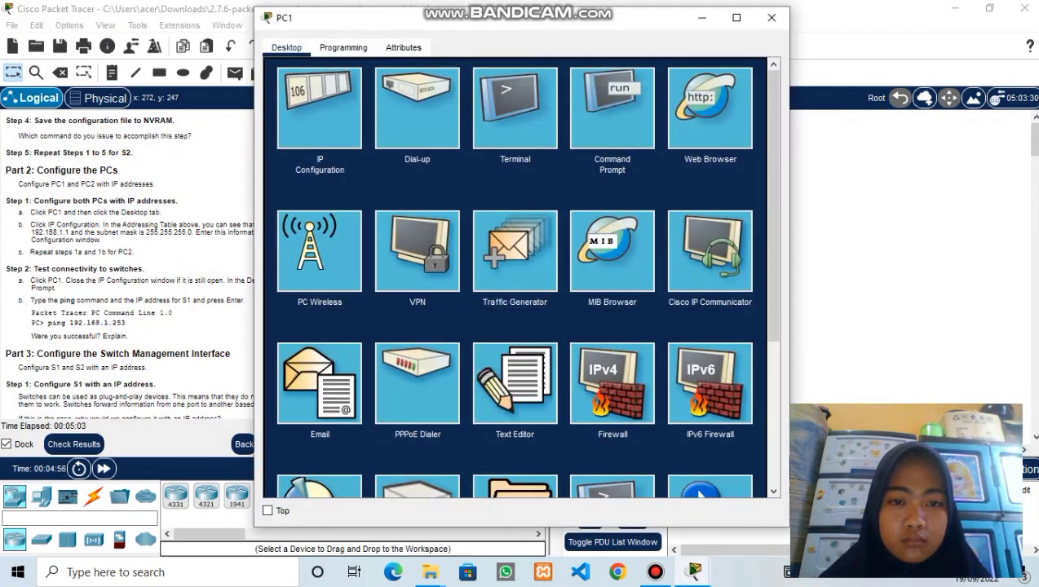
# - From PC1's command prompt, ping S1 at 192.168.1.253; all four requests time out
pyautogui.click(612, 109)
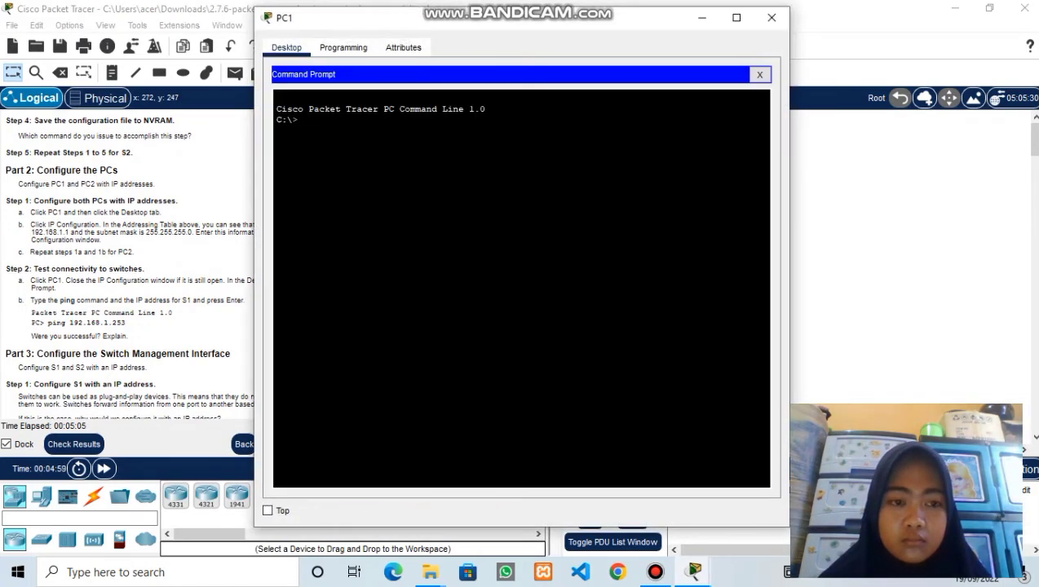
pyautogui.moveTo(379, 25); pyautogui.dragTo(460, 23)
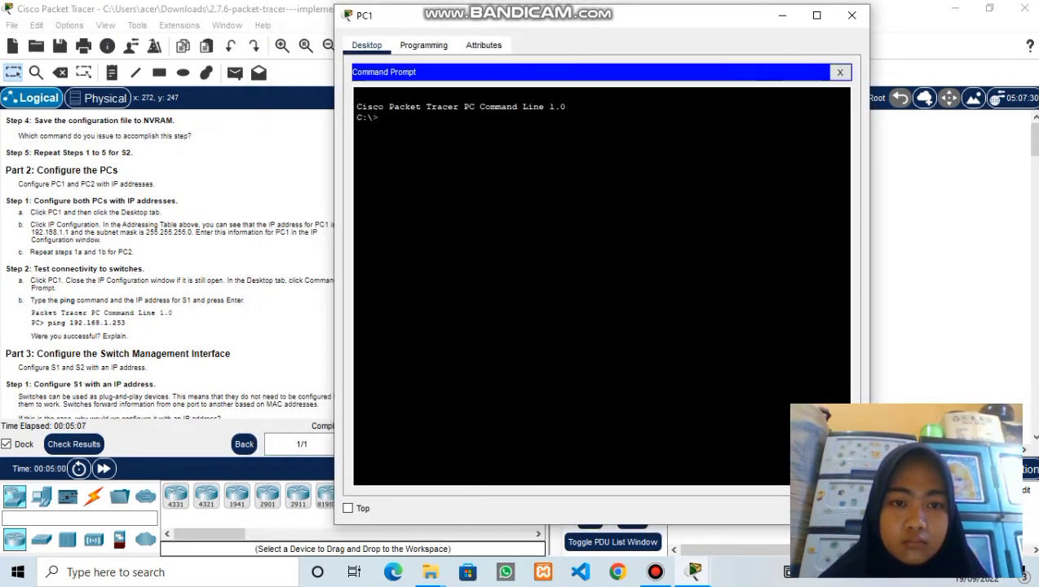
pyautogui.write('ping')
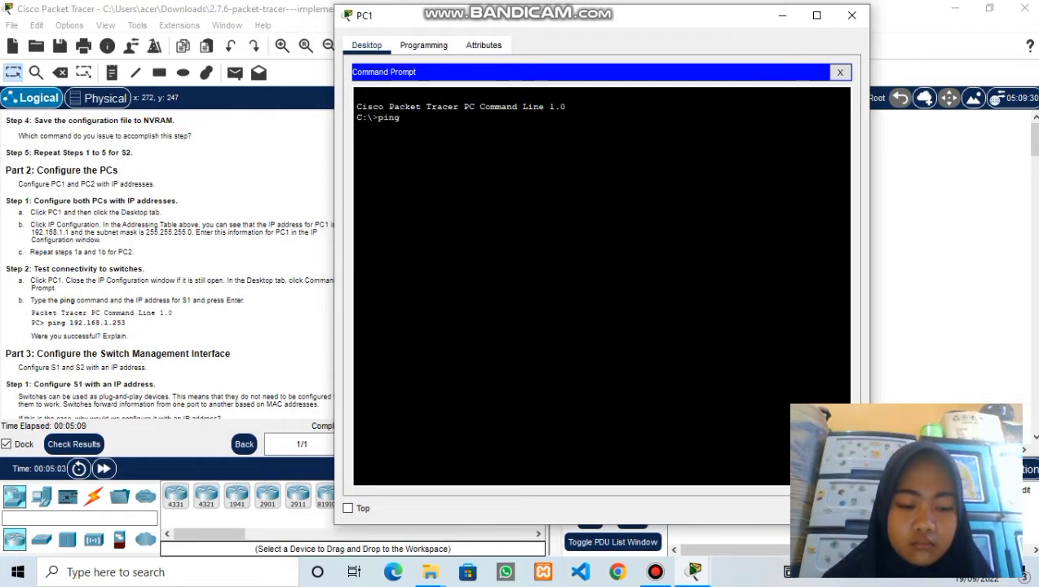
pyautogui.write(' 192.16')
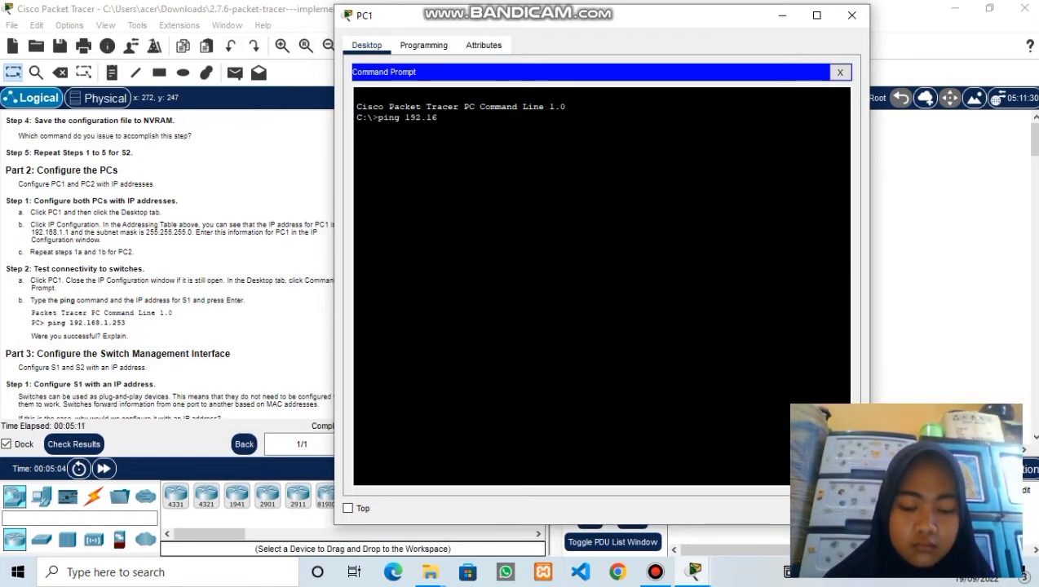
pyautogui.write('8.1.')
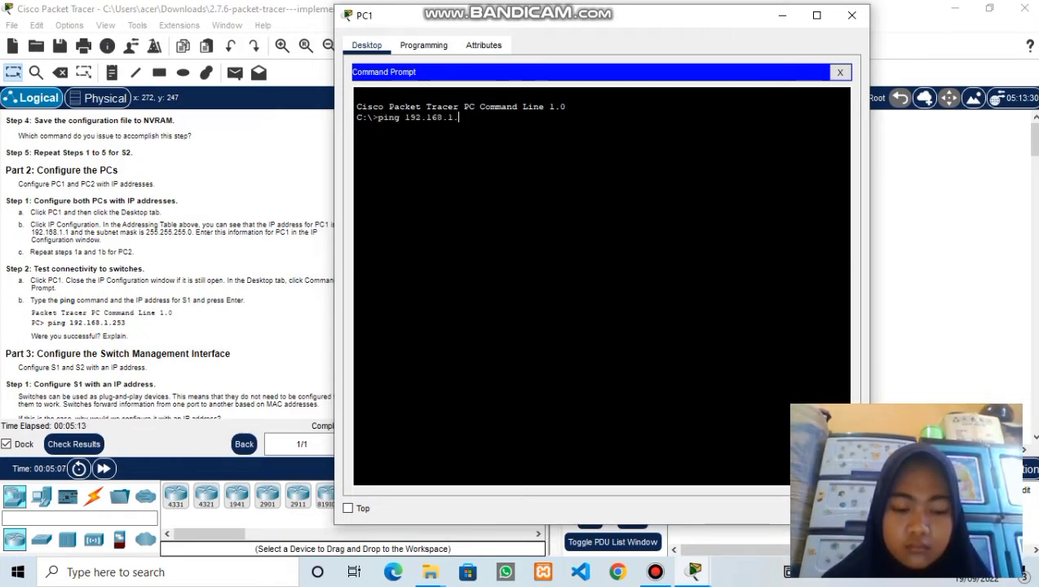
pyautogui.write('253')
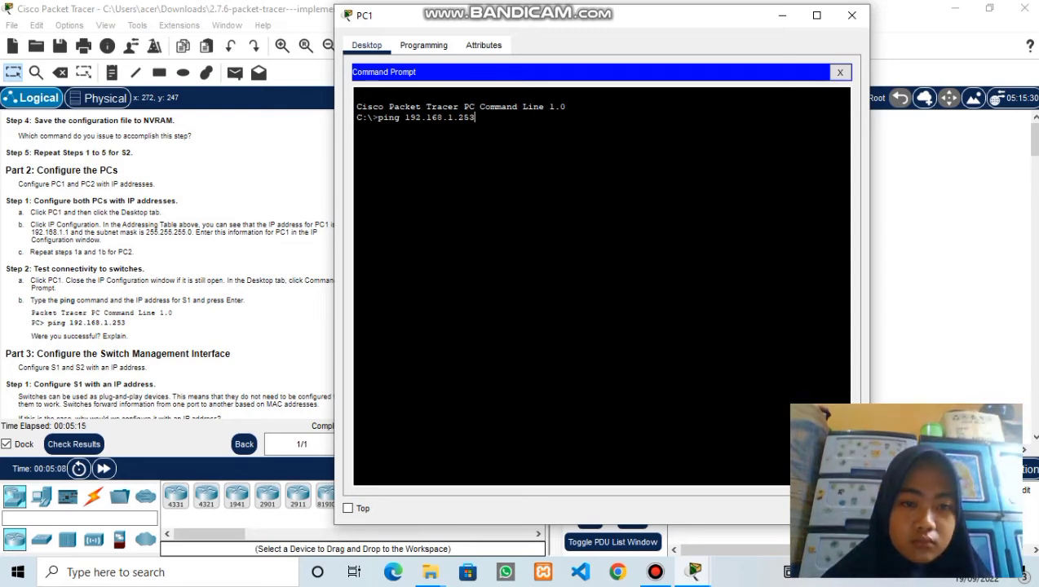
pyautogui.press('Return')
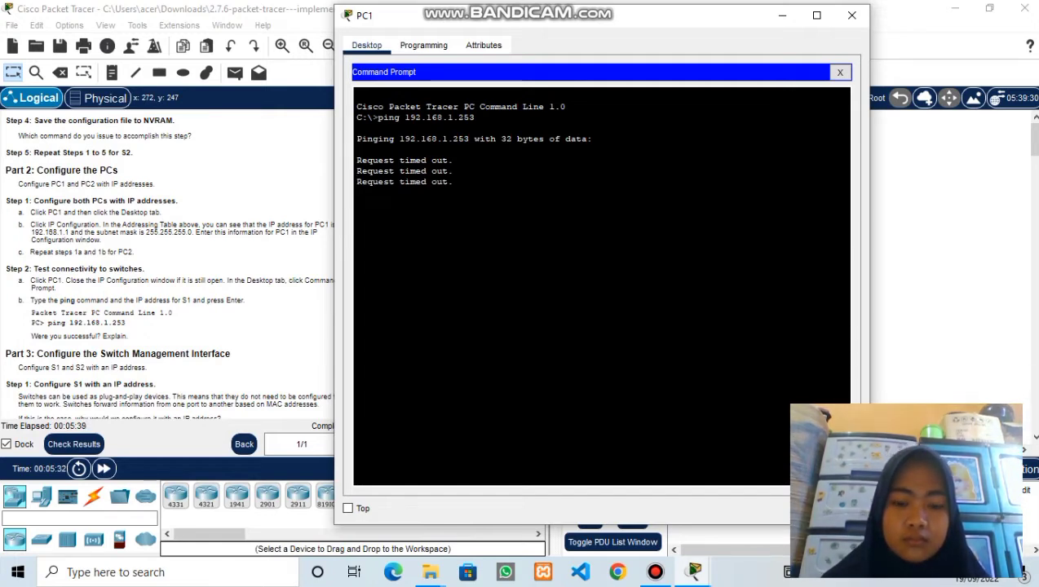
pyautogui.press('Return')
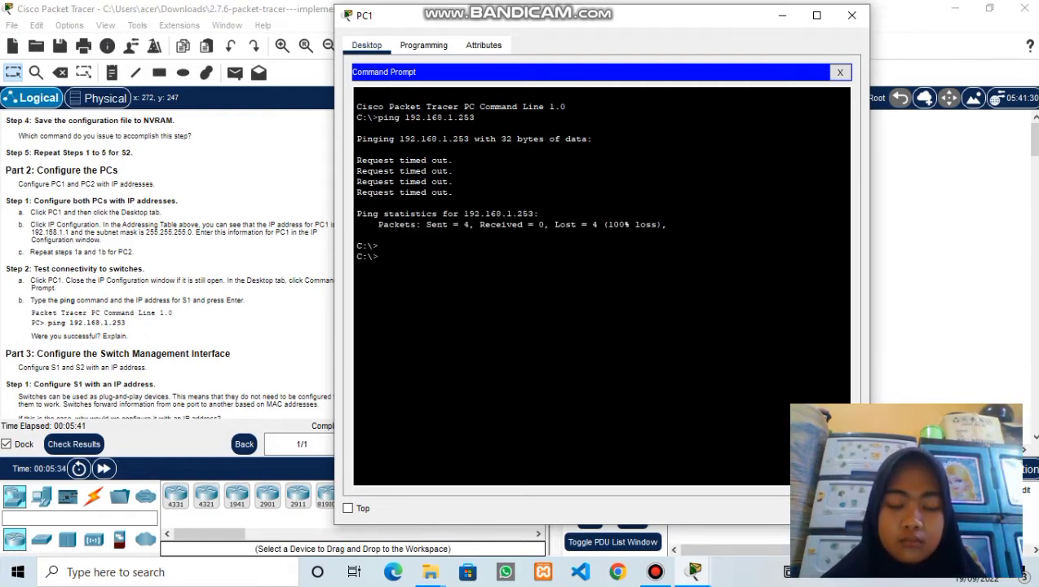
pyautogui.press('Return')
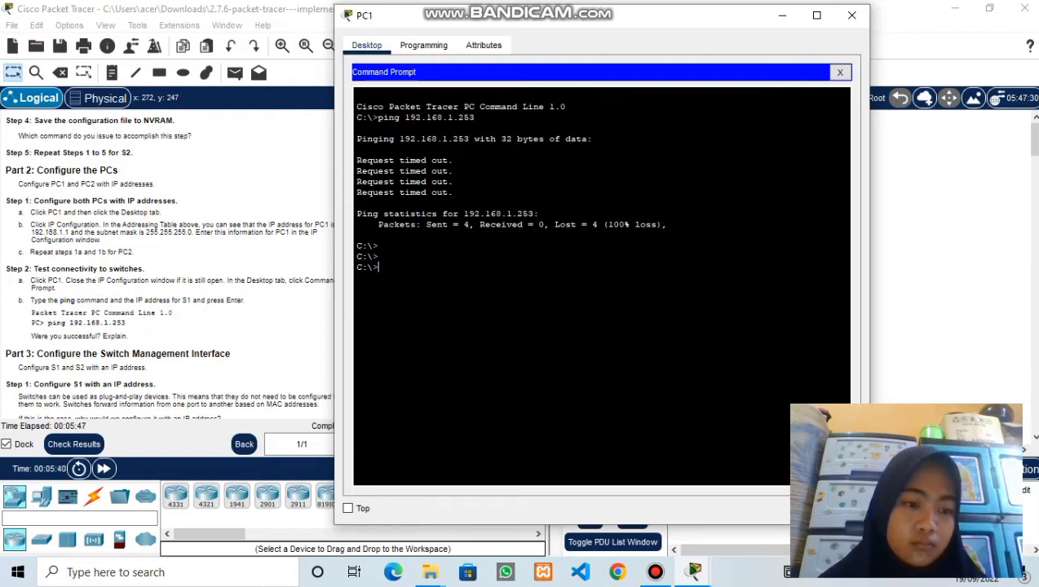
pyautogui.scroll(-5, 167, 269)
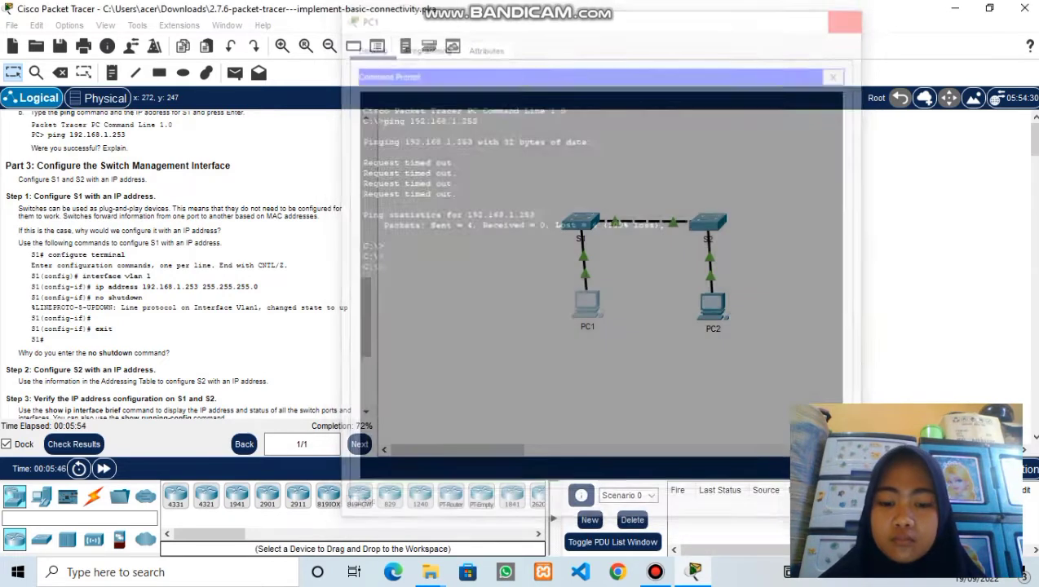
# - Close PC1 and enter global configuration mode in S1's CLI with config t
pyautogui.click(852, 15)
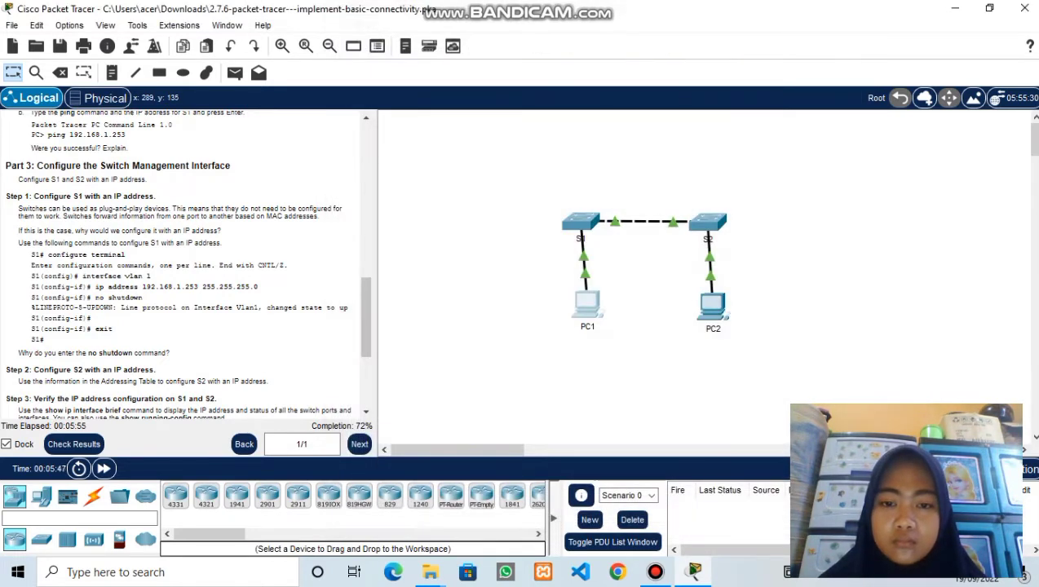
pyautogui.click(580, 222)
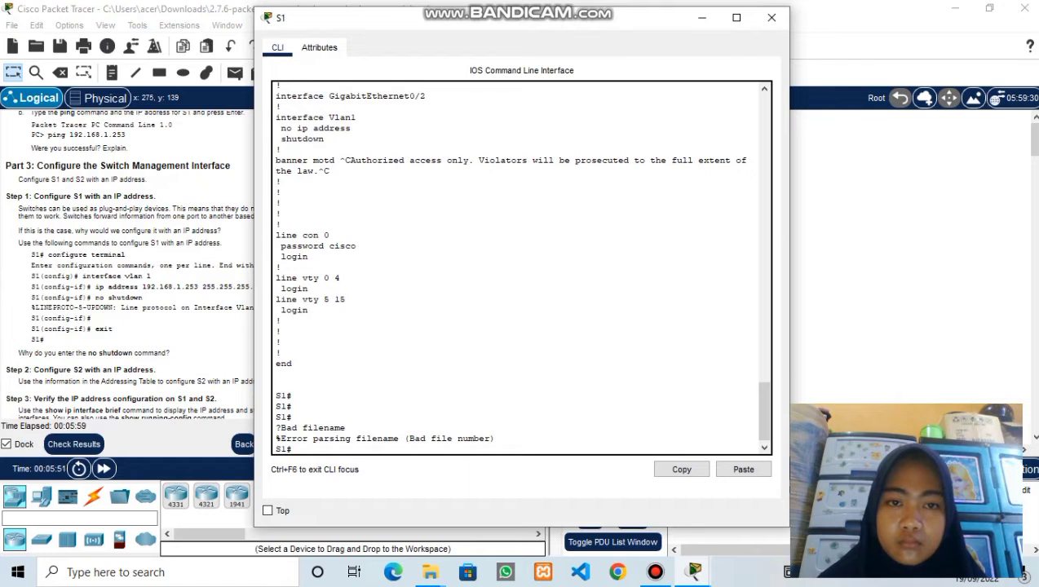
pyautogui.moveTo(435, 18); pyautogui.dragTo(555, 13)
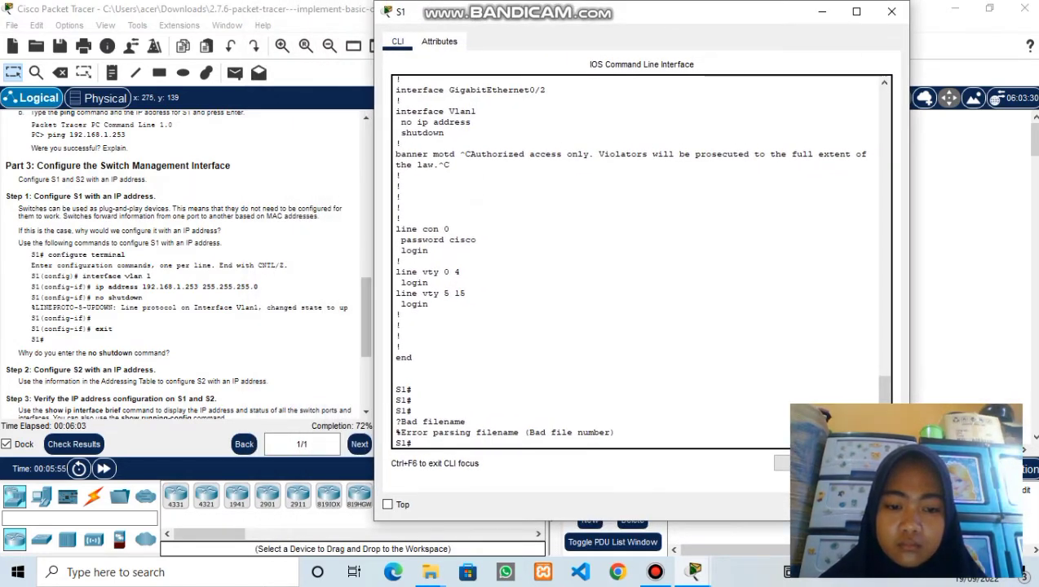
pyautogui.press('Return')
pyautogui.write('con')
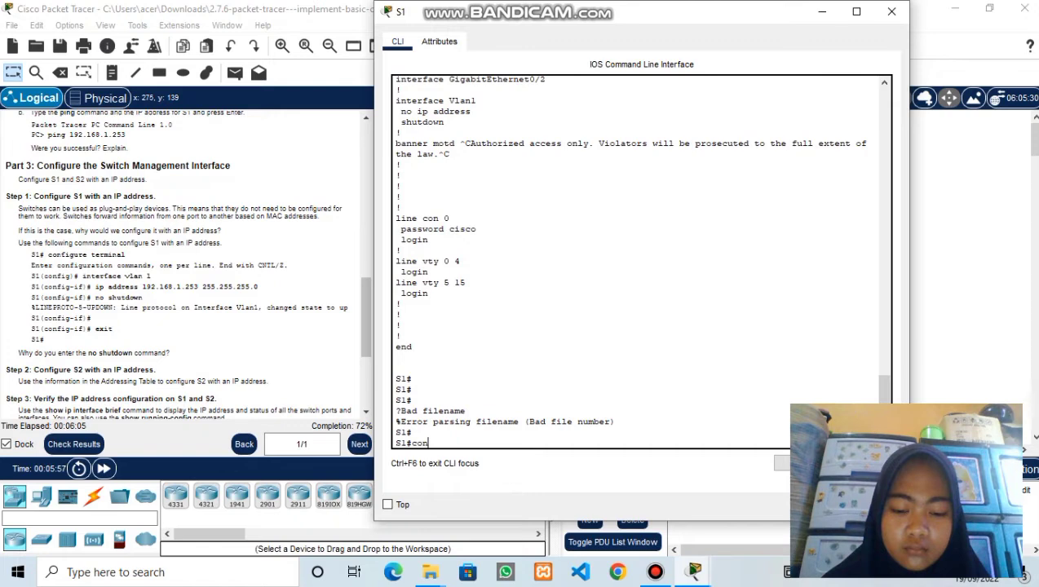
pyautogui.write('fig t')
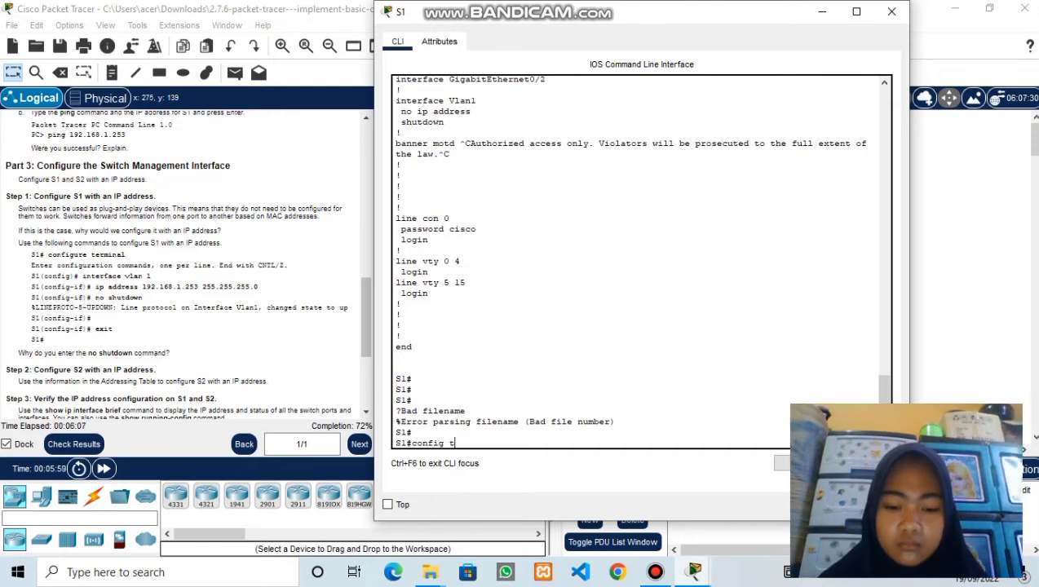
pyautogui.press('Return')
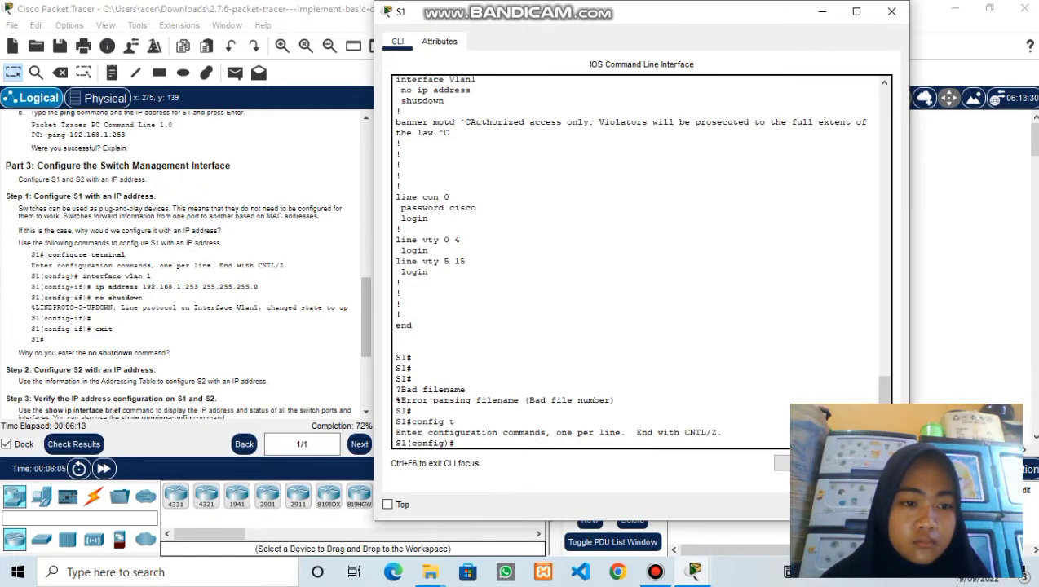
# - Give S1's VLAN 1 interface 192.168.1.253 255.255.255.0 and enable it with no shutdown
pyautogui.write('interface')
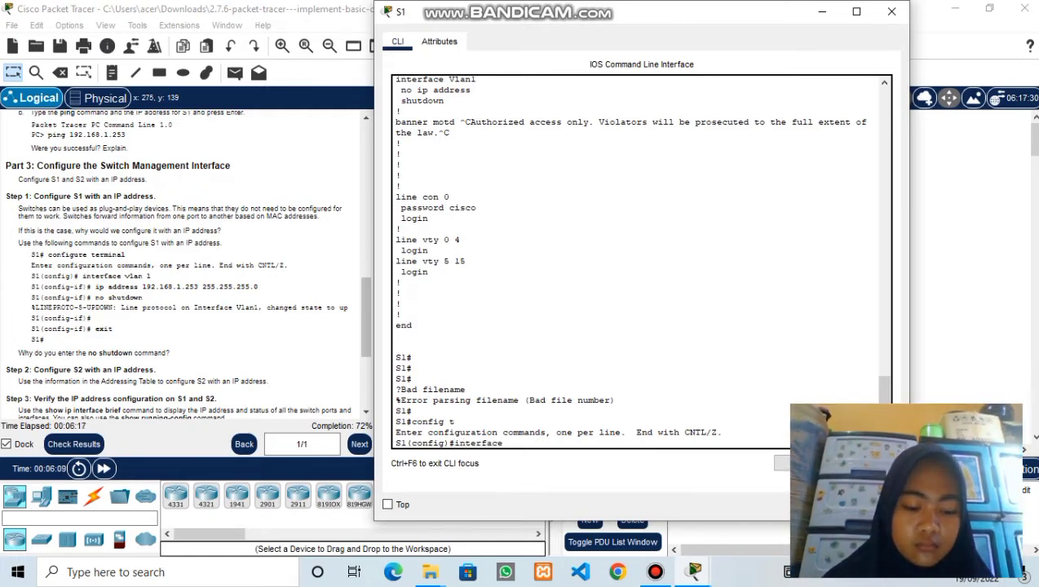
pyautogui.write(' vlan 1')
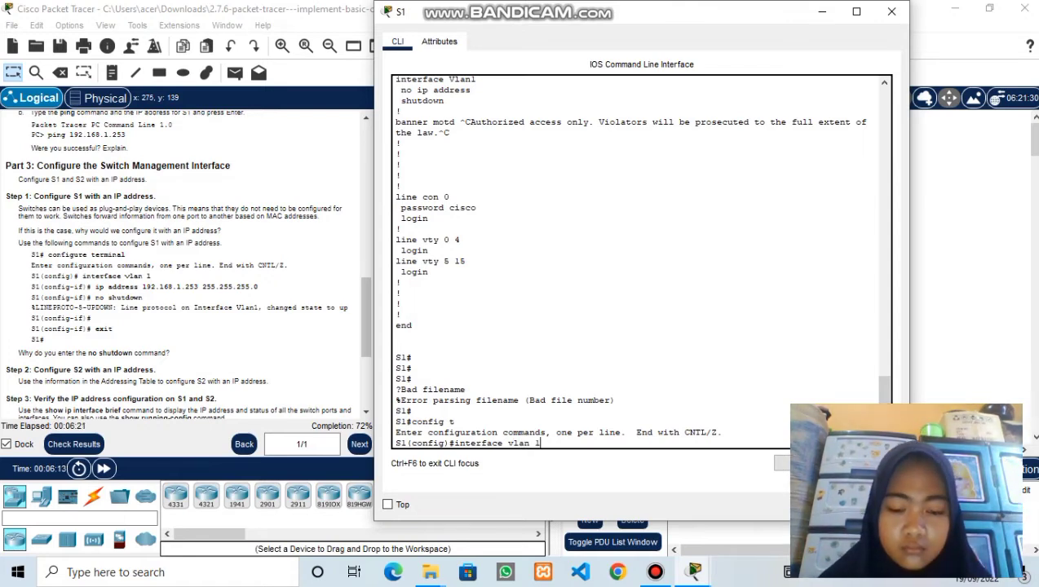
pyautogui.press('Return')
pyautogui.write('ip ')
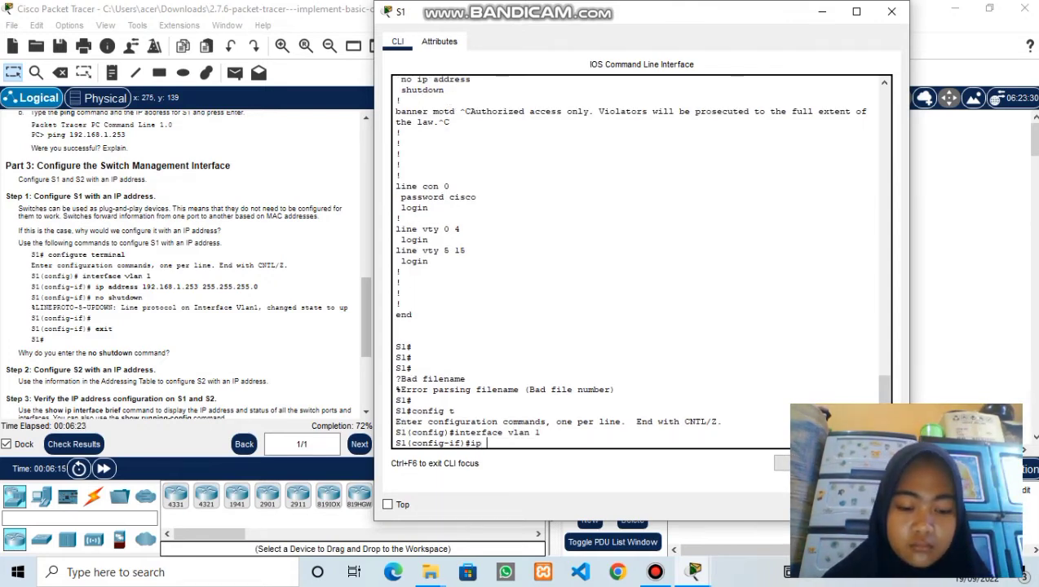
pyautogui.write('address')
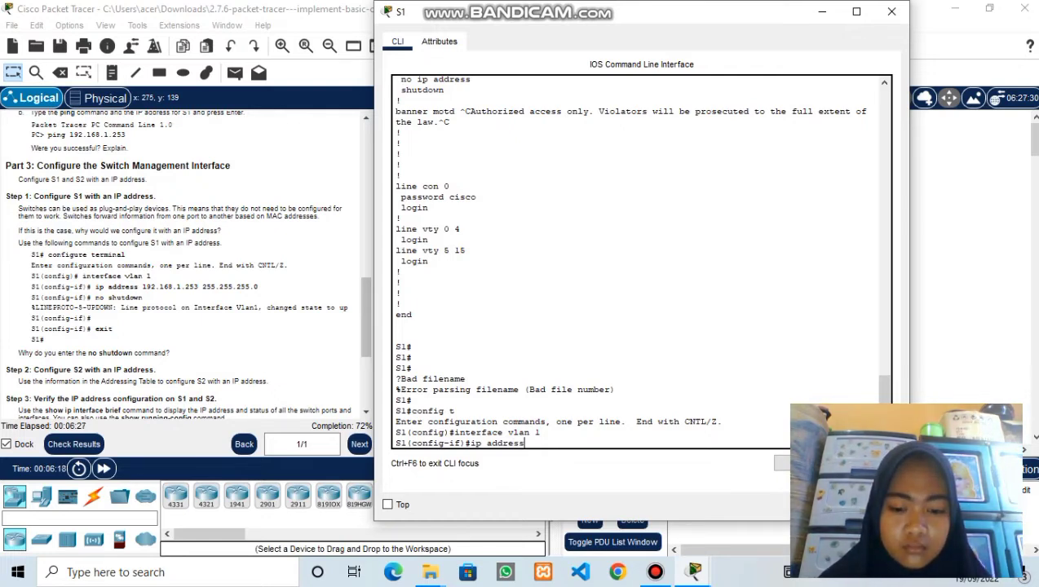
pyautogui.write(' 192')
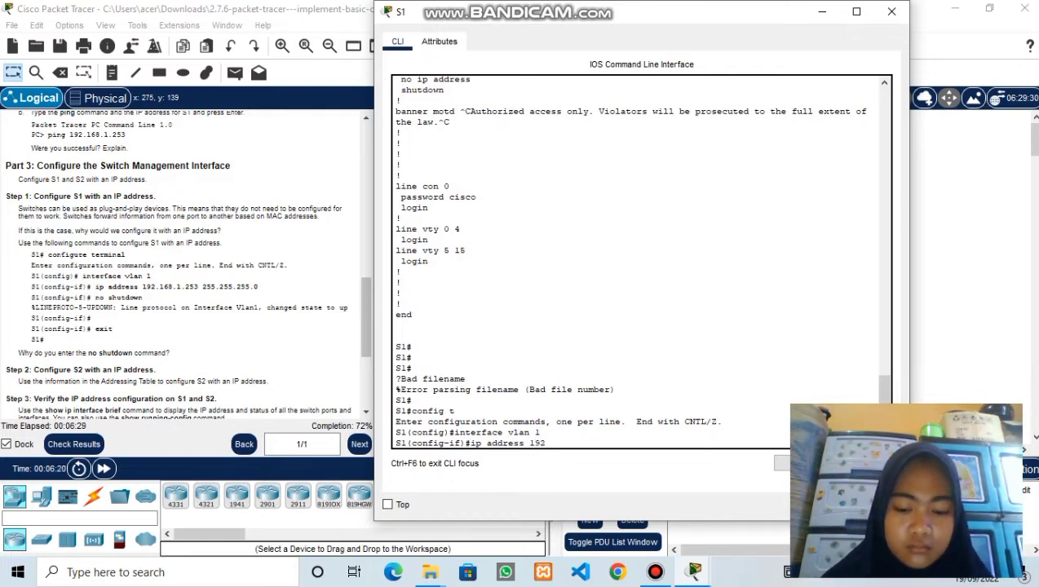
pyautogui.write('.168')
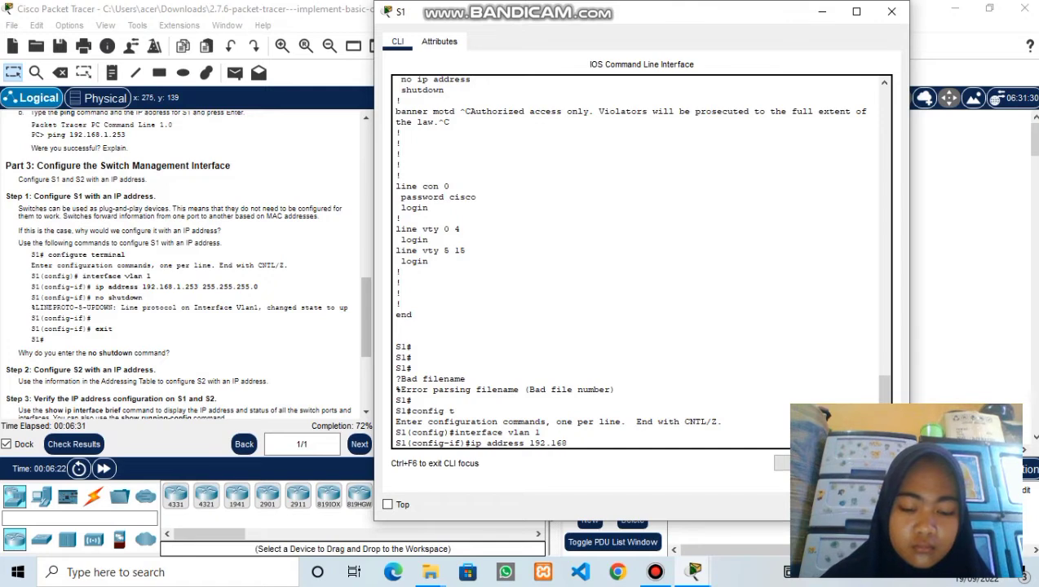
pyautogui.write('.')
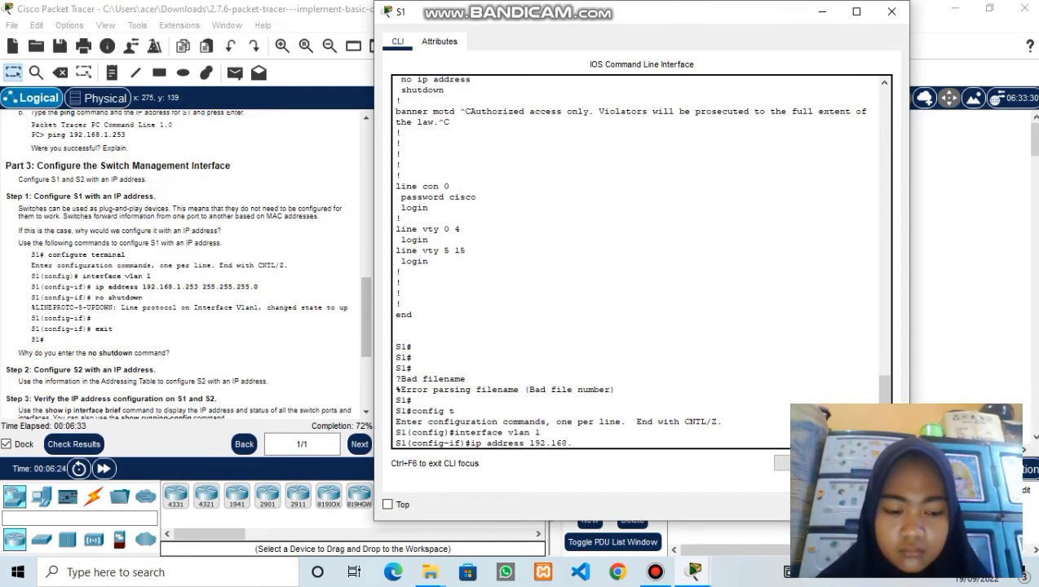
pyautogui.write('1.253 ')
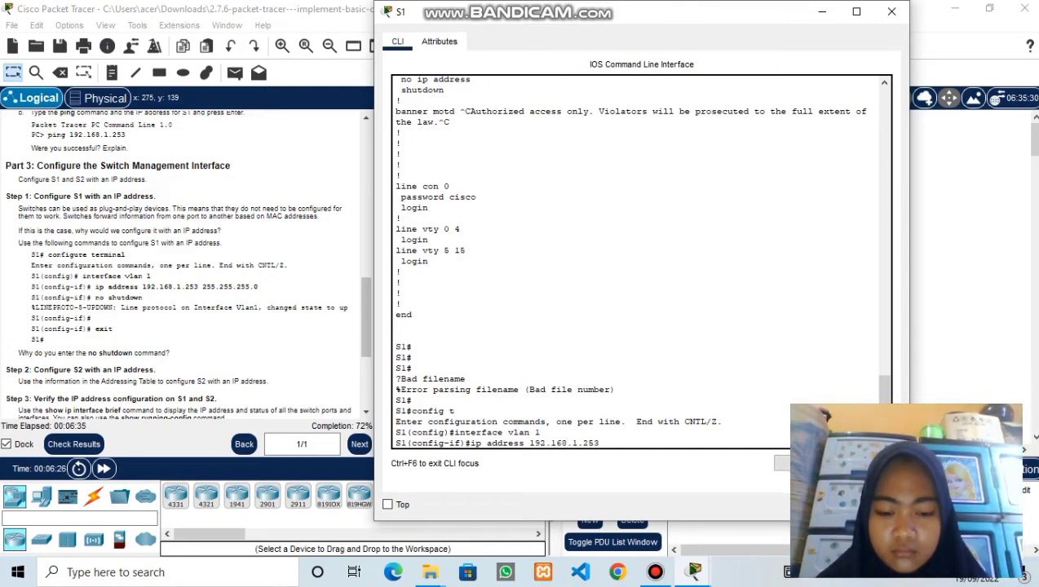
pyautogui.write('255.255.')
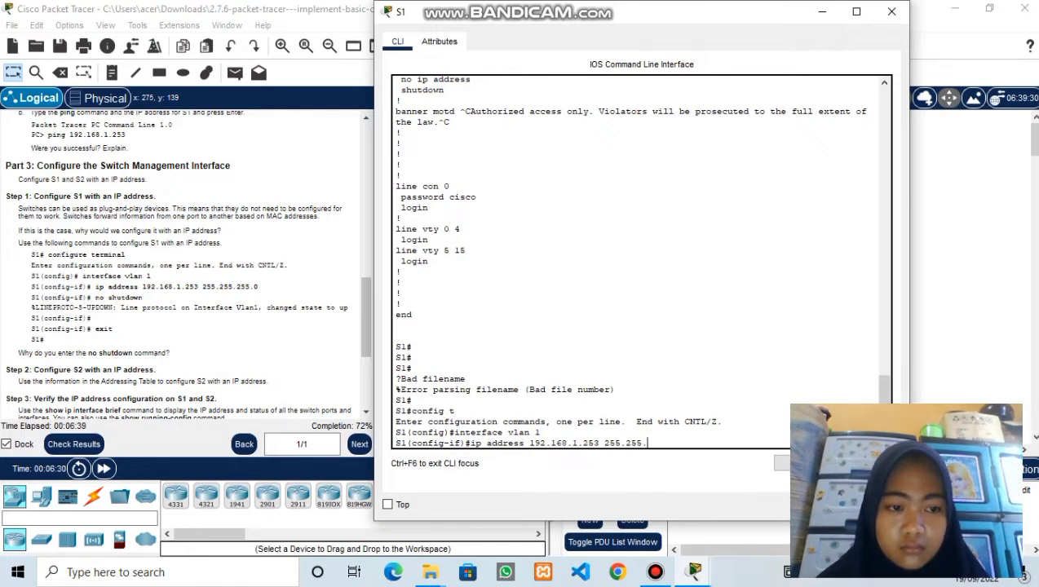
pyautogui.scroll(10, 179, 261)
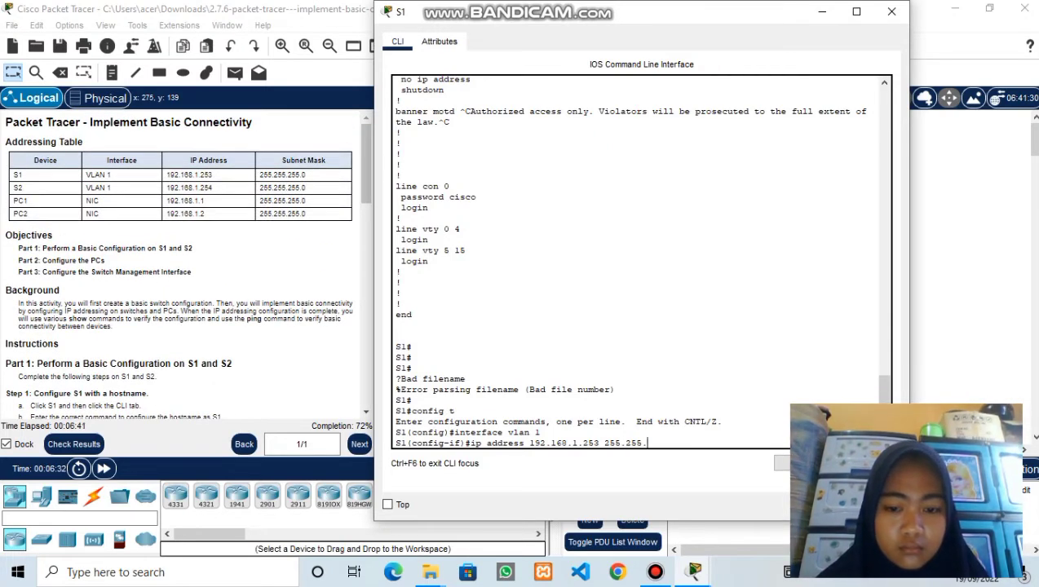
pyautogui.write('.255.0')
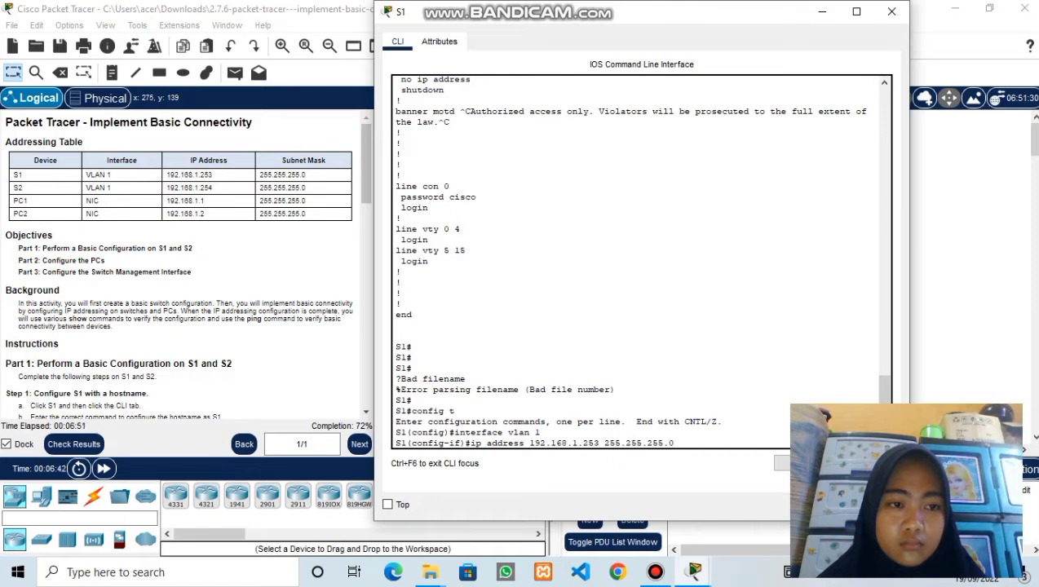
pyautogui.press('Return')
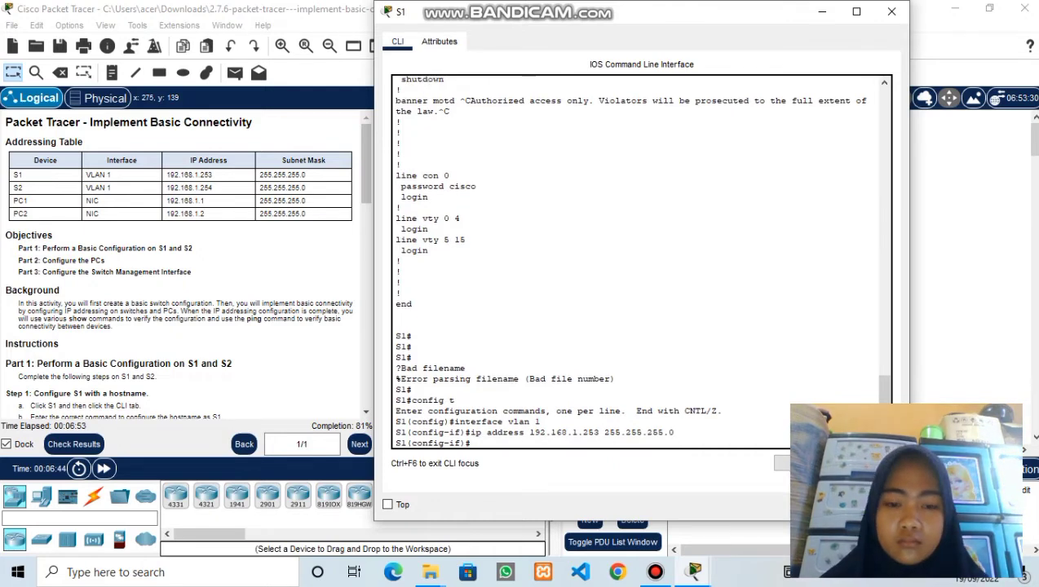
pyautogui.write('no')
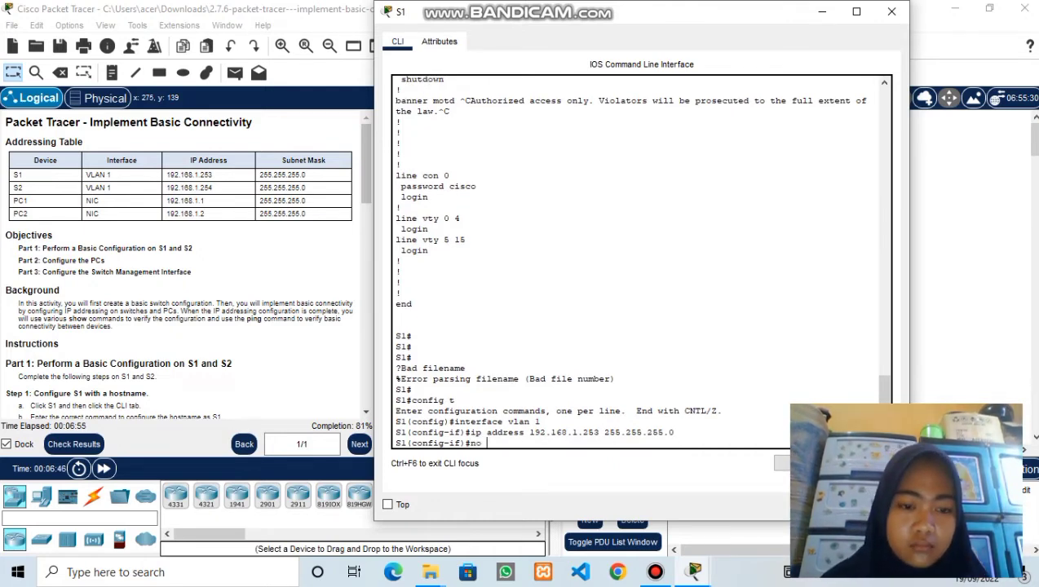
pyautogui.scroll(-10, 179, 269)
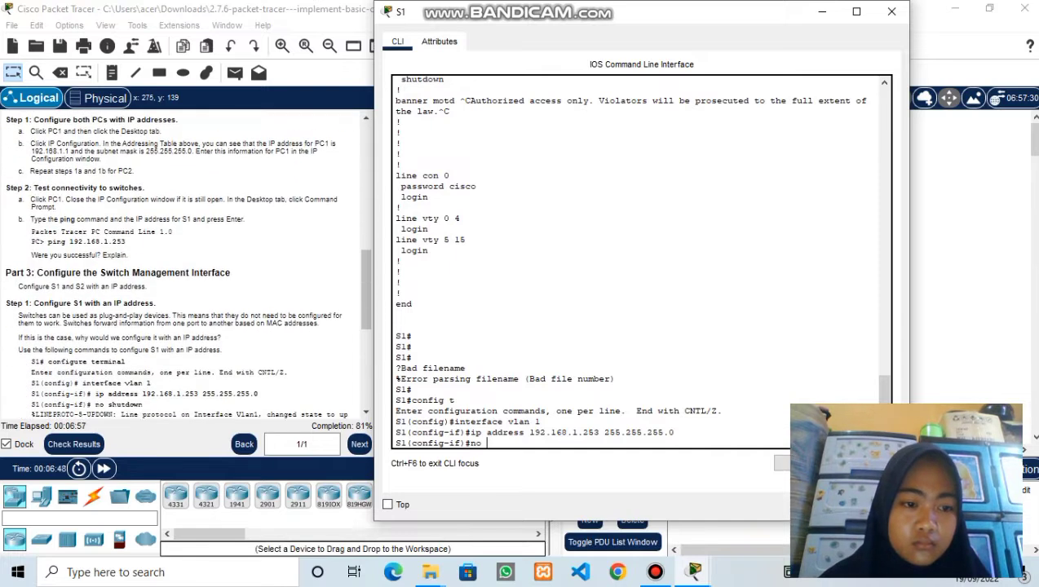
pyautogui.scroll(-1, 179, 269)
pyautogui.write('s')
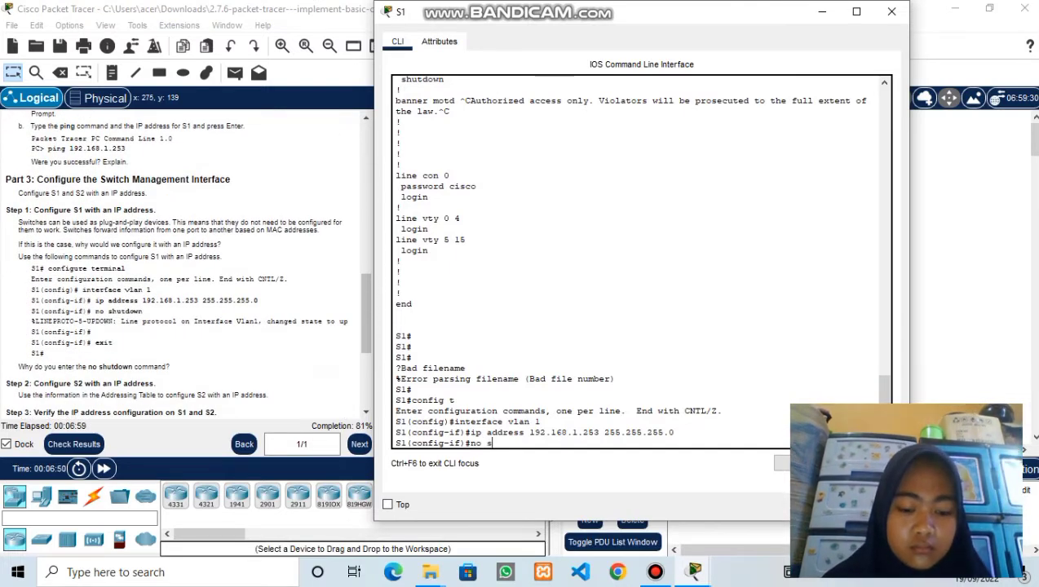
pyautogui.write('hutdown')
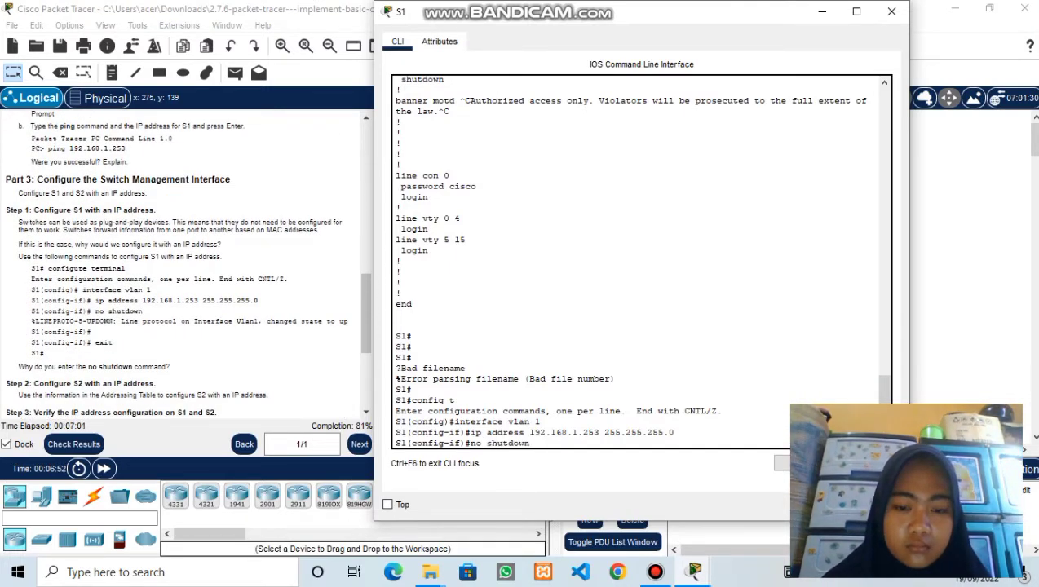
pyautogui.press('Return')
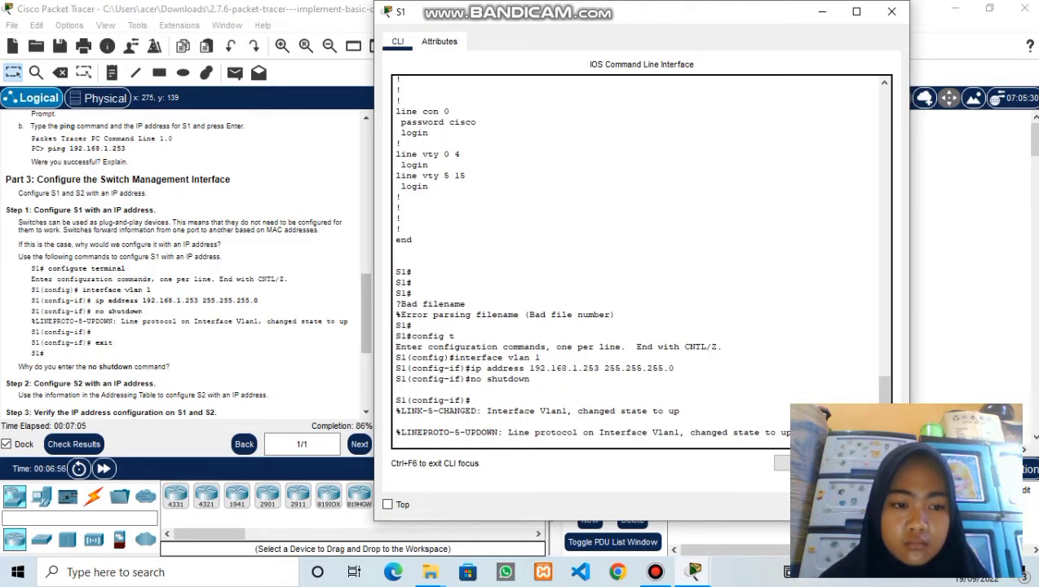
# - Exit to S1's privileged prompt and save with copy running-config startup-config, accepting the default filename
pyautogui.press('Return')
pyautogui.write('exit')
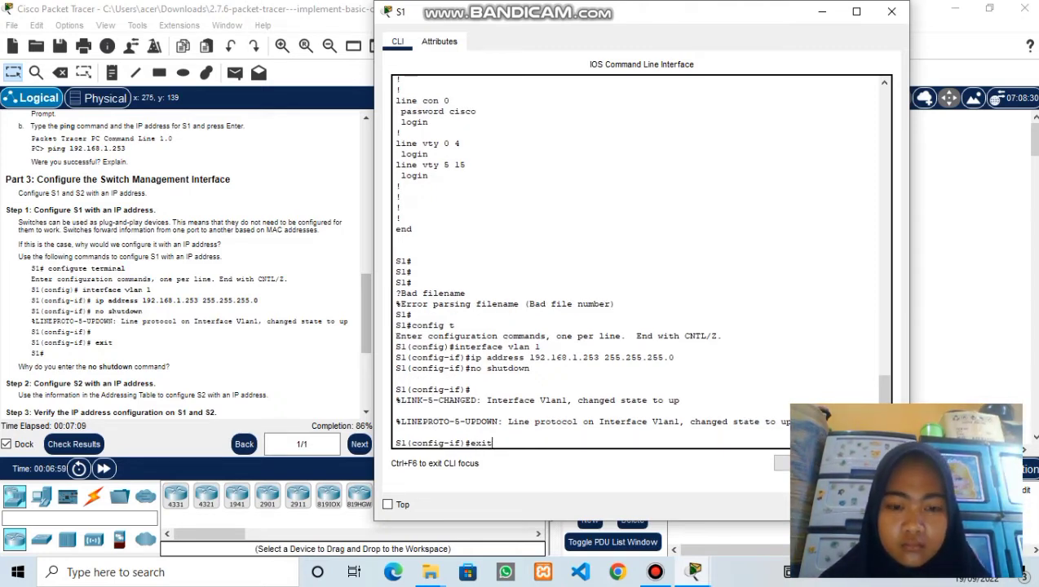
pyautogui.press('Return')
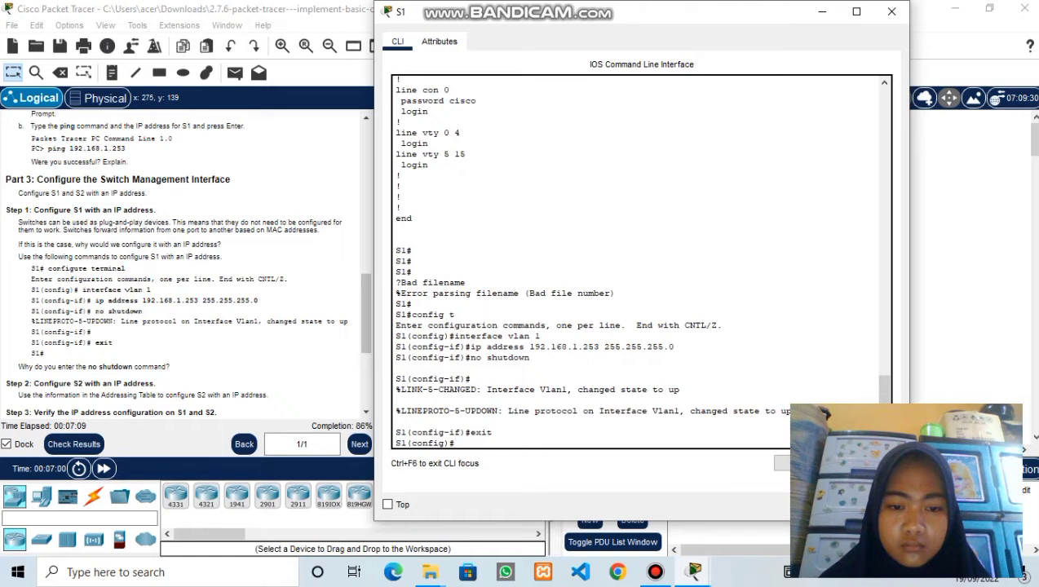
pyautogui.write('ex')
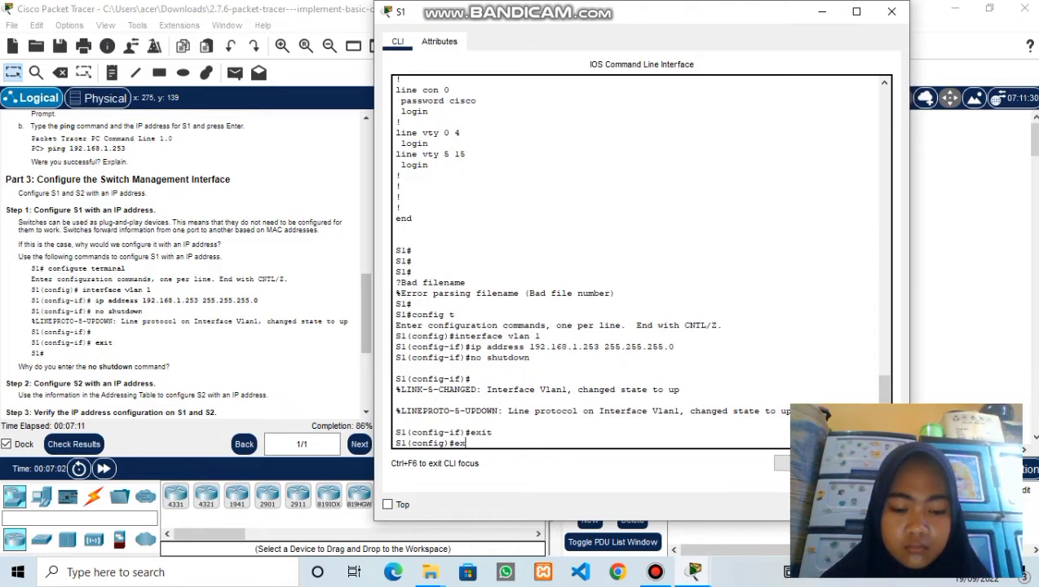
pyautogui.write('it')
pyautogui.press('Return')
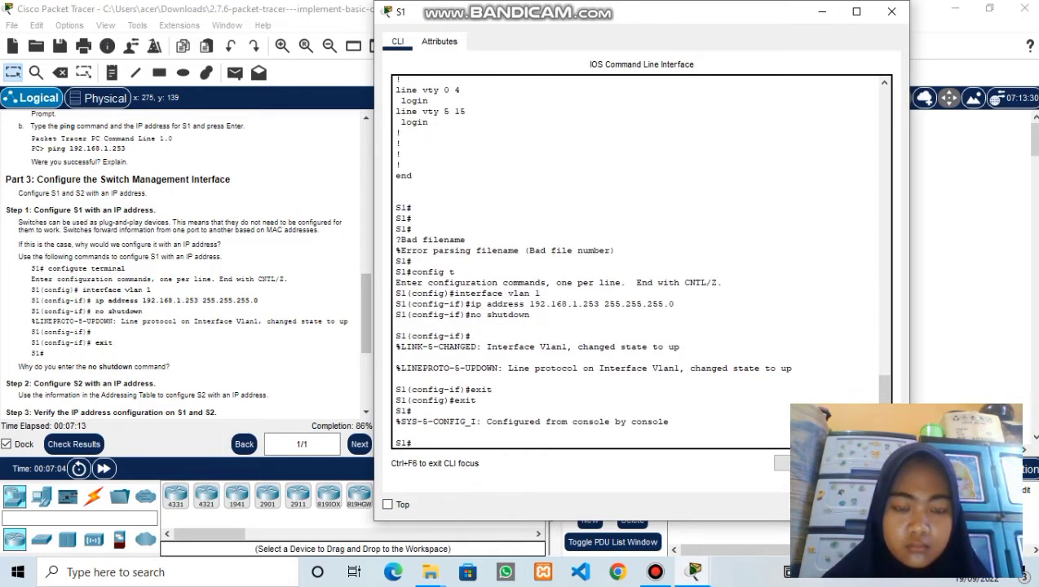
pyautogui.write('copy r')
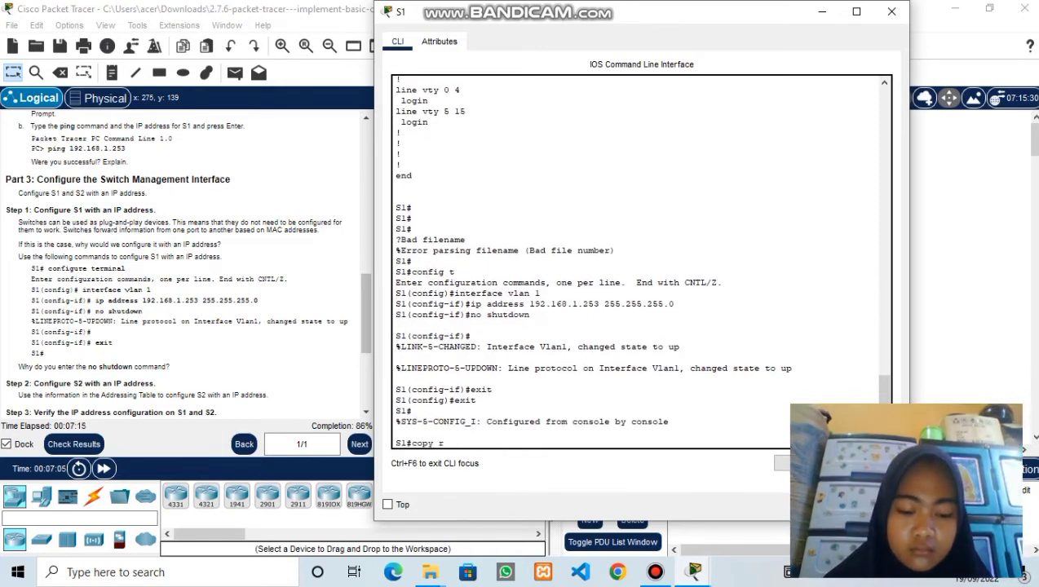
pyautogui.write('unning-c')
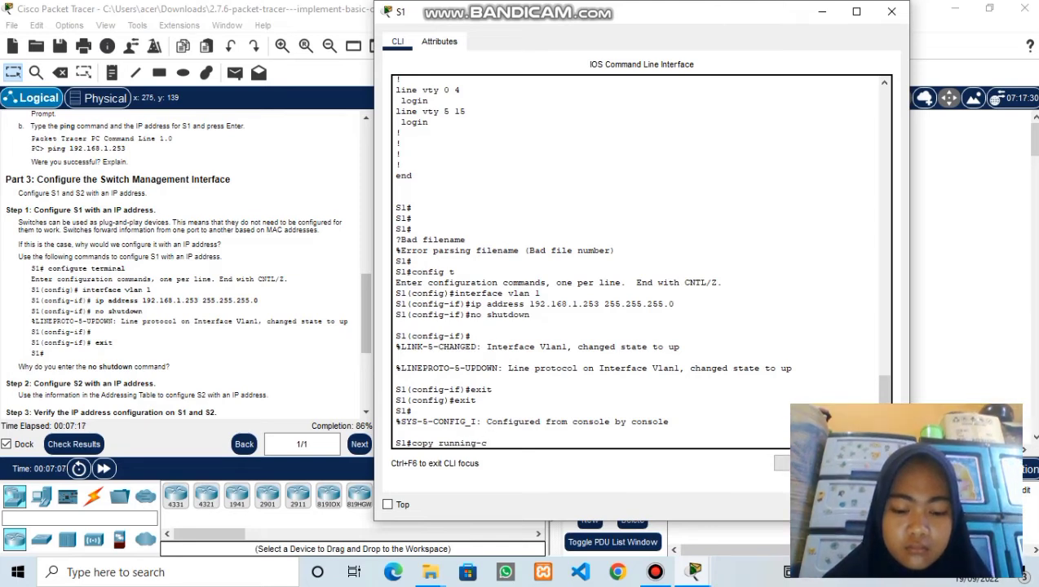
pyautogui.write('onfig st')
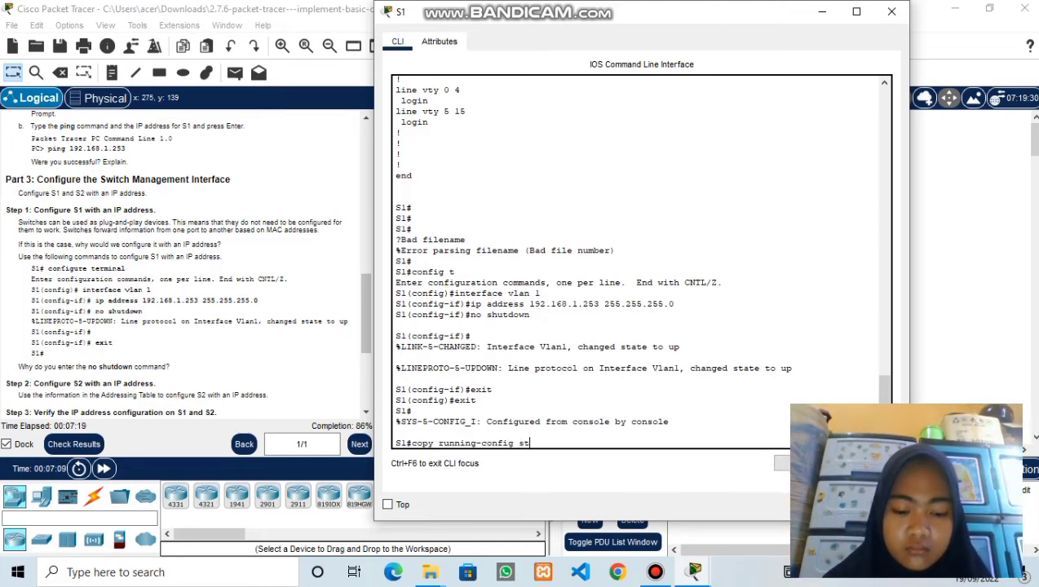
pyautogui.write('artup-config')
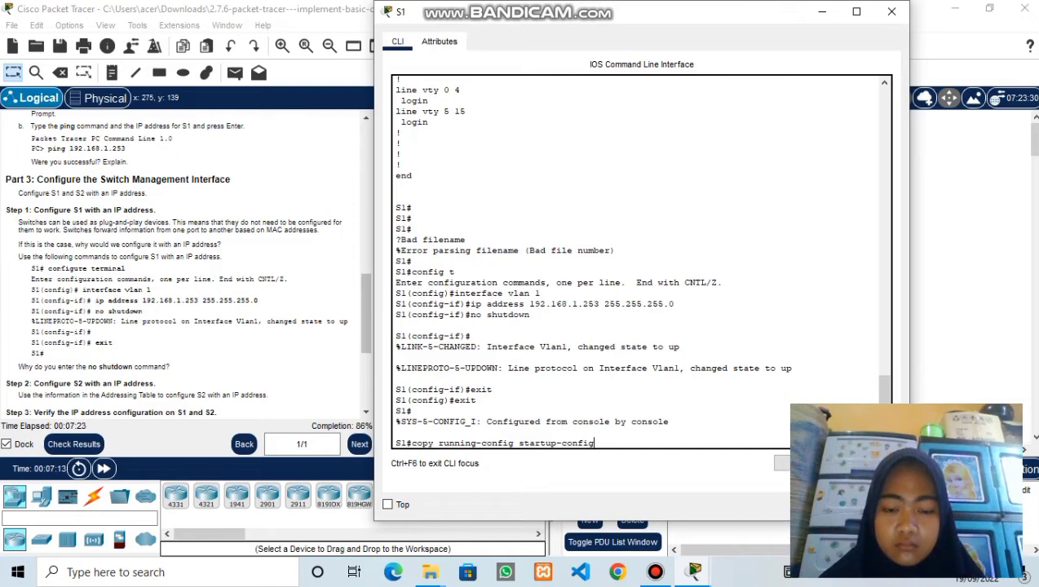
pyautogui.press('Return')
pyautogui.press('Return')
pyautogui.press('Return')
# - Review S1's running configuration with show run and try show int brief
pyautogui.write('s')
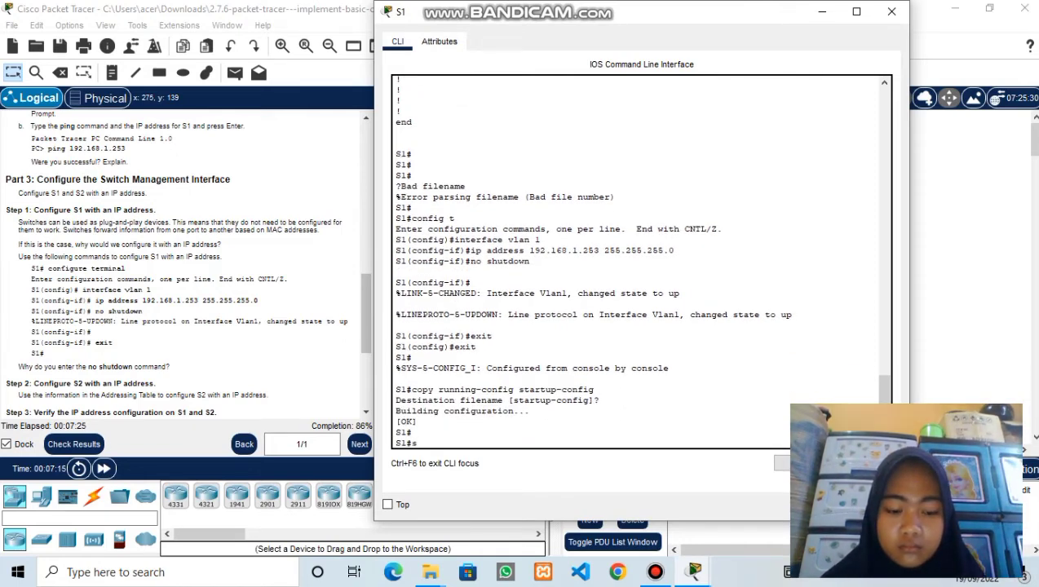
pyautogui.write('how run')
pyautogui.press('Return')
pyautogui.press('Return')
pyautogui.press('Return')
pyautogui.press('Return')
pyautogui.press('Return')
pyautogui.press('Return')
pyautogui.press('Return')
pyautogui.press('Return')
pyautogui.press('Return')
pyautogui.press('Return')
pyautogui.press('Return')
pyautogui.press('Return')
pyautogui.press('Return')
pyautogui.press('Return')
pyautogui.press('Return')
pyautogui.press('Return')
pyautogui.press('Return')
pyautogui.press('Return')
pyautogui.press('Return')
pyautogui.press('Return')
pyautogui.press('Return')
pyautogui.press('Return')
pyautogui.press('Return')
pyautogui.press('Return')
pyautogui.press('Return')
pyautogui.press('Return')
pyautogui.press('Return')
pyautogui.press('Return')
pyautogui.press('Return')
pyautogui.press('Return')
pyautogui.press('Return')
pyautogui.press('Return')
pyautogui.press('Return')
pyautogui.press('Return')
pyautogui.press('Return')
pyautogui.press('Return')
pyautogui.press('Return')
pyautogui.press('Return')
pyautogui.press('Return')
pyautogui.press('Return')
pyautogui.press('Return')
pyautogui.press('Return')
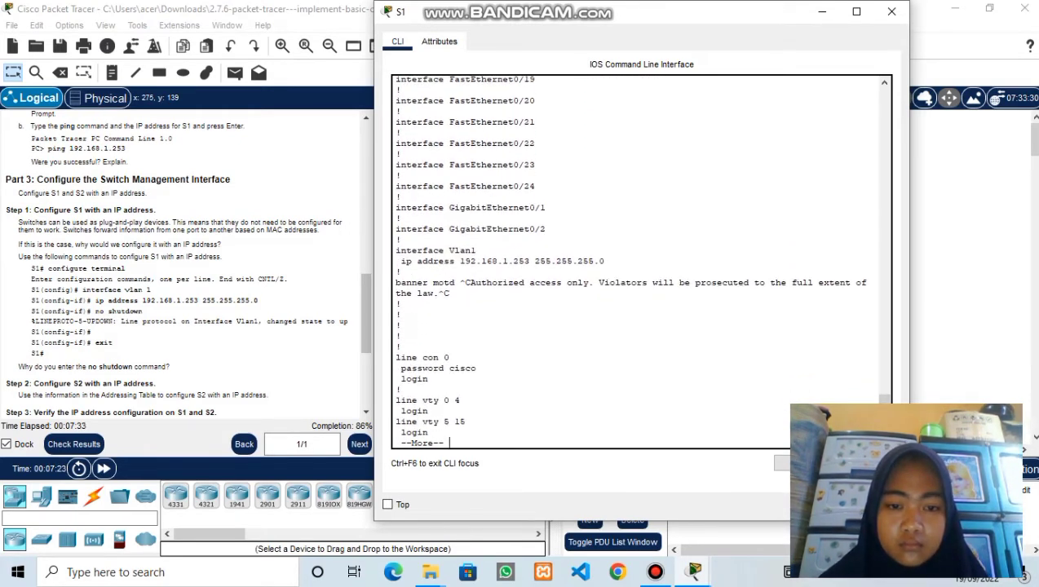
pyautogui.press('Return')
pyautogui.press('Return')
pyautogui.press('Return')
pyautogui.press('Return')
pyautogui.press('Return')
pyautogui.press('Return')
pyautogui.press('Return')
pyautogui.press('Return')
pyautogui.press('Return')
pyautogui.press('Return')
pyautogui.press('Return')
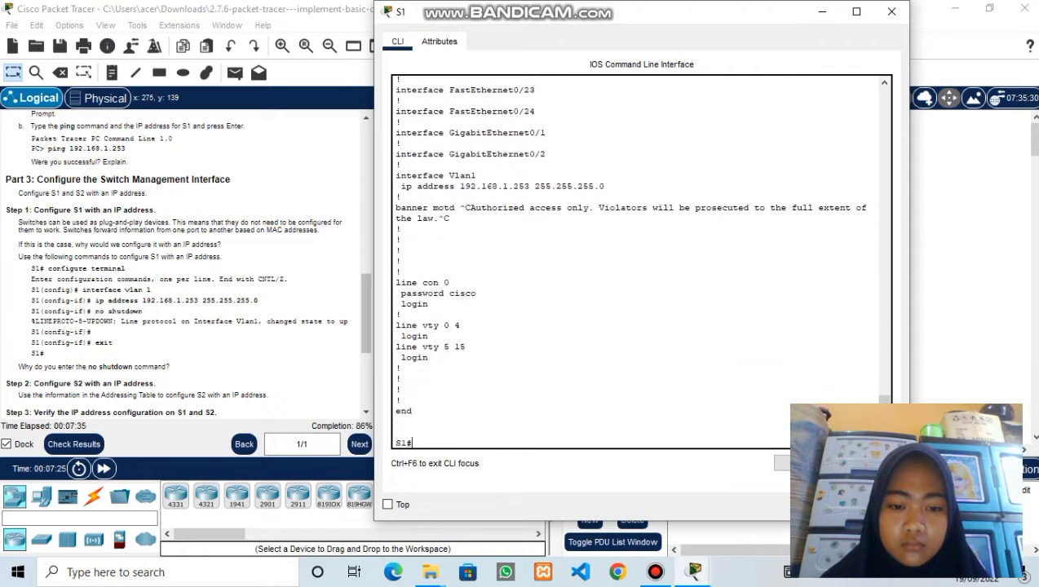
pyautogui.write('show int')
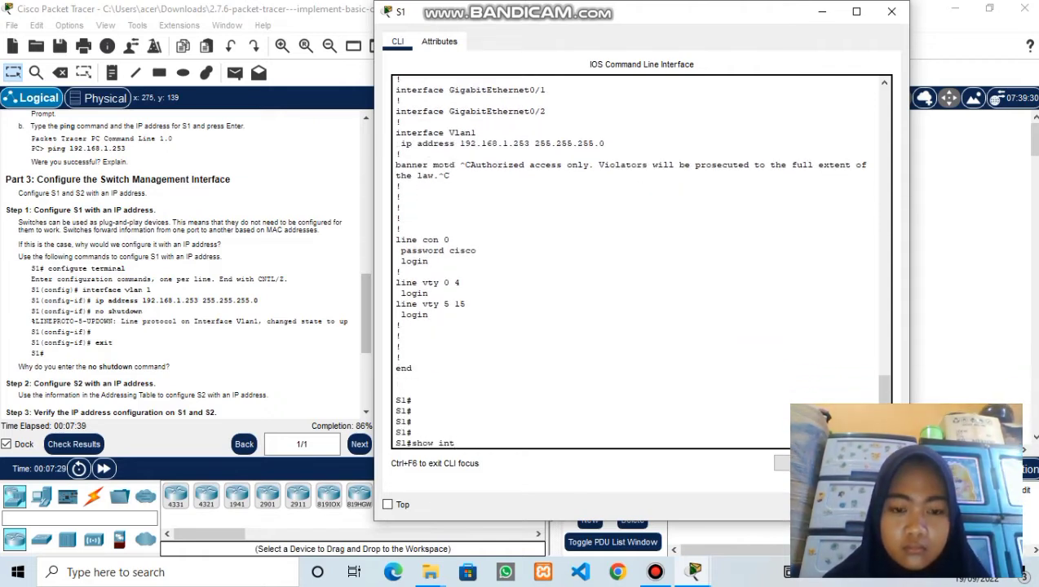
pyautogui.write(' brief')
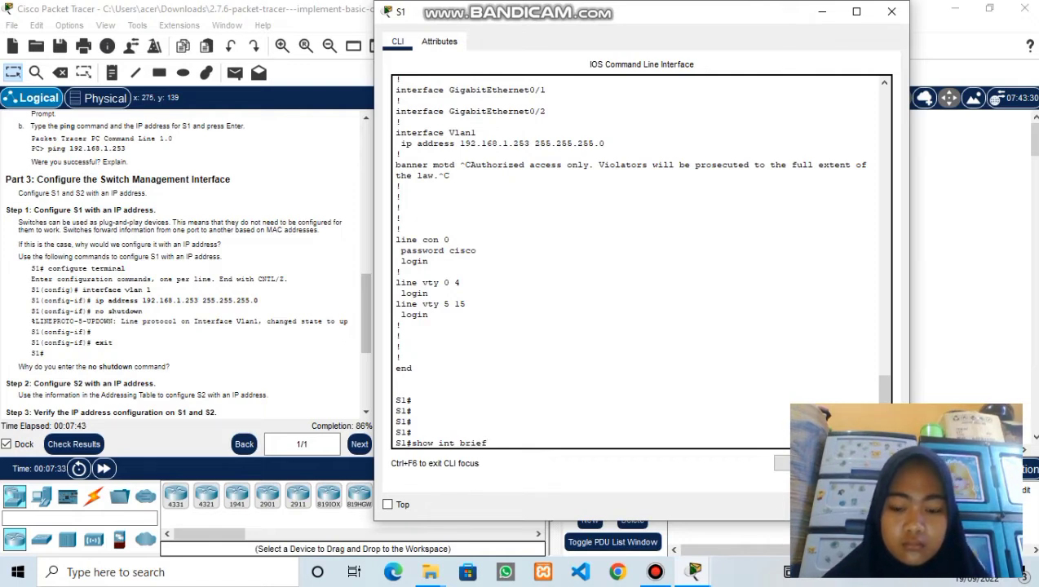
pyautogui.press('Return')
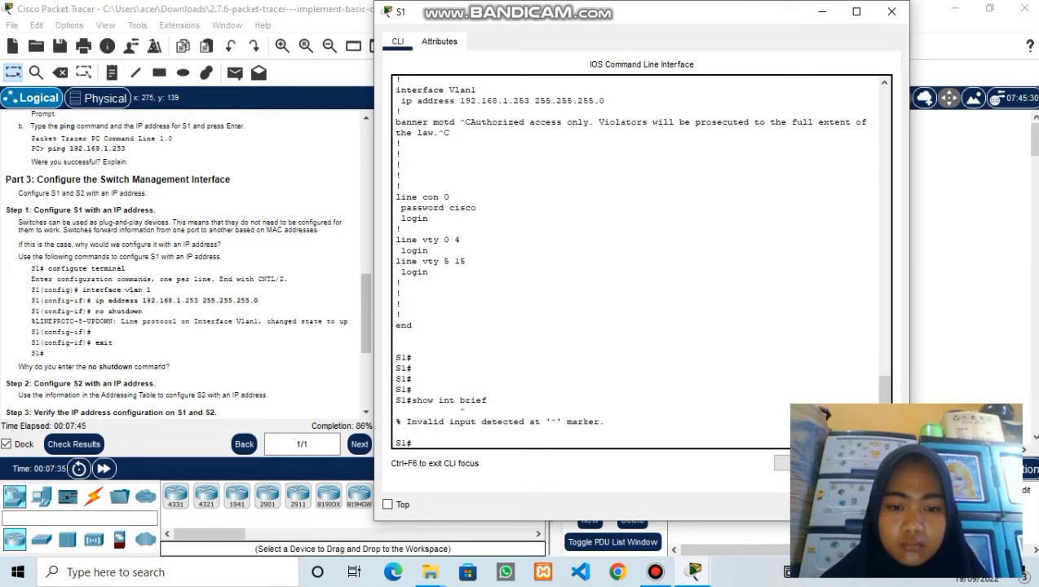
# - Confirm with show ip int brief that Vlan1 is 192.168.1.253 up/up, then close S1's CLI
pyautogui.press('Up')
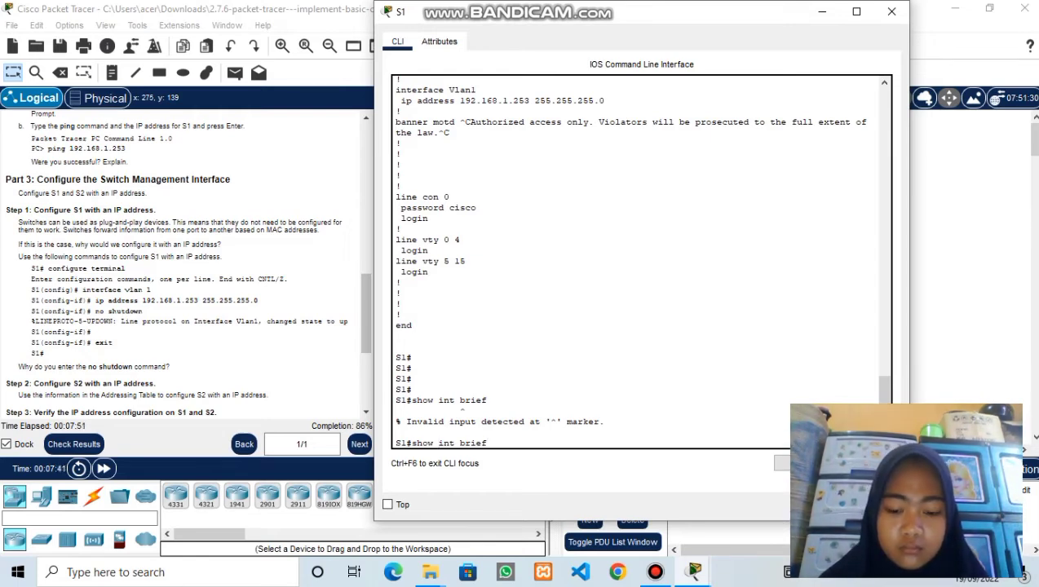
pyautogui.press('Left')
pyautogui.press('Left')
pyautogui.press('Left')
pyautogui.press('Left')
pyautogui.press('Left')
pyautogui.press('Left')
pyautogui.press('Left')
pyautogui.press('Left')
pyautogui.press('Left')
pyautogui.write('ip')
pyautogui.press('Return')
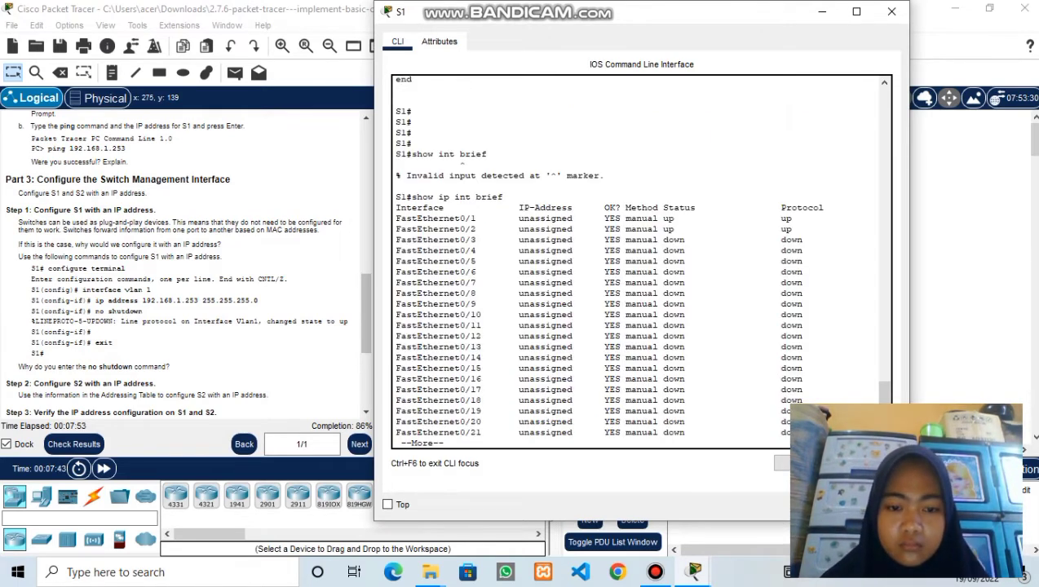
pyautogui.press('Return')
pyautogui.press('Return')
pyautogui.press('Return')
pyautogui.press('Return')
pyautogui.press('Return')
pyautogui.press('Return')
pyautogui.press('Return')
pyautogui.press('Return')
pyautogui.press('Return')
pyautogui.press('Return')
pyautogui.press('Return')
pyautogui.press('Return')
pyautogui.press('Return')
pyautogui.press('Return')
pyautogui.press('Return')
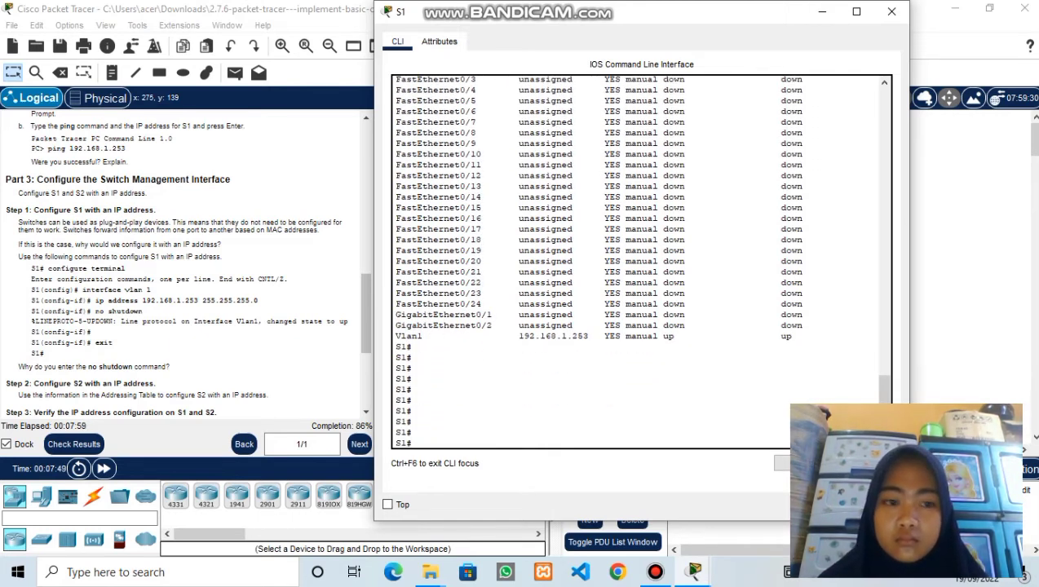
pyautogui.scroll(-2, 188, 269)
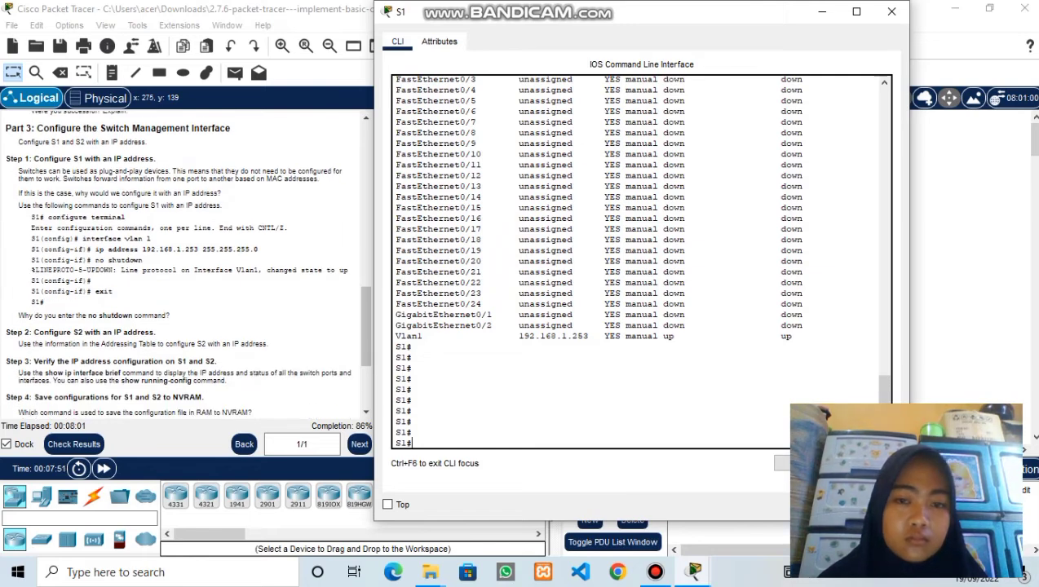
pyautogui.click(891, 11)
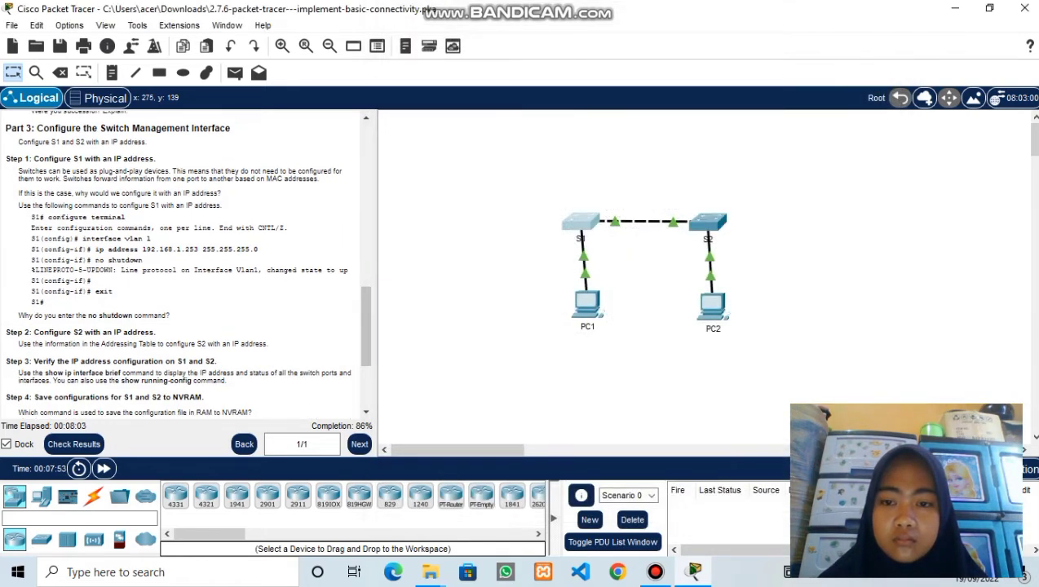
# - Open S2's CLI and enter VLAN 1 interface configuration via config t
pyautogui.click(707, 222)
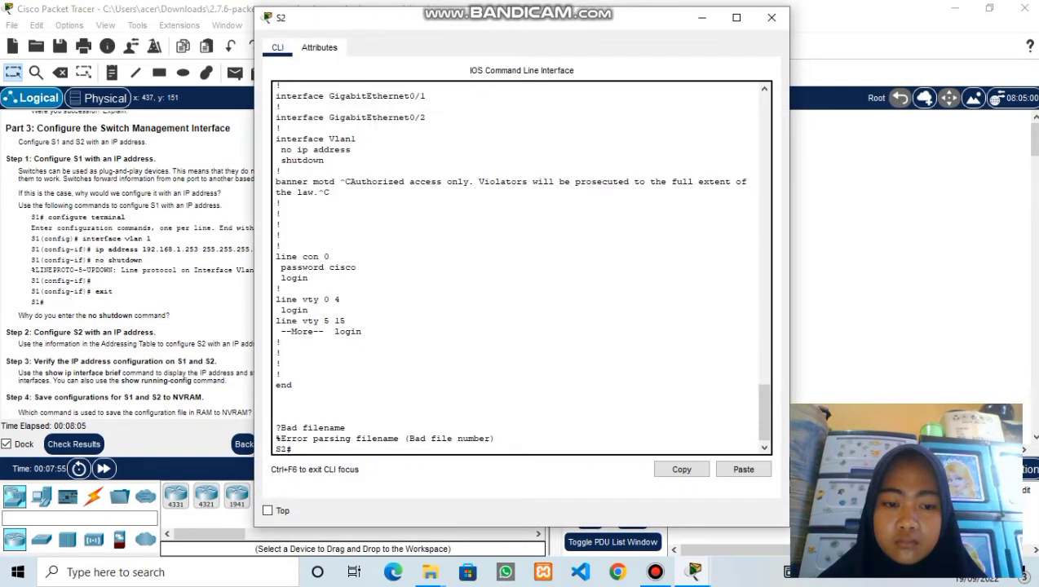
pyautogui.press('Return')
pyautogui.press('Return')
pyautogui.write('config t')
pyautogui.press('Return')
pyautogui.write('interface vla')
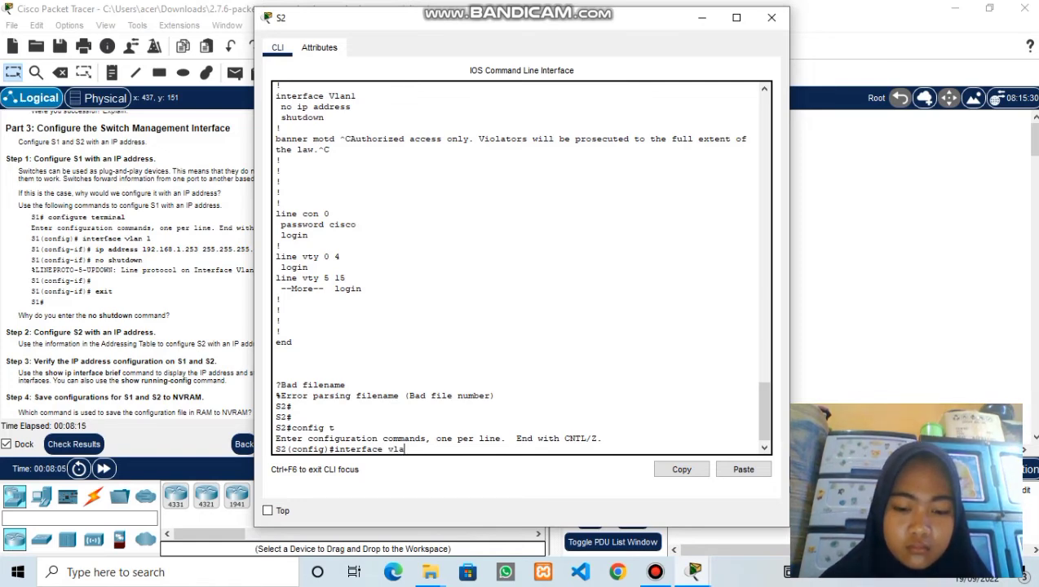
pyautogui.write('n 1')
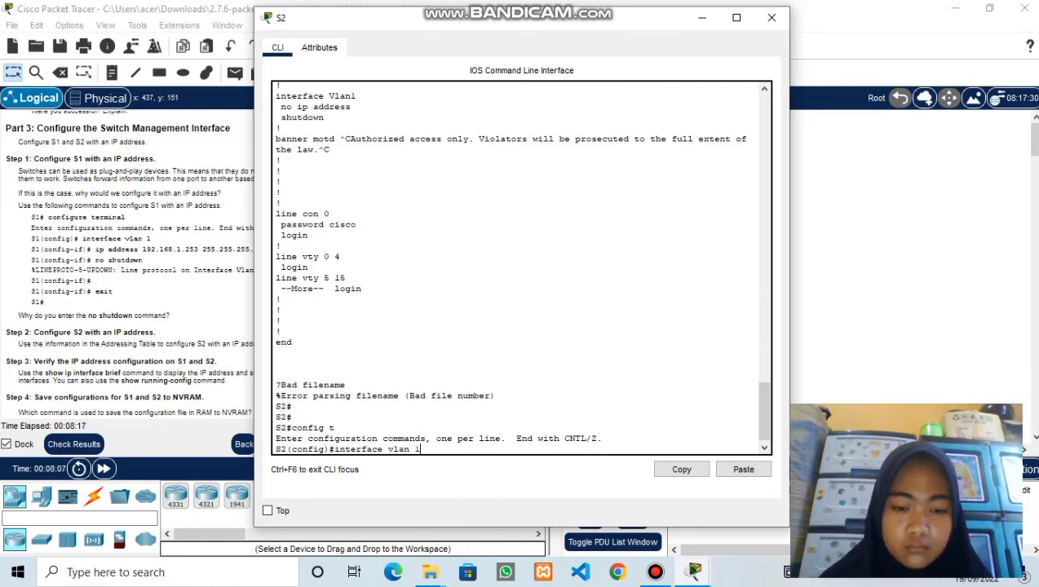
pyautogui.press('Return')
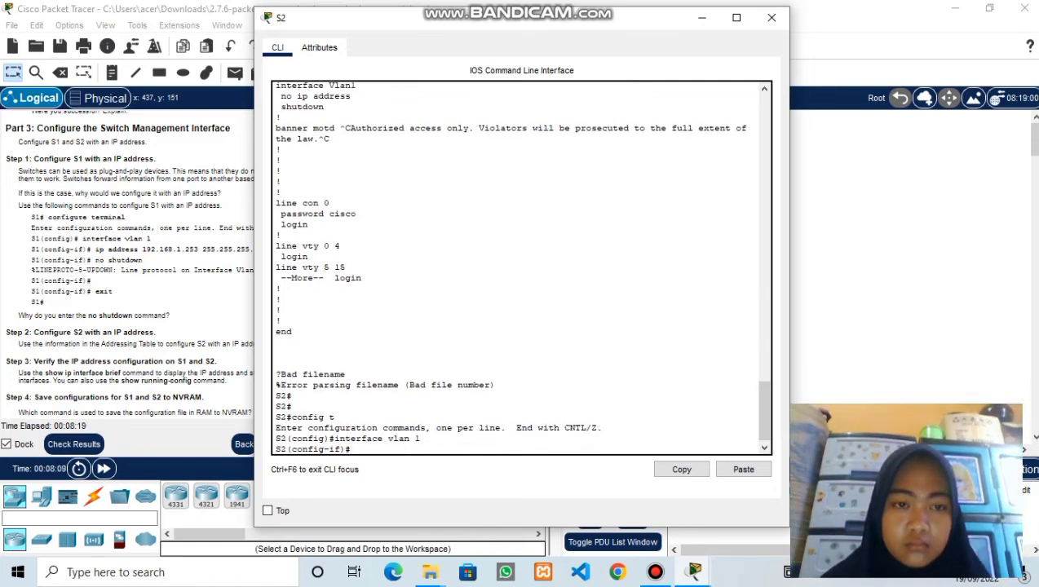
# - Assign S2's VLAN 1 192.168.1.254 255.255.255.0, enable it with no shutdown, and exit
pyautogui.moveTo(330, 22); pyautogui.dragTo(416, 19)
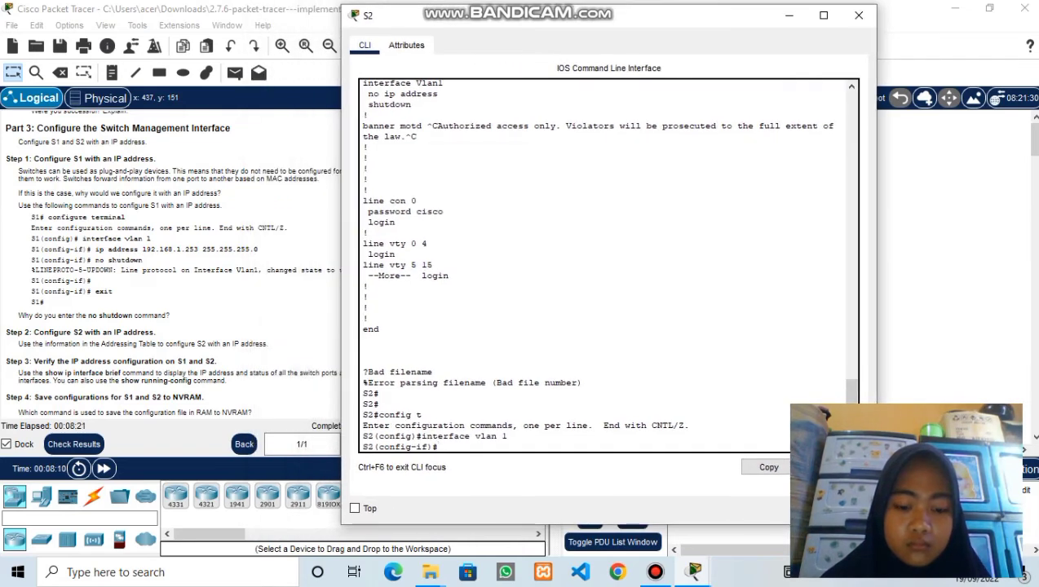
pyautogui.scroll(10, 171, 277)
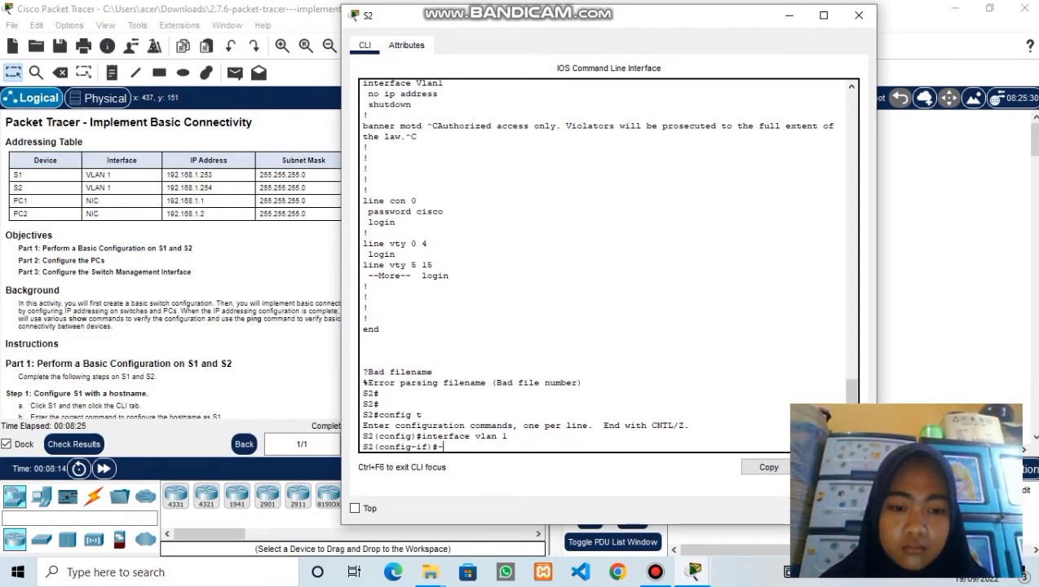
pyautogui.write('ip add')
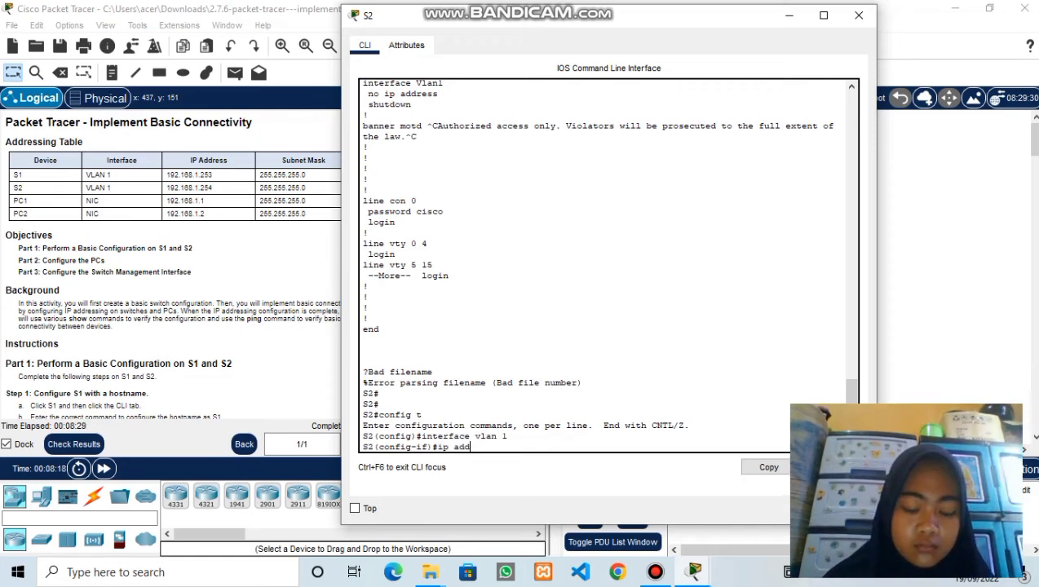
pyautogui.write('ress')
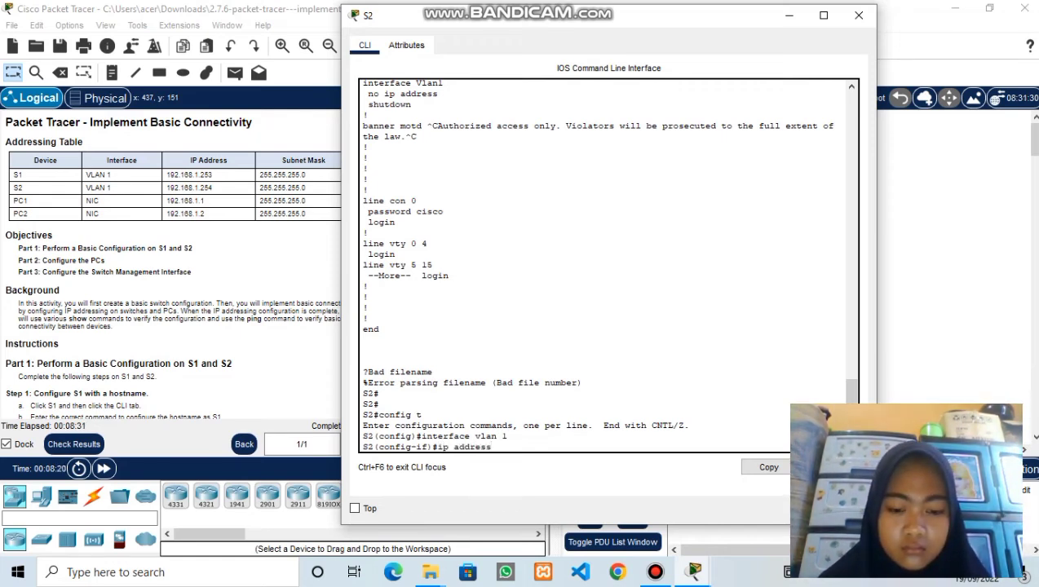
pyautogui.write(' 192')
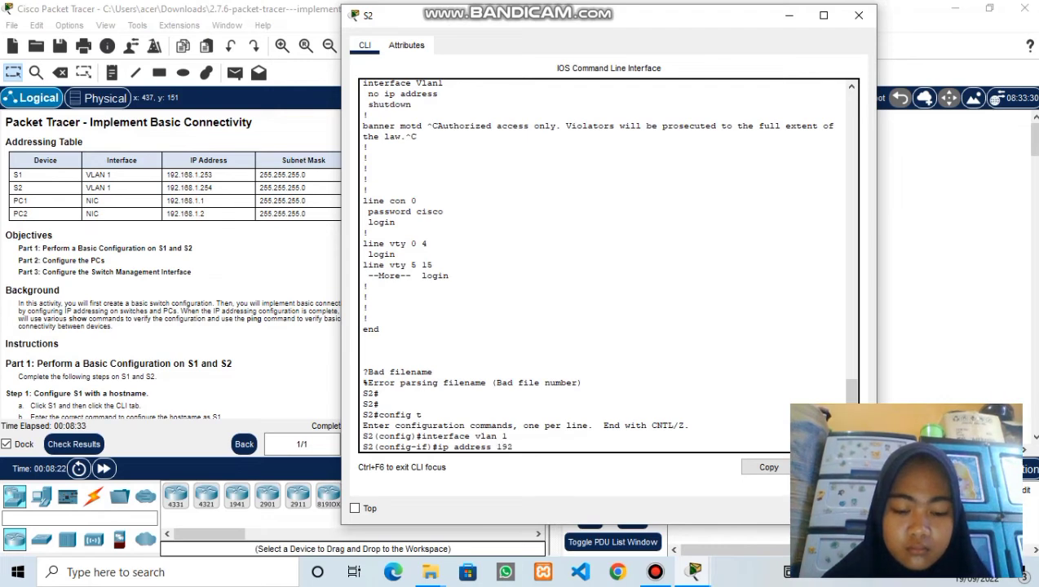
pyautogui.write('.168.')
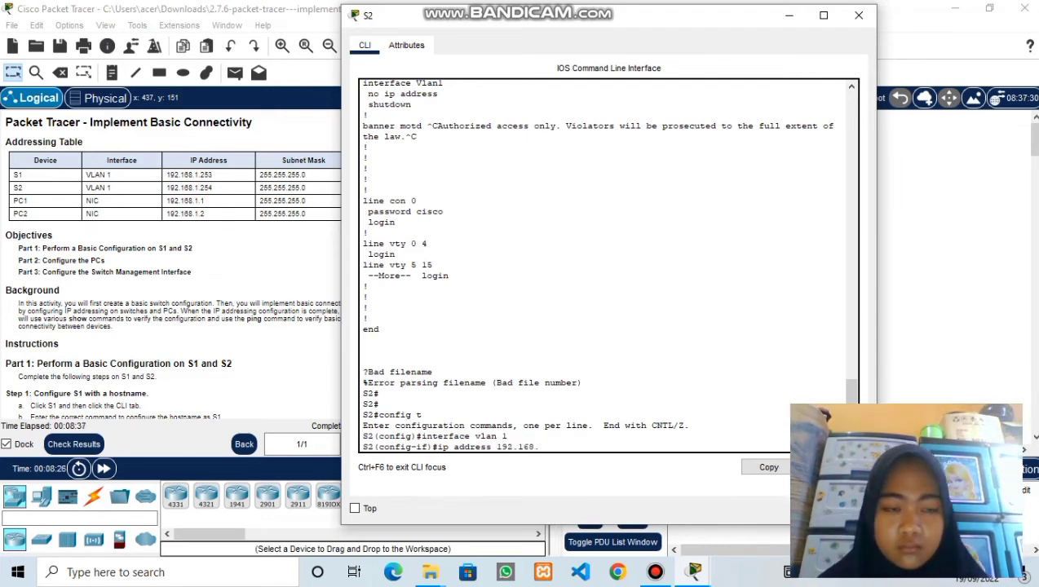
pyautogui.write('1.254')
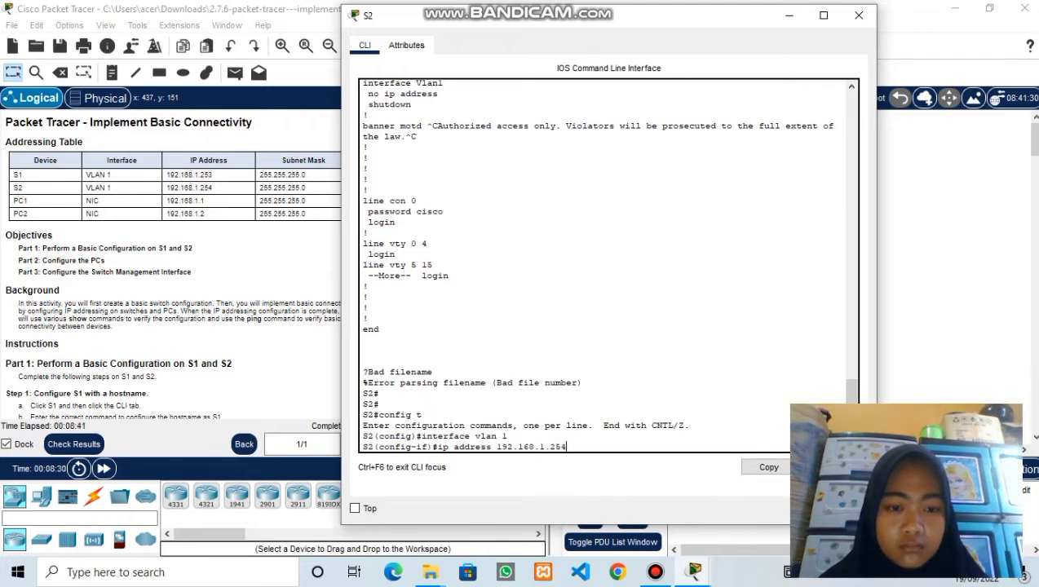
pyautogui.write(' 255')
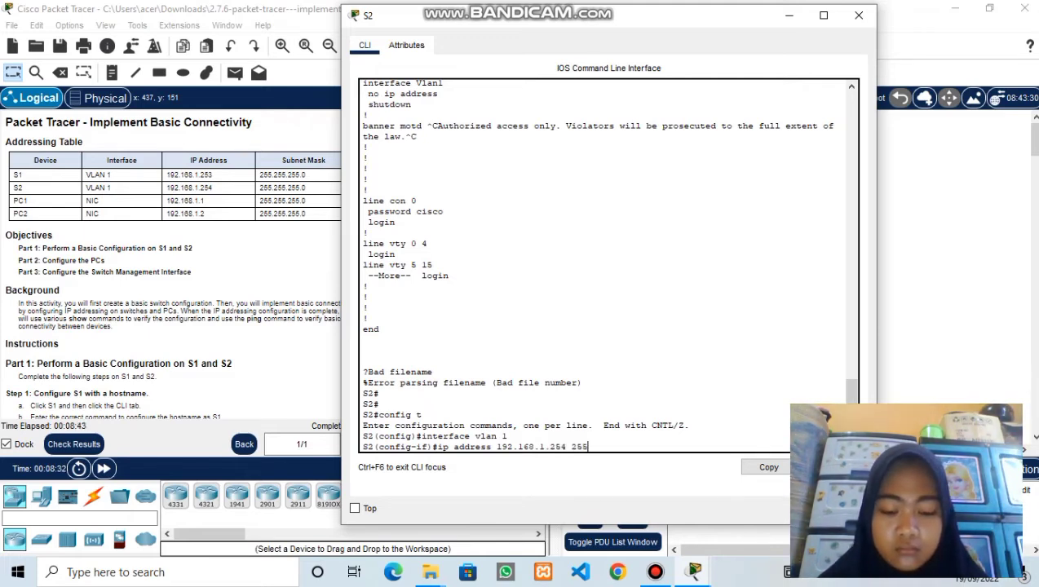
pyautogui.write('.255.255.255')
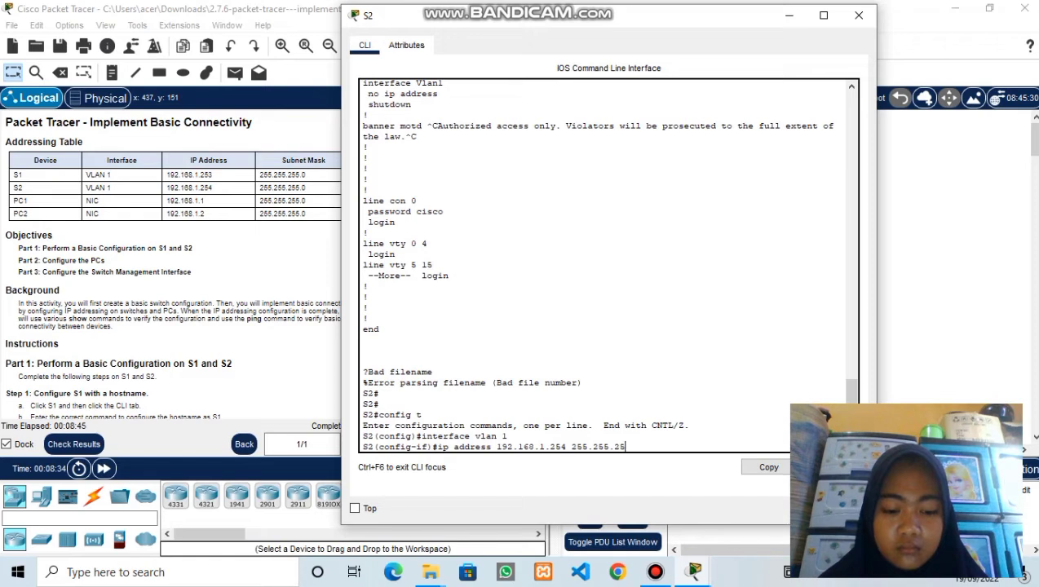
pyautogui.write('.0')
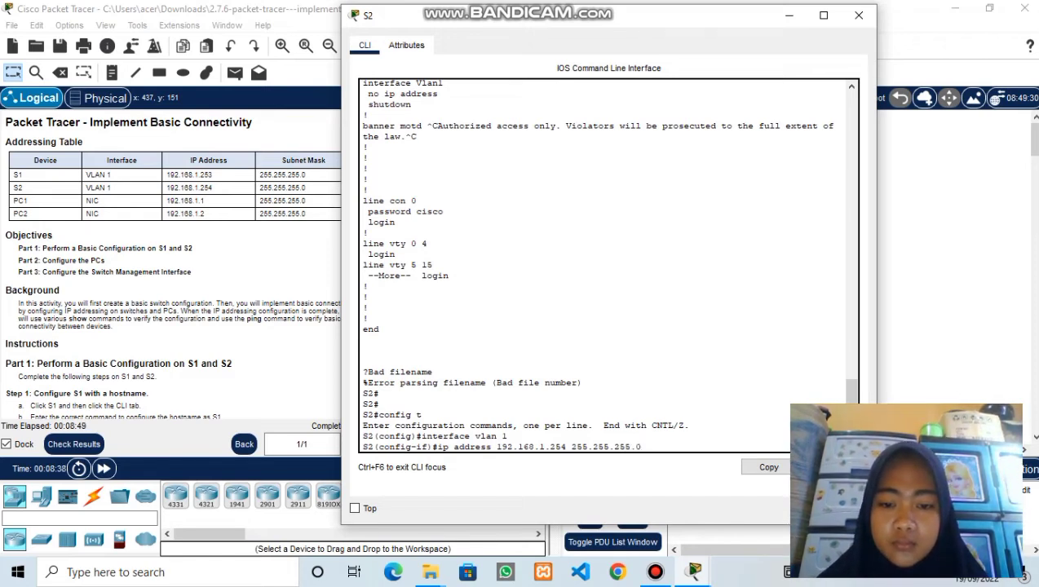
pyautogui.press('Return')
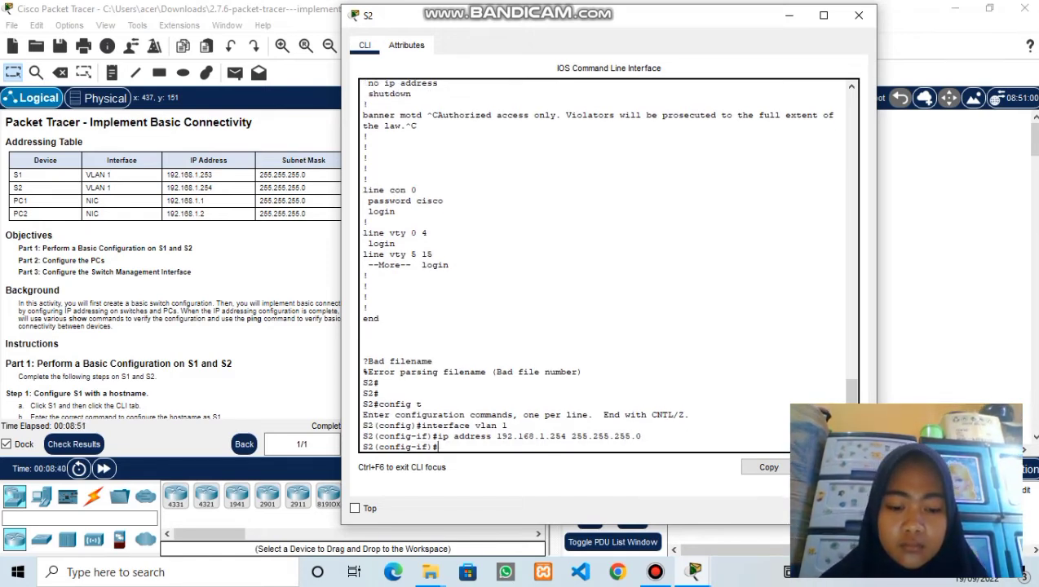
pyautogui.write('no shutd')
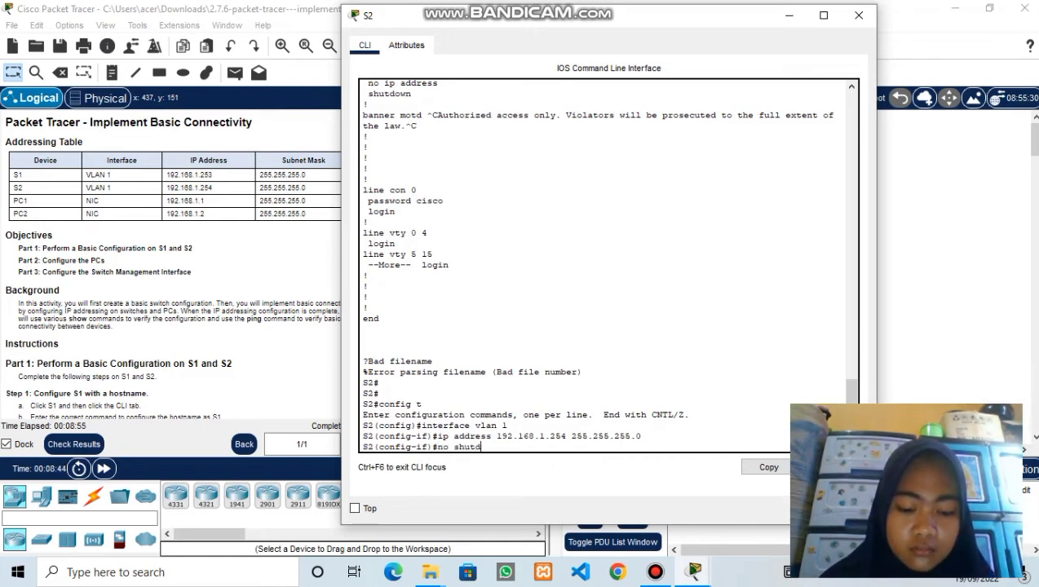
pyautogui.write('own')
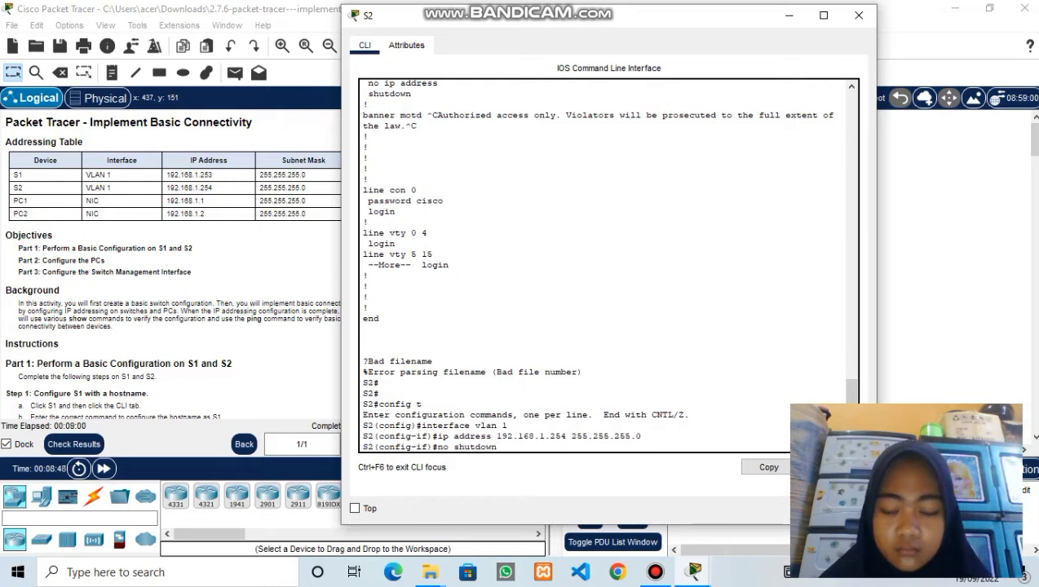
pyautogui.press('Return')
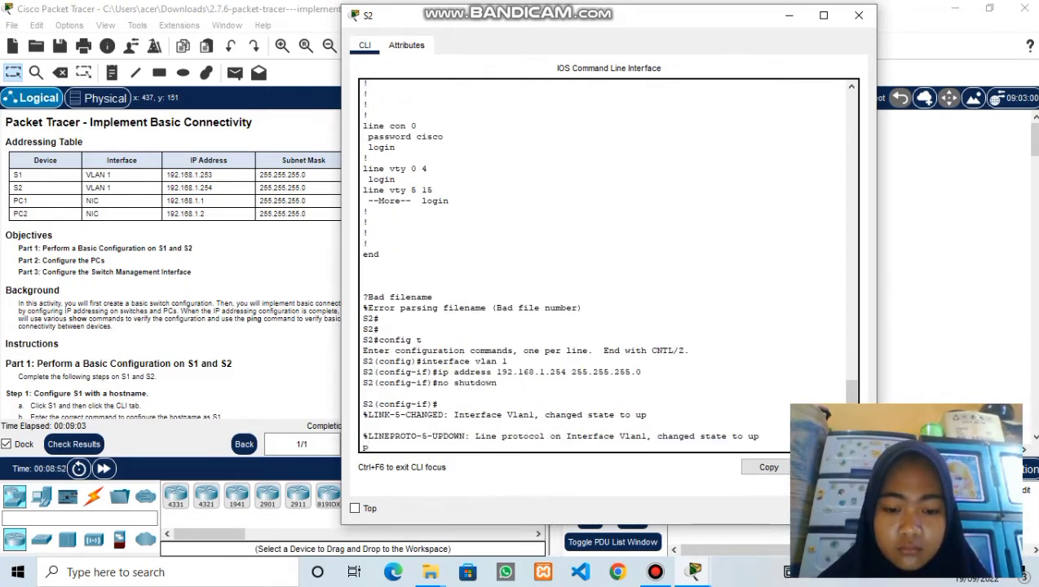
pyautogui.write('p')
pyautogui.press('Return')
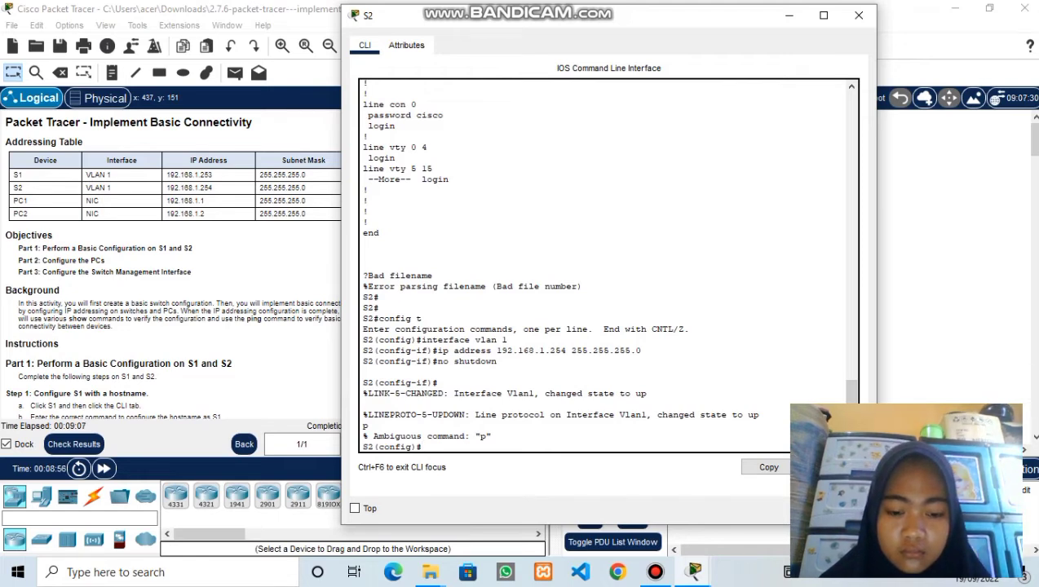
pyautogui.write('exit')
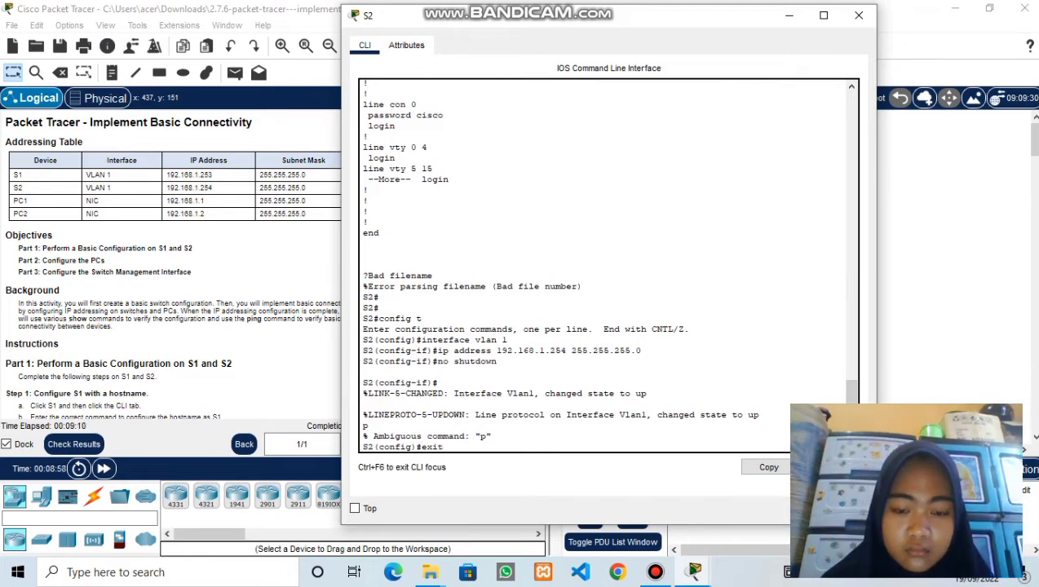
pyautogui.press('Return')
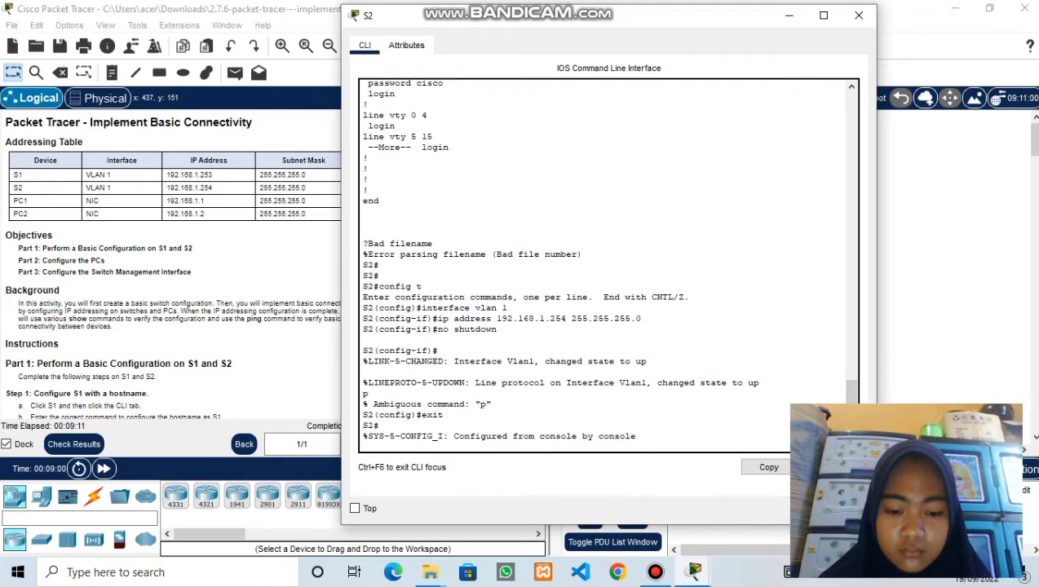
# - Save S2's running config to startup-config with the default filename, then run show run
pyautogui.press('Return')
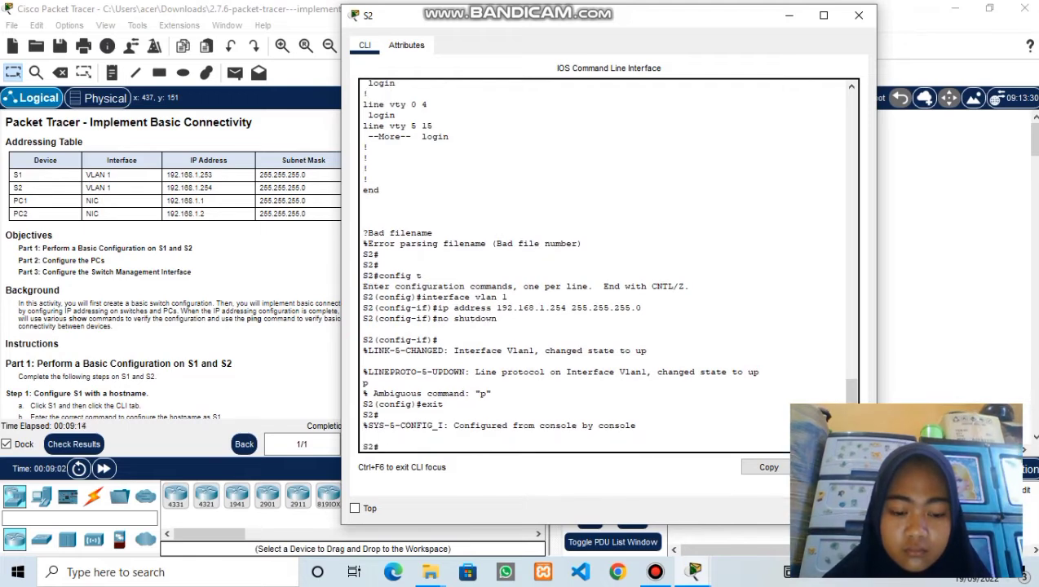
pyautogui.write('copy running-config startup-')
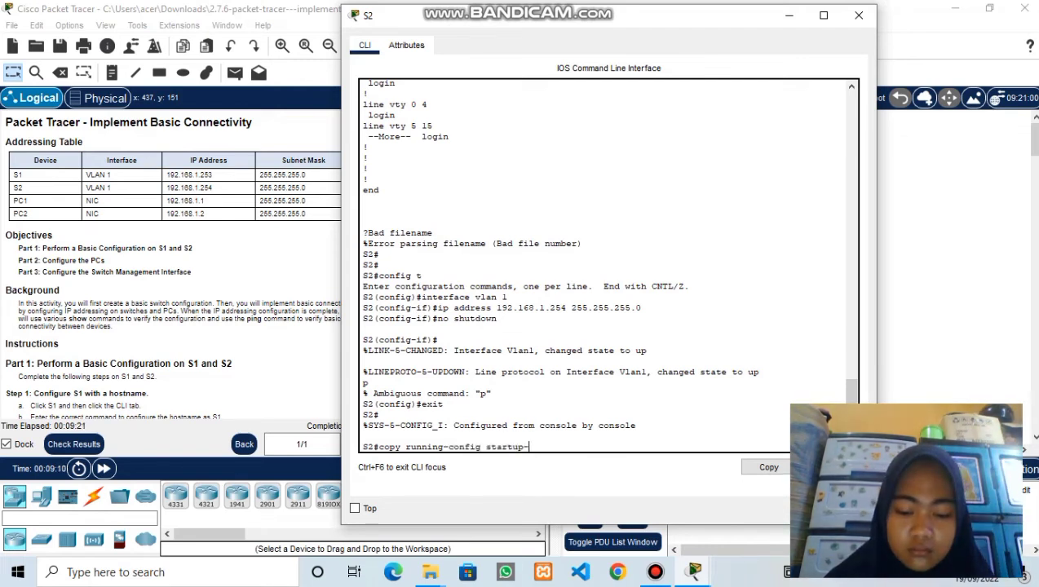
pyautogui.write('config')
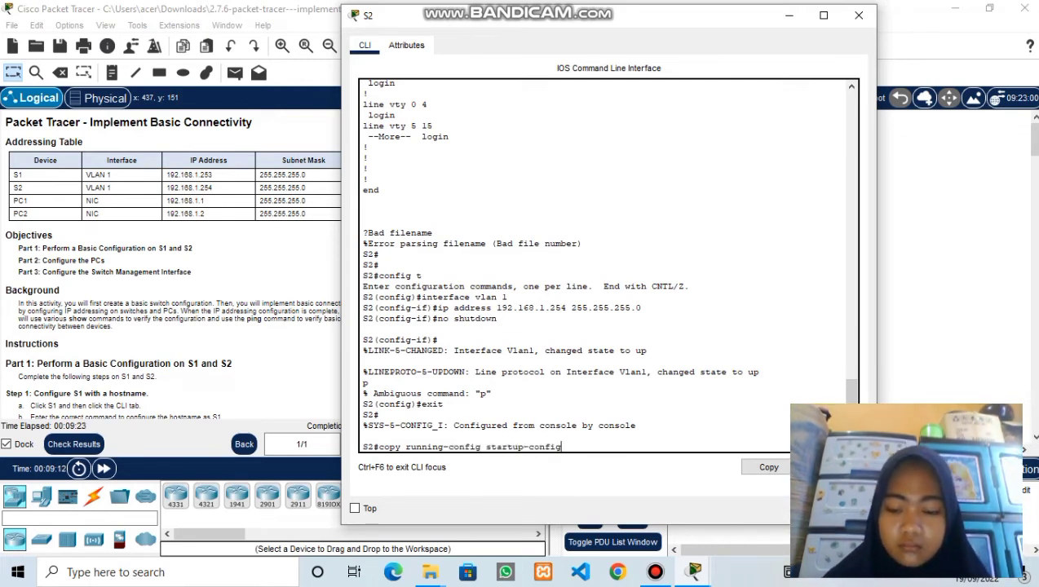
pyautogui.press('Return')
pyautogui.press('Return')
pyautogui.press('Return')
pyautogui.press('Return')
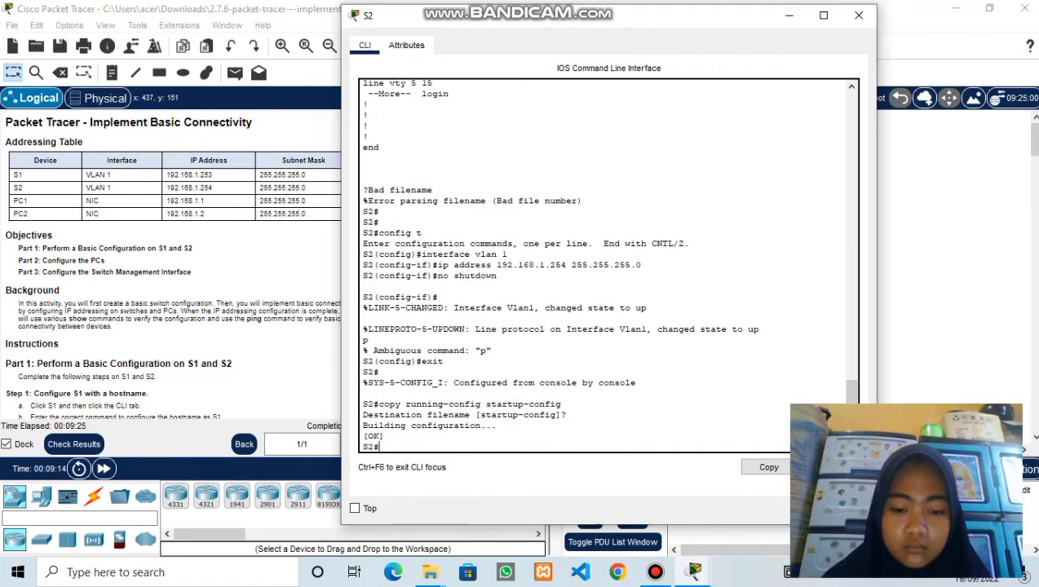
pyautogui.press('Return')
pyautogui.press('Return')
pyautogui.write('sho')
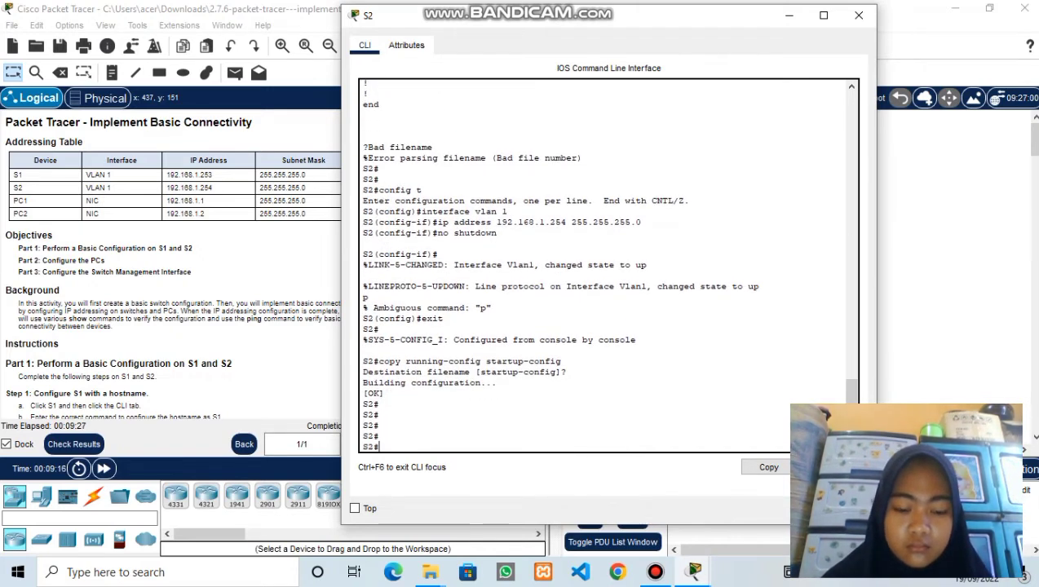
pyautogui.write('w run')
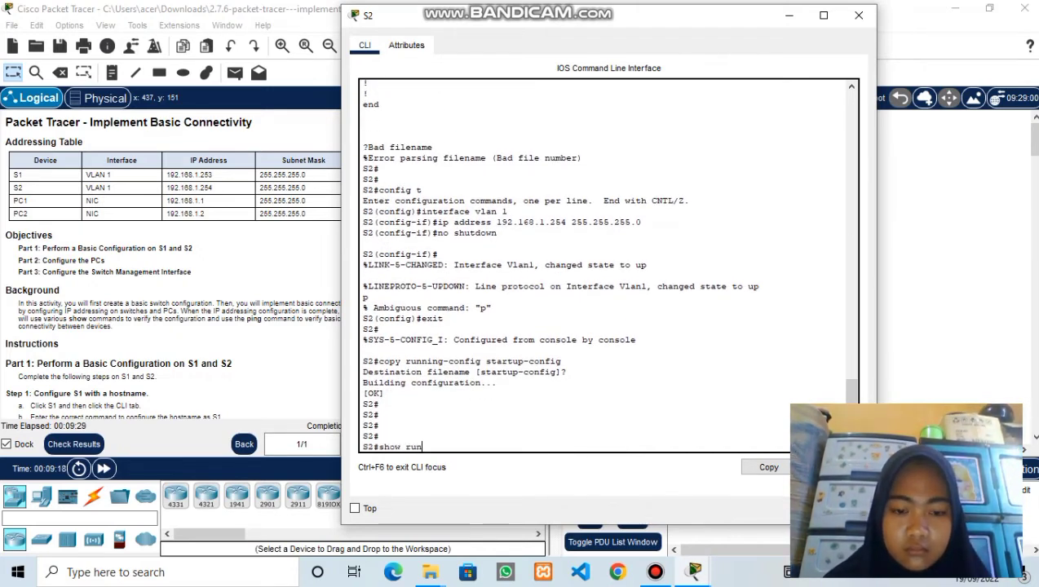
pyautogui.press('Return')
# - Stop the --More-- configuration listing and return to a fresh S2 prompt
pyautogui.press('Return')
pyautogui.press('Return')
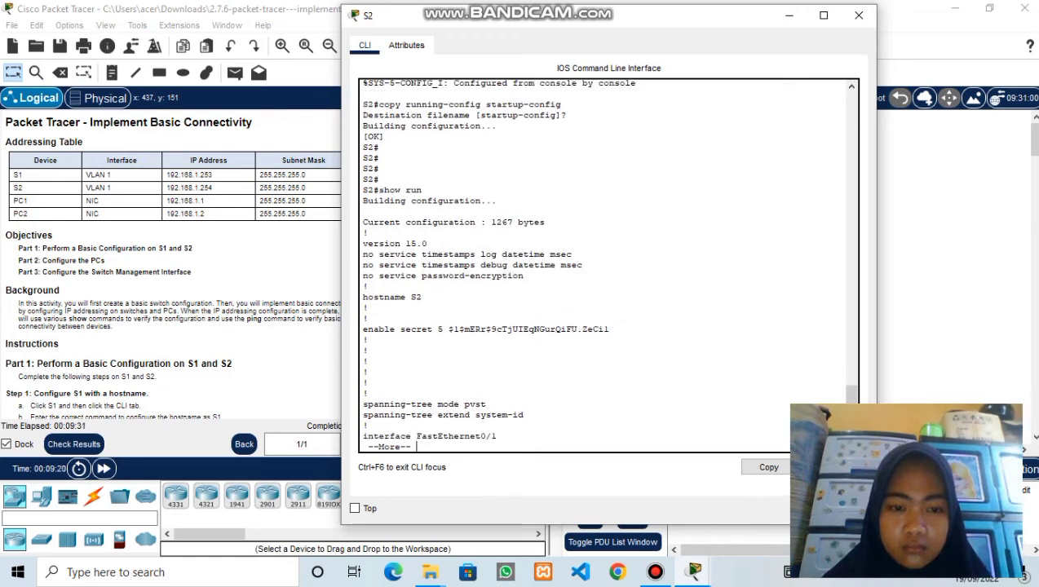
pyautogui.press('Return')
pyautogui.press('0')
pyautogui.press('Return')
pyautogui.write('0')
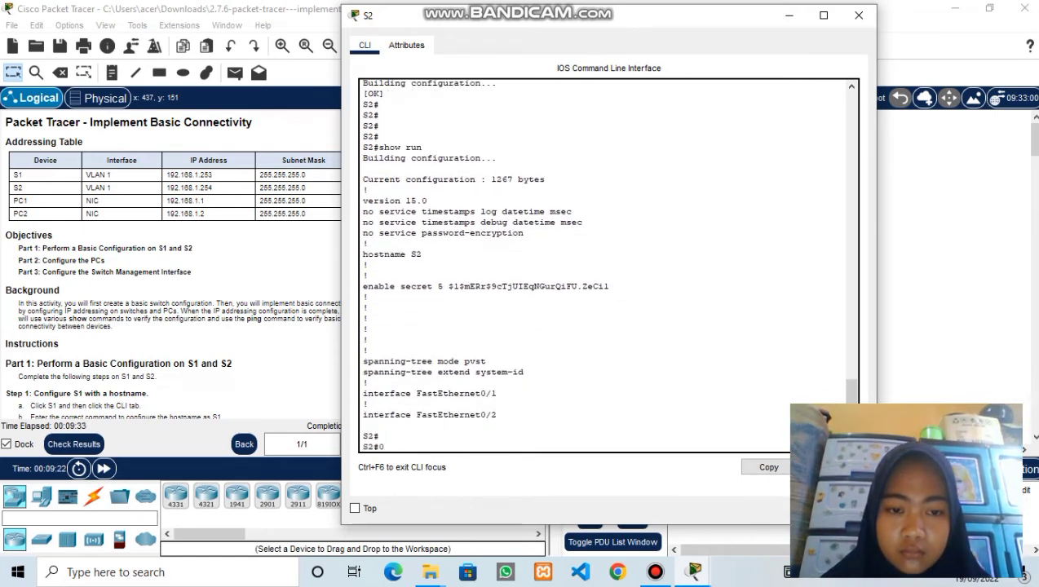
pyautogui.press('Return')
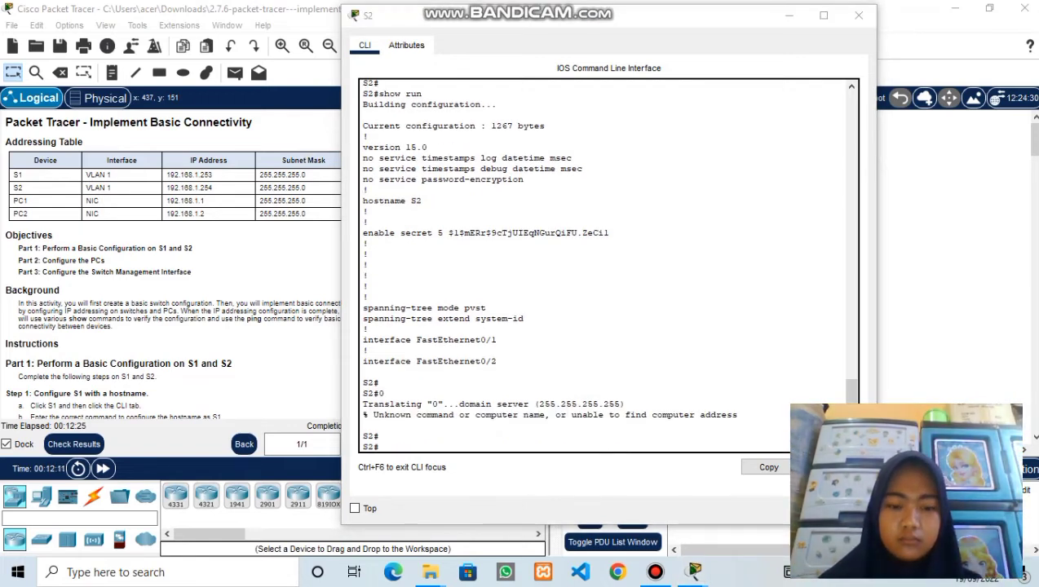
pyautogui.click(380, 436)
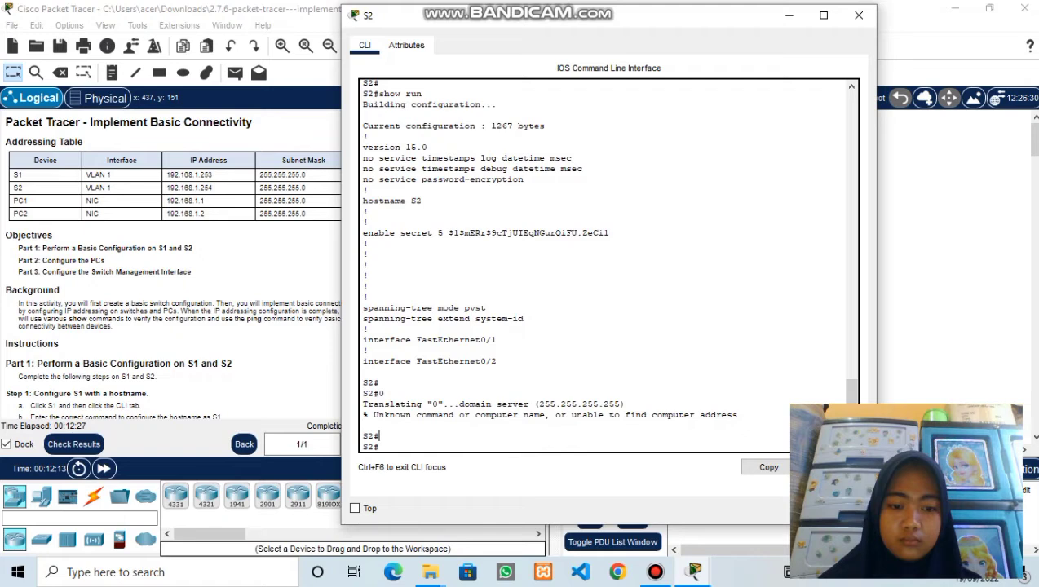
pyautogui.press('Return')
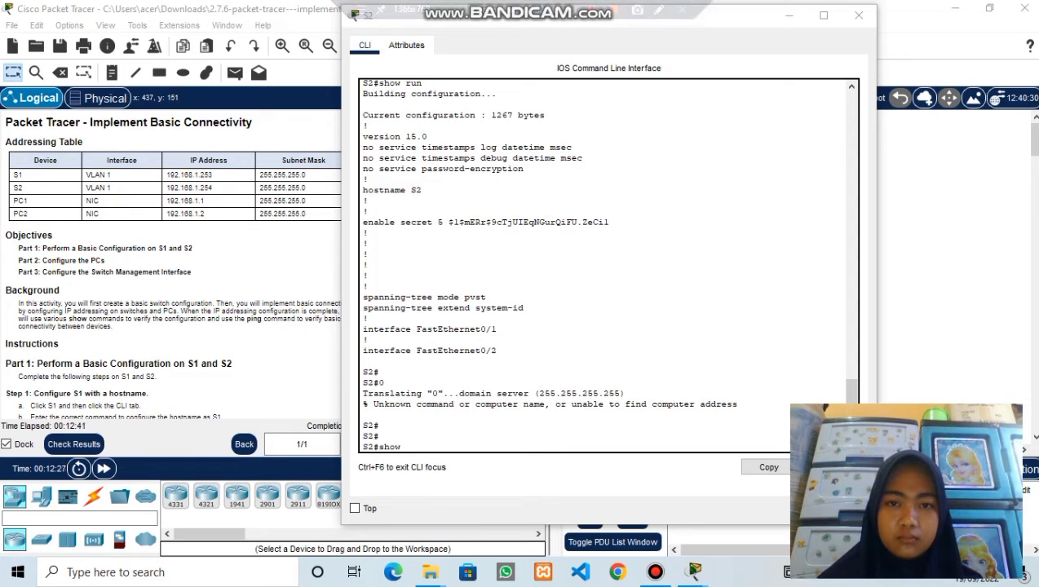
# - Page S2's running configuration to 'end', confirming Vlan1 192.168.1.254 255.255.255.0 and the banner
pyautogui.write('run')
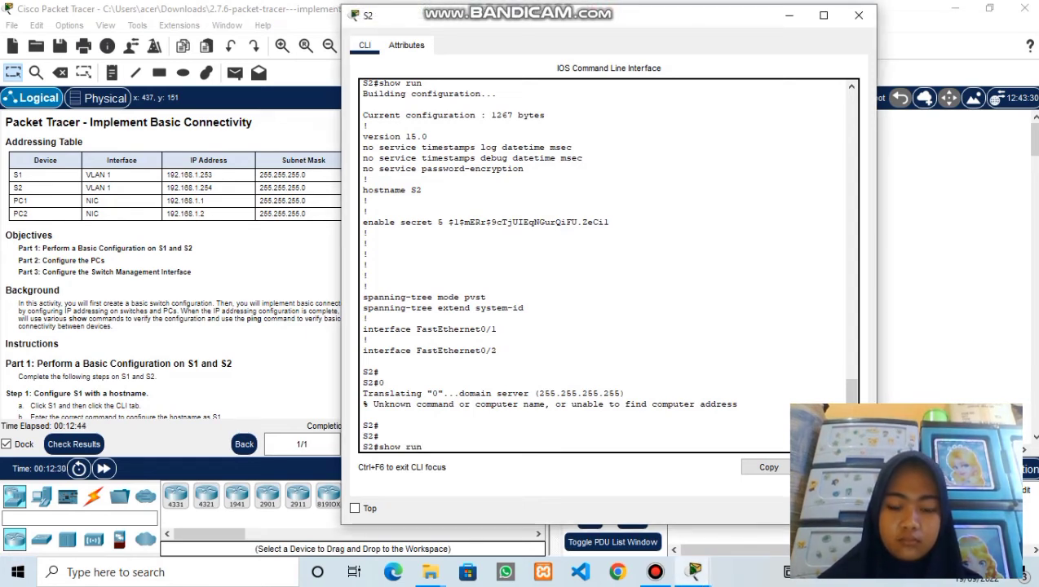
pyautogui.press('Return')
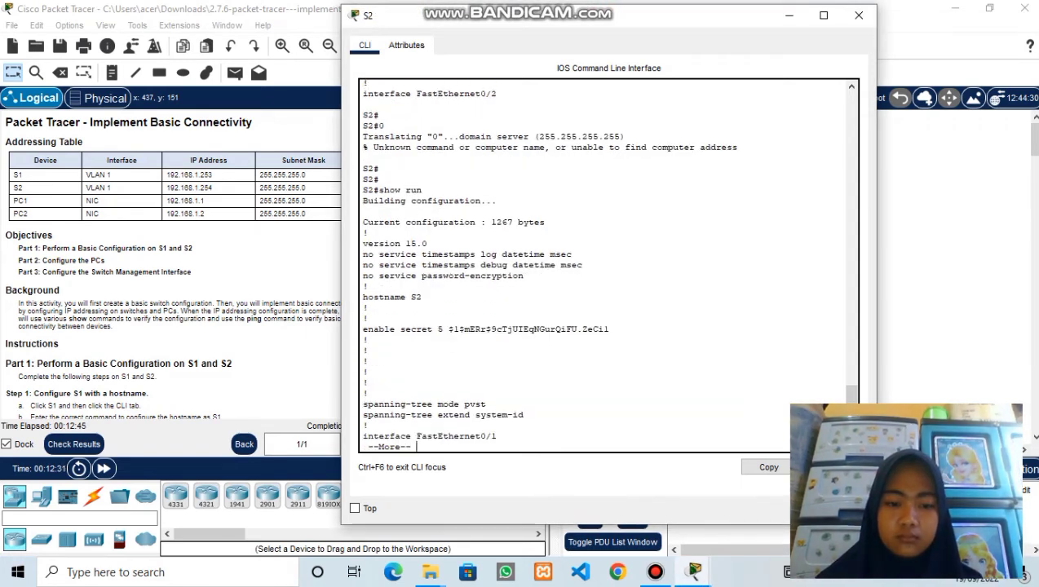
pyautogui.press('Return')
pyautogui.press('Return')
pyautogui.press('Return')
pyautogui.press('Return')
pyautogui.press('Return')
pyautogui.press('Return')
pyautogui.press('Return')
pyautogui.press('Return')
pyautogui.press('Return')
pyautogui.press('Return')
pyautogui.press('Return')
pyautogui.press('Return')
pyautogui.press('Return')
pyautogui.press('Return')
pyautogui.press('Return')
pyautogui.press('Return')
pyautogui.press('Return')
pyautogui.press('Return')
pyautogui.press('Return')
pyautogui.press('Return')
pyautogui.press('Return')
pyautogui.press('Return')
pyautogui.press('Return')
pyautogui.press('Return')
pyautogui.press('Return')
pyautogui.press('Return')
pyautogui.press('Return')
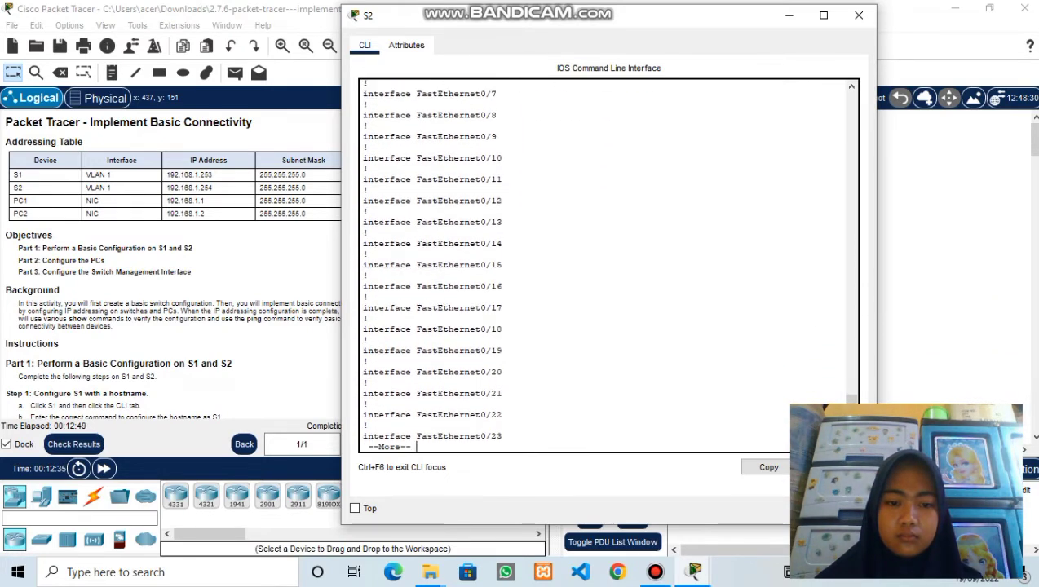
pyautogui.press('Return')
pyautogui.press('Return')
pyautogui.press('Return')
pyautogui.press('Return')
pyautogui.press('Return')
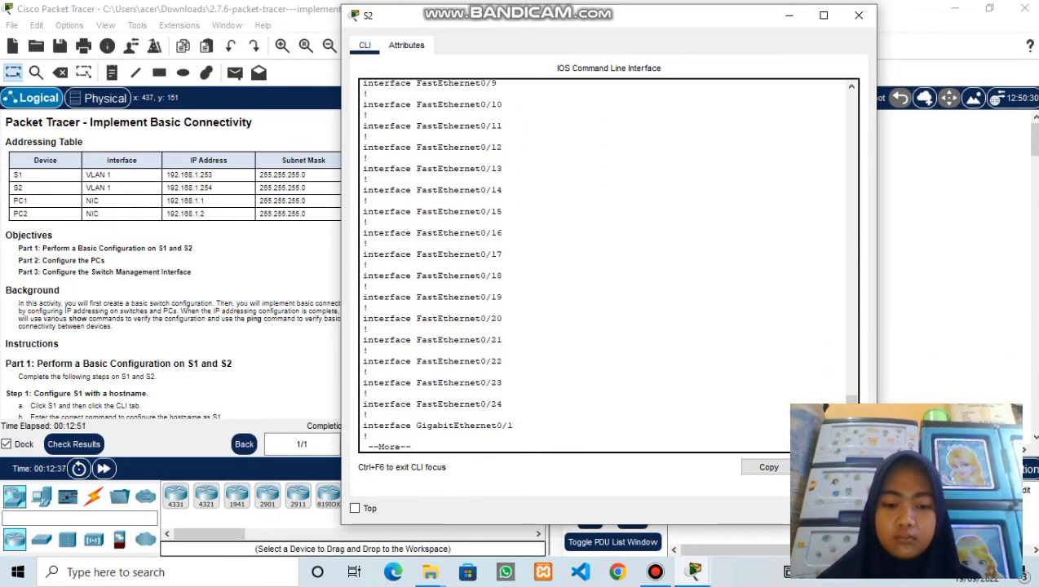
pyautogui.press('Return')
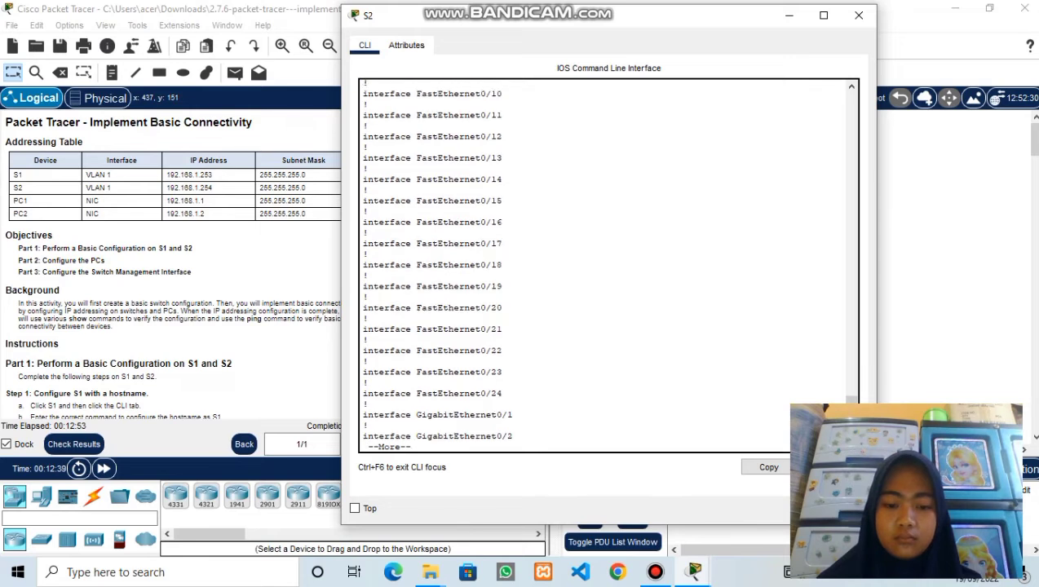
pyautogui.press('Return')
pyautogui.press('Return')
pyautogui.press('Return')
pyautogui.press('Return')
pyautogui.press('Return')
pyautogui.press('Return')
pyautogui.press('Return')
pyautogui.press('Return')
pyautogui.press('Return')
pyautogui.press('Return')
pyautogui.press('Return')
pyautogui.press('Return')
pyautogui.press('Return')
pyautogui.press('Return')
pyautogui.press('Return')
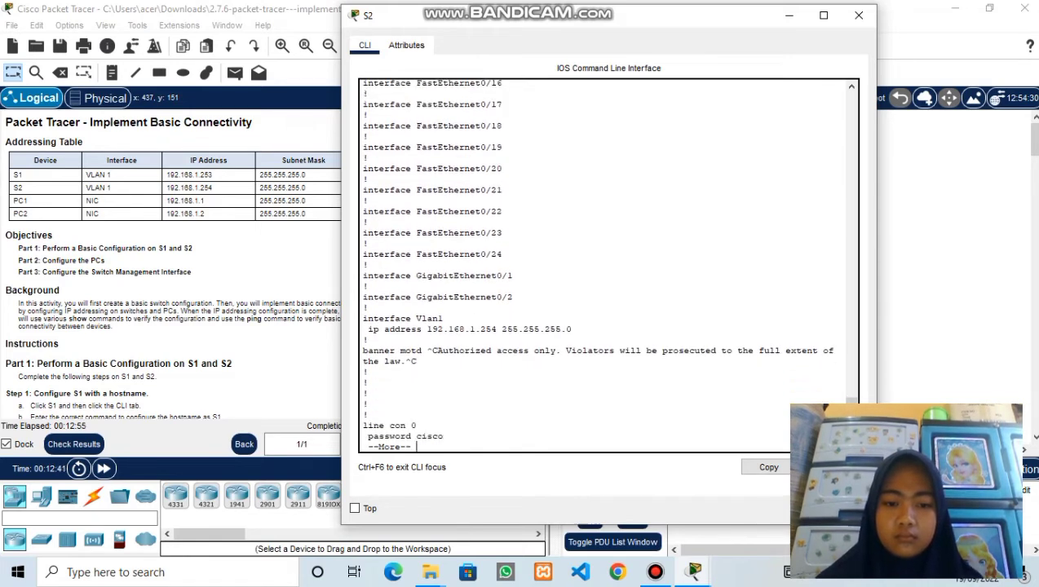
pyautogui.press('Return')
pyautogui.press('Return')
pyautogui.press('Return')
pyautogui.press('Return')
pyautogui.press('Return')
pyautogui.press('Return')
pyautogui.press('Return')
pyautogui.press('Return')
pyautogui.press('Return')
pyautogui.press('Return')
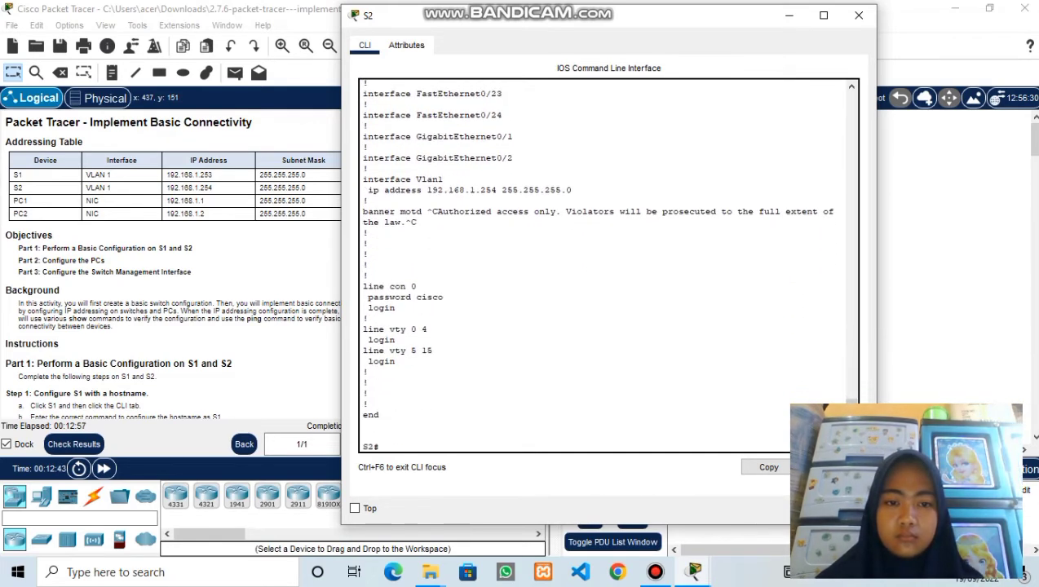
pyautogui.press('Return')
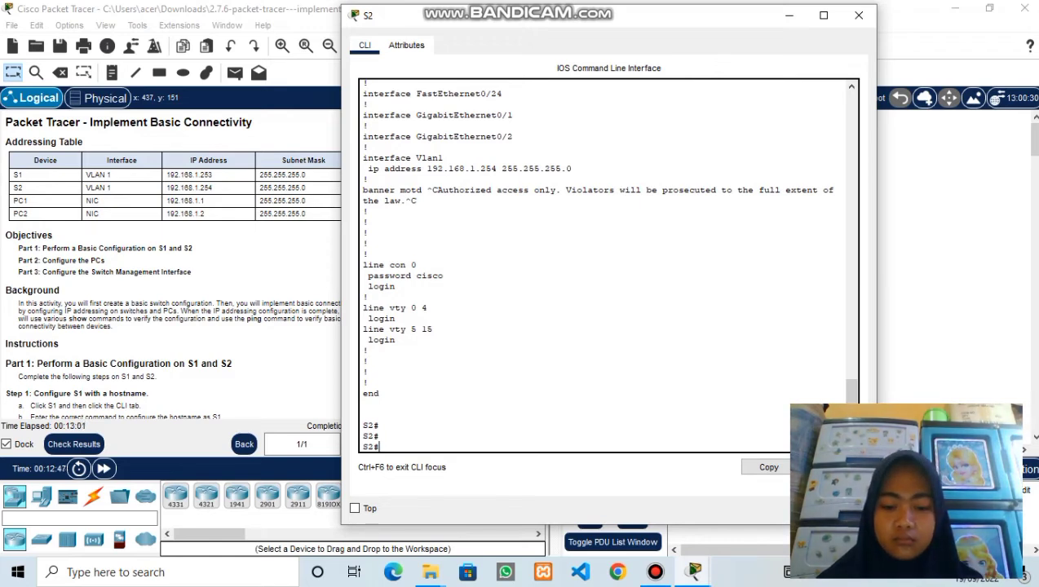
# - Run 'show ip int brief' on S2 to confirm Vlan1 192.168.1.254 and Fa0/1, Fa0/2 up, then close S2
pyautogui.write('show')
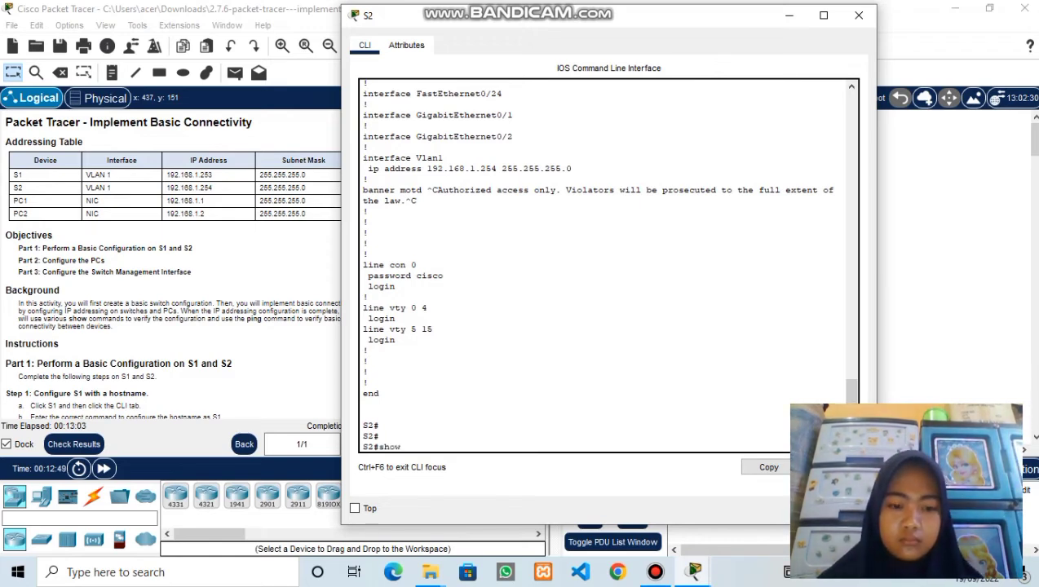
pyautogui.write(' ip int')
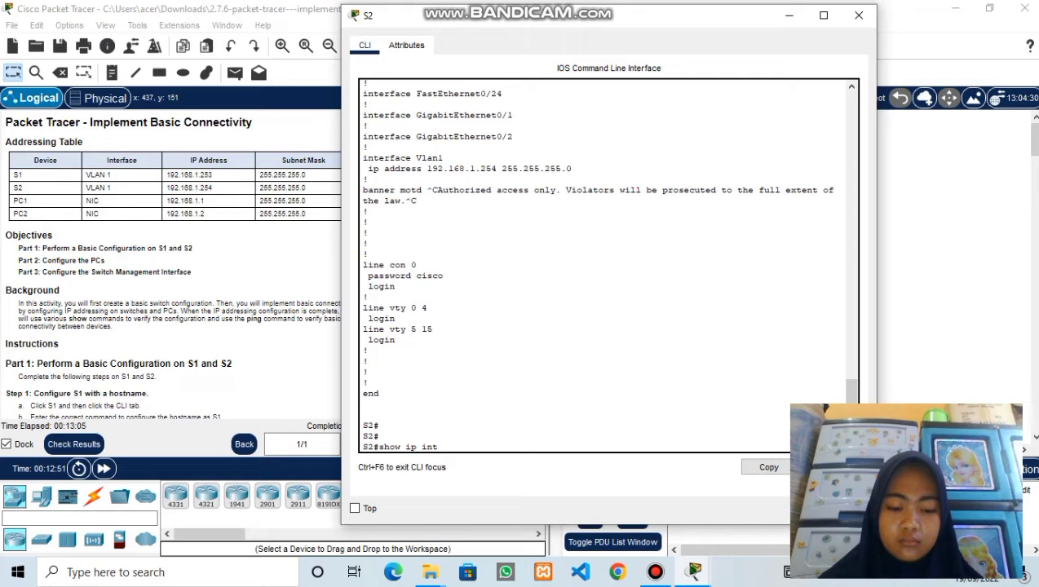
pyautogui.write(' brief')
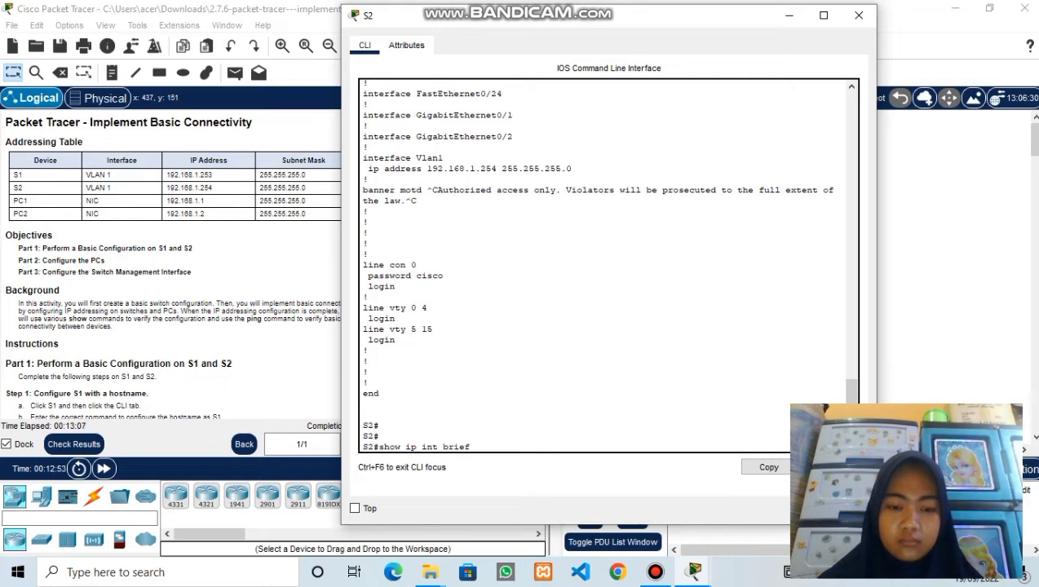
pyautogui.press('Return')
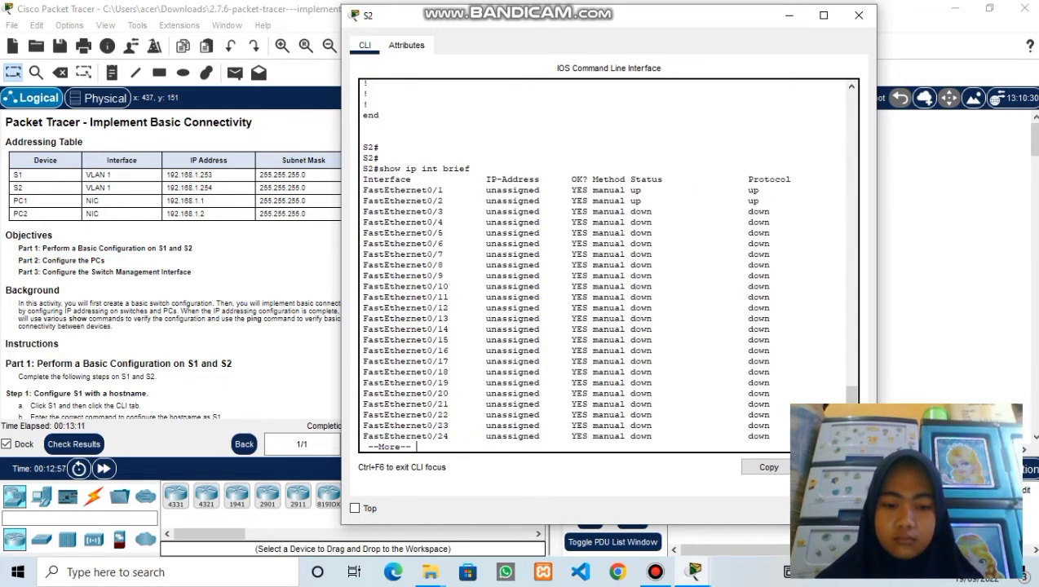
pyautogui.press('Return')
pyautogui.press('Return')
pyautogui.press('Return')
pyautogui.press('Return')
pyautogui.press('Return')
pyautogui.press('Return')
pyautogui.press('Return')
pyautogui.press('Return')
pyautogui.press('Return')
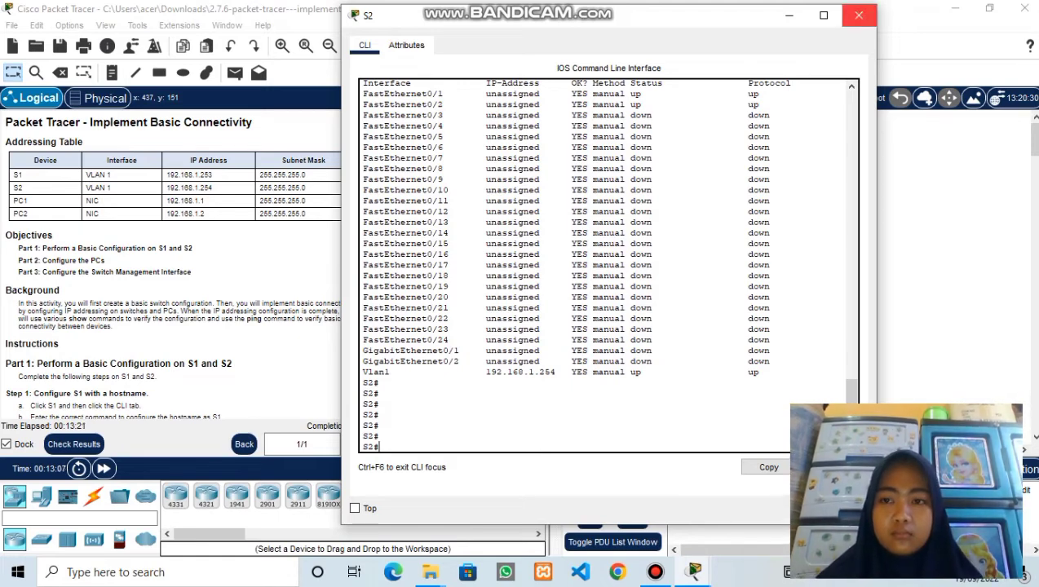
pyautogui.click(859, 15)
# - Scroll the instructions down to Step 5 and open PC1's device window
pyautogui.scroll(-8, 183, 270)
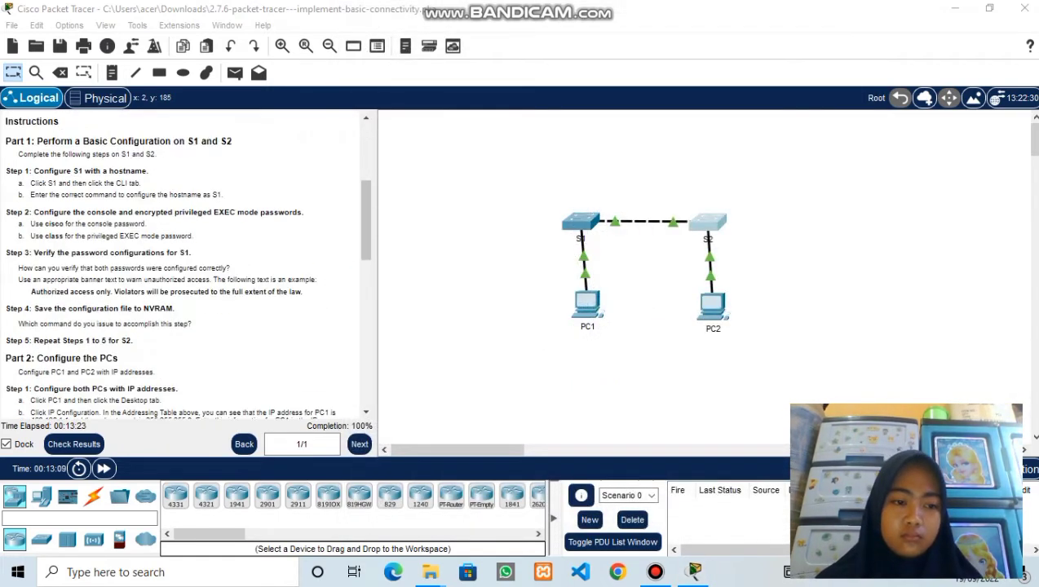
pyautogui.scroll(-10, 184, 265)
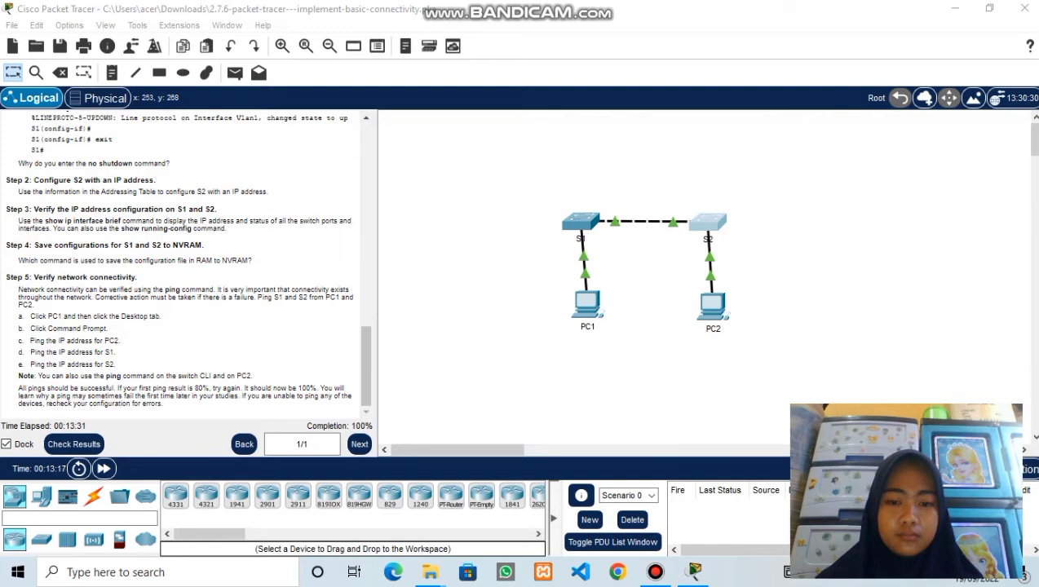
pyautogui.click(590, 306)
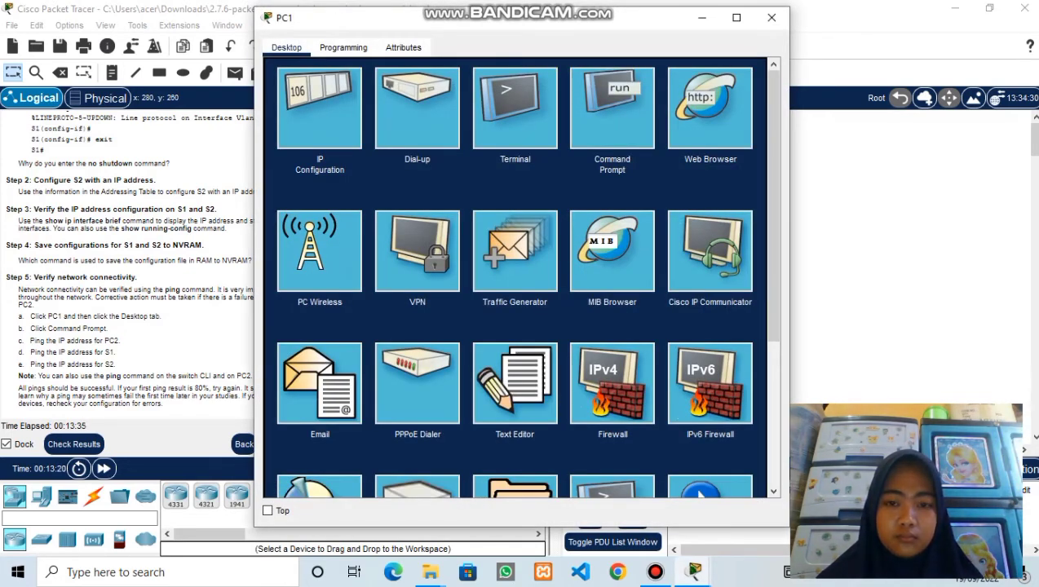
# - In PC1's Command Prompt, ping PC2 at 192.168.1.2, then start typing 'ping 192.168.1.25'
pyautogui.click(611, 108)
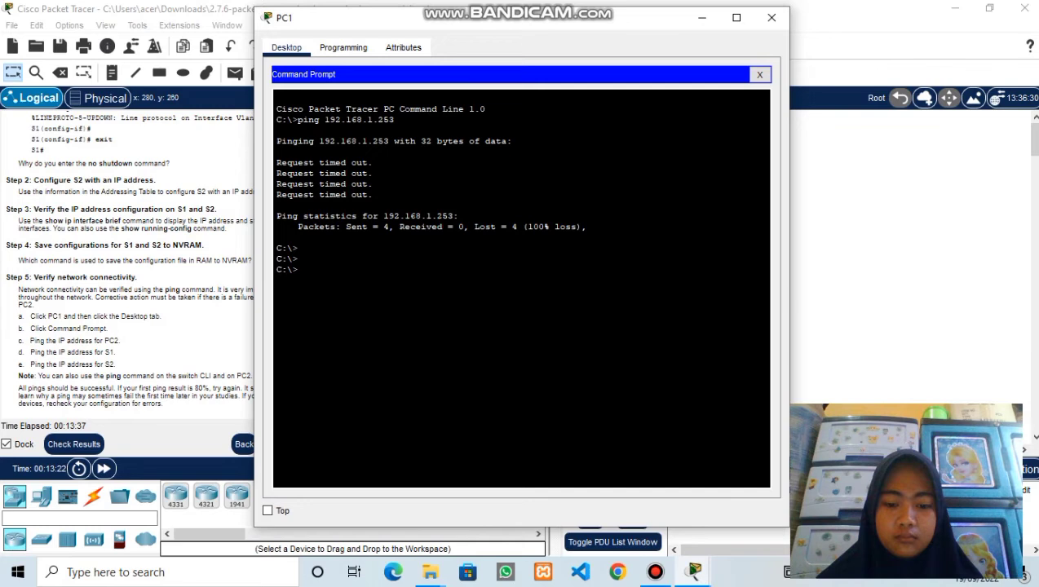
pyautogui.moveTo(440, 20); pyautogui.dragTo(521, 25)
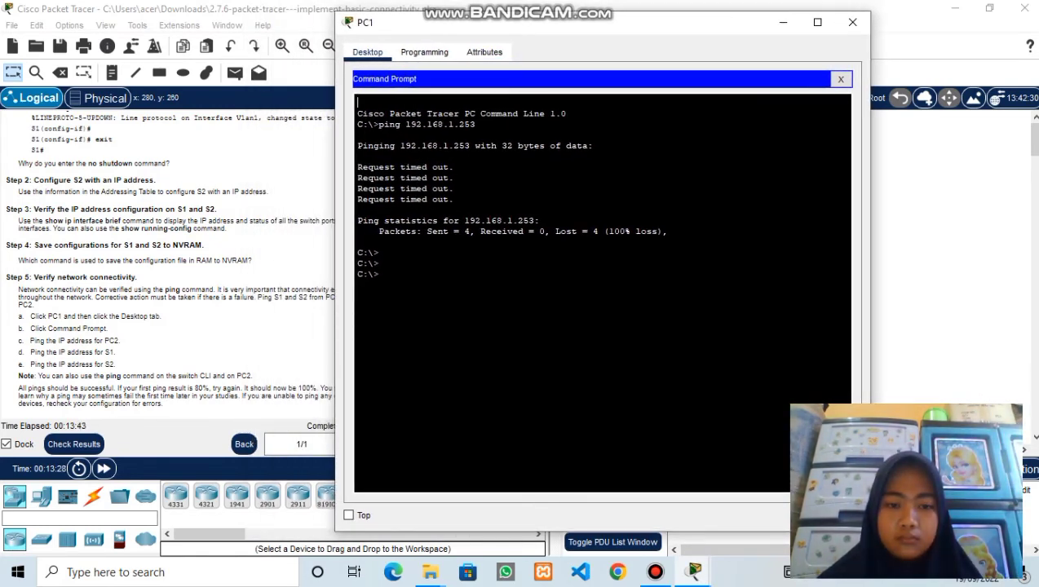
pyautogui.press('Return')
pyautogui.write('ping')
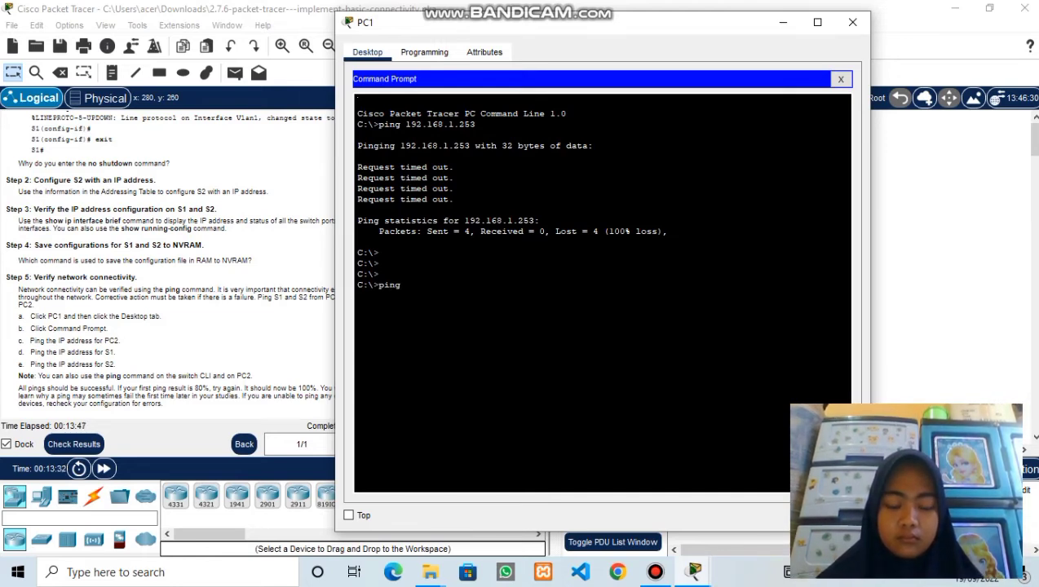
pyautogui.scroll(15, 167, 261)
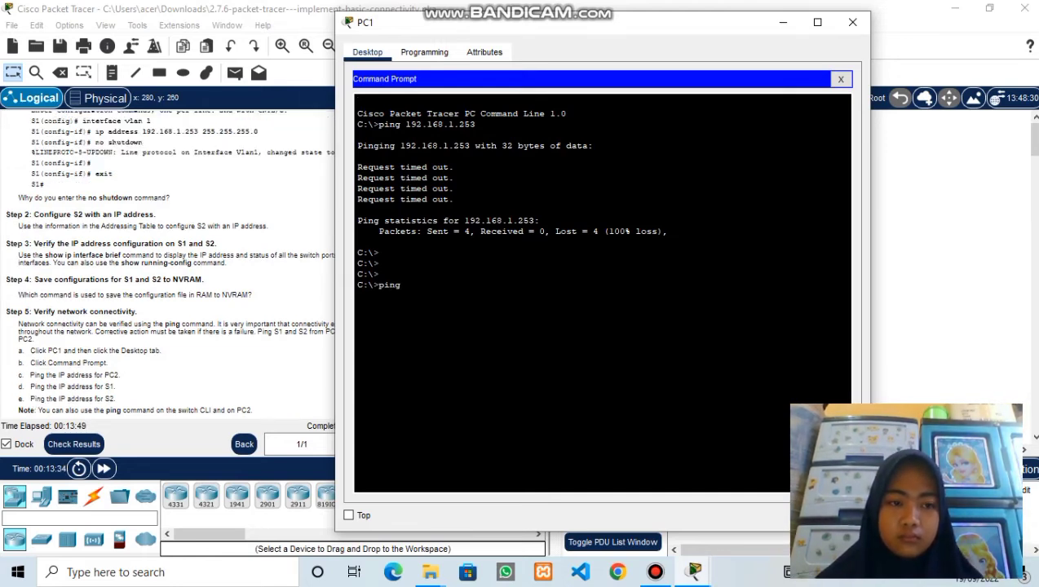
pyautogui.write('192.168')
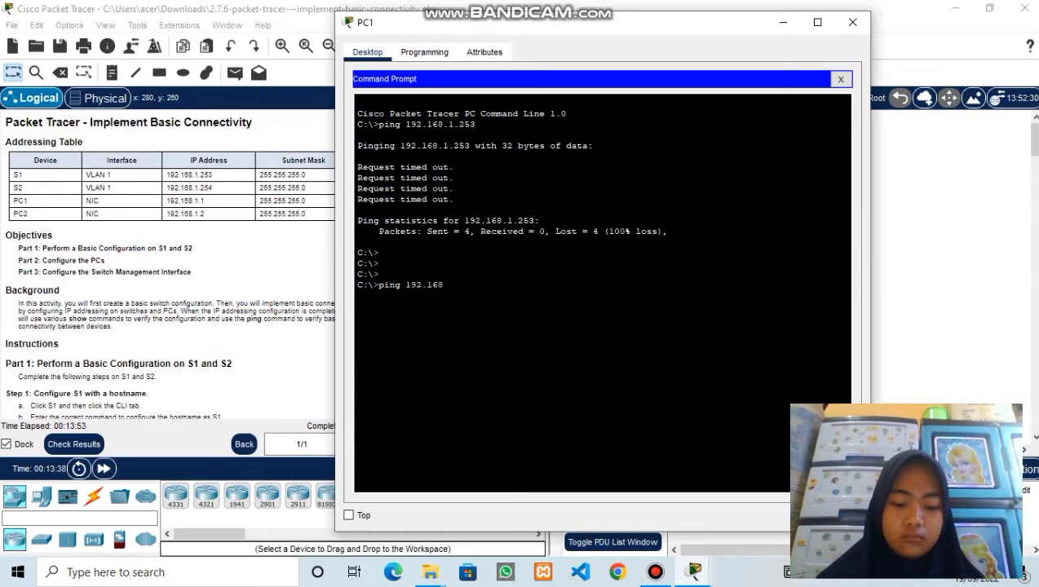
pyautogui.write('.1.2')
pyautogui.press('Return')
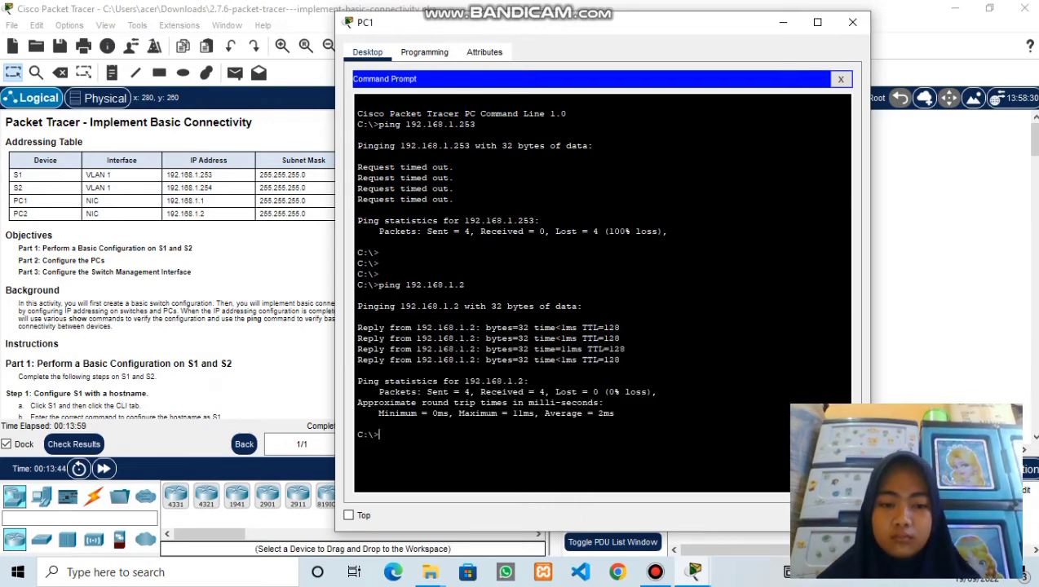
pyautogui.write('p')
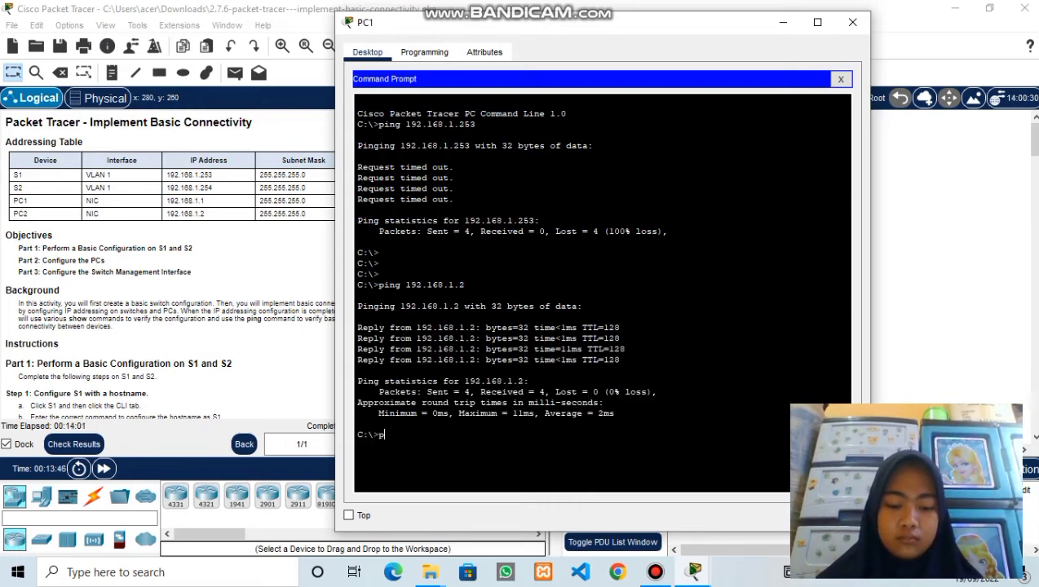
pyautogui.write('ing 1')
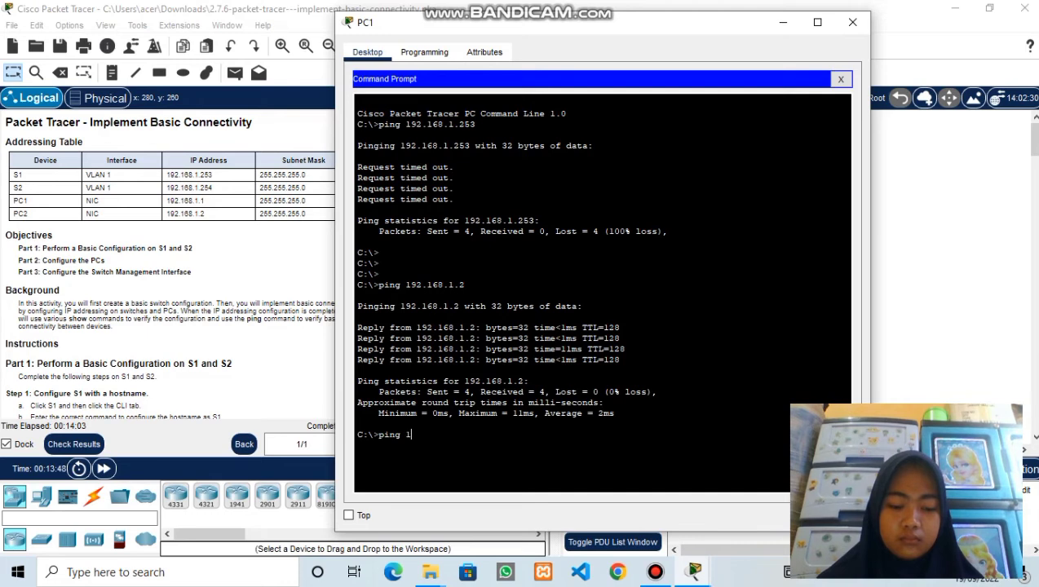
pyautogui.write('92.168')
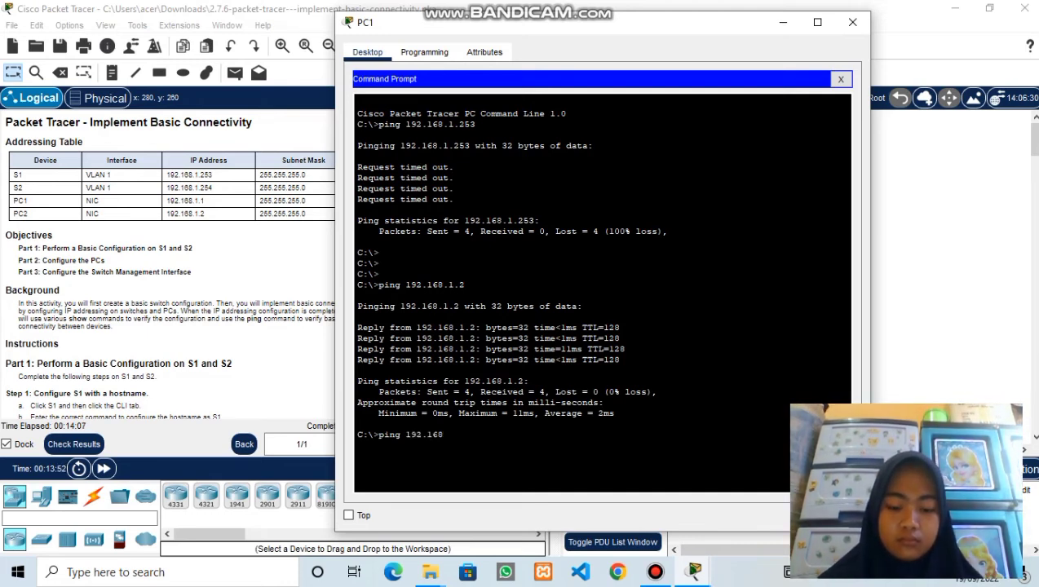
pyautogui.write('.1.253')
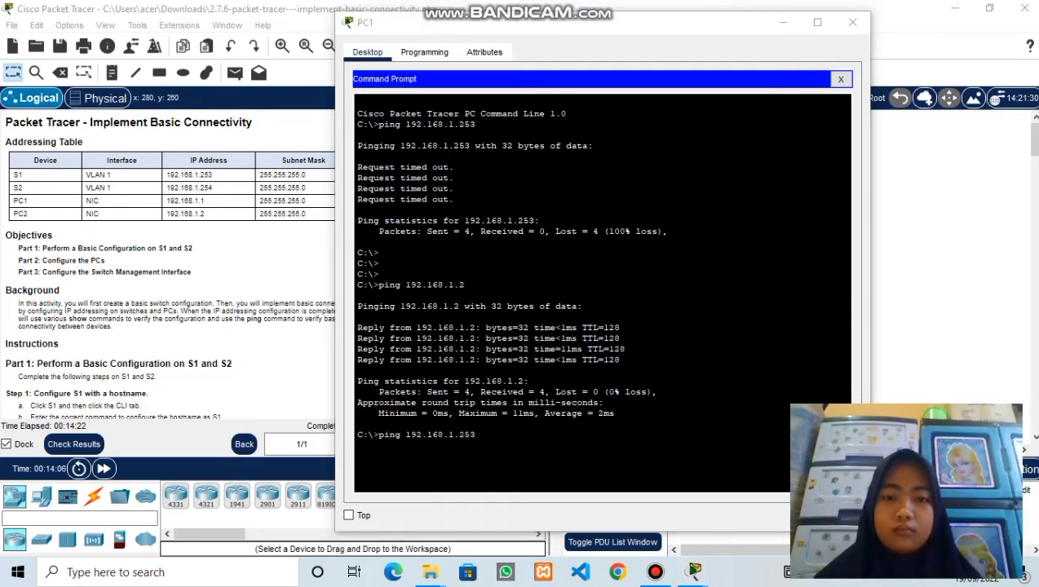
# - Ping S1 at 192.168.1.253 from PC1 twice, ending with 4 of 4 replies
pyautogui.click(357, 424)
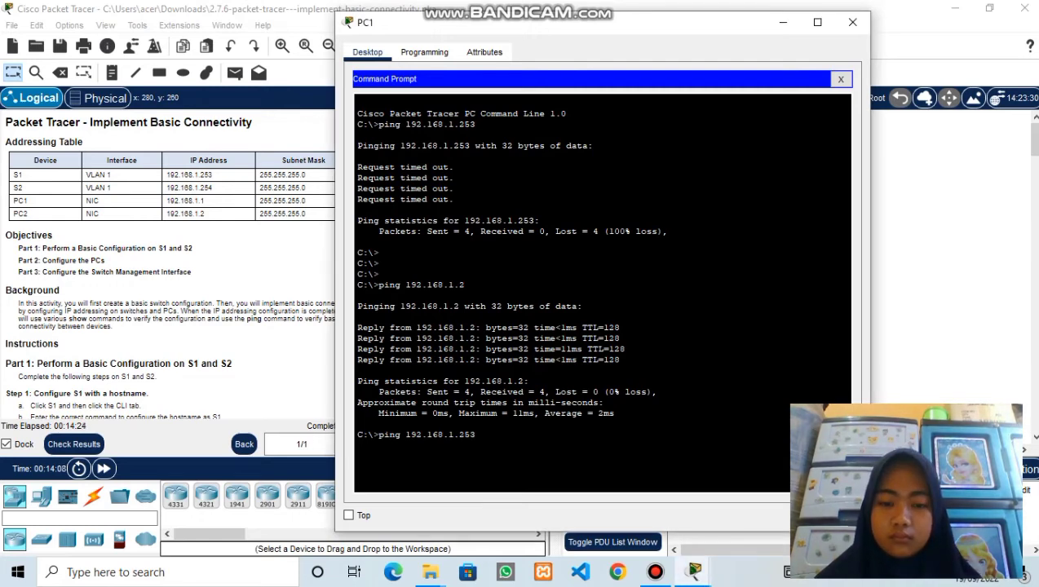
pyautogui.press('Return')
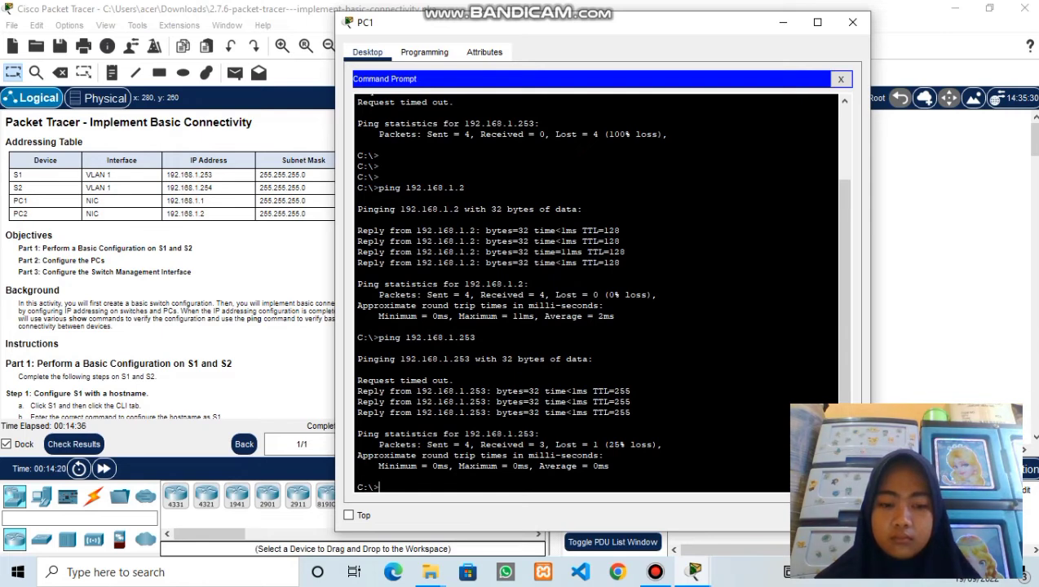
pyautogui.write('ping')
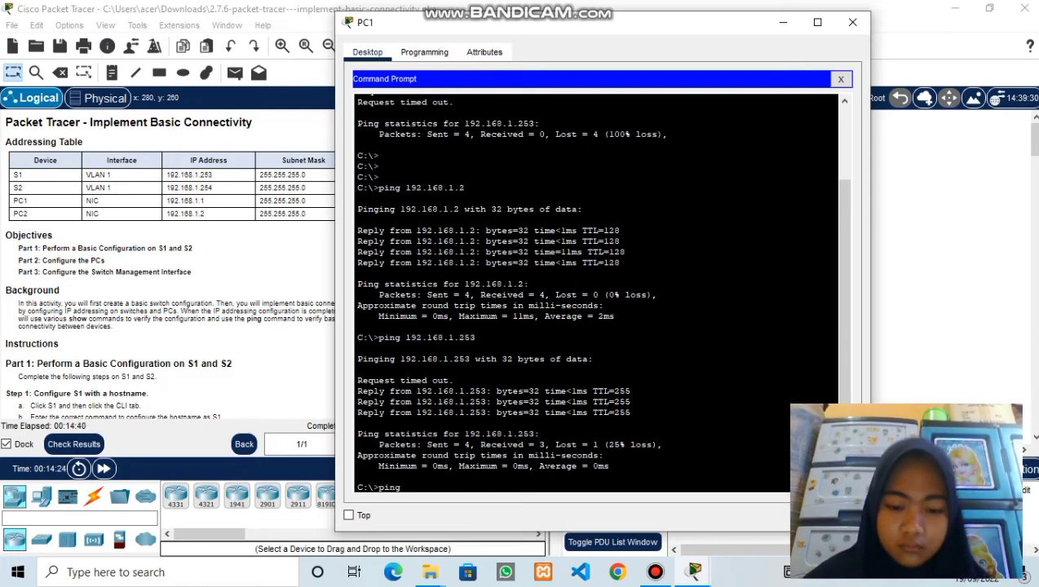
pyautogui.write(' 192.168.1')
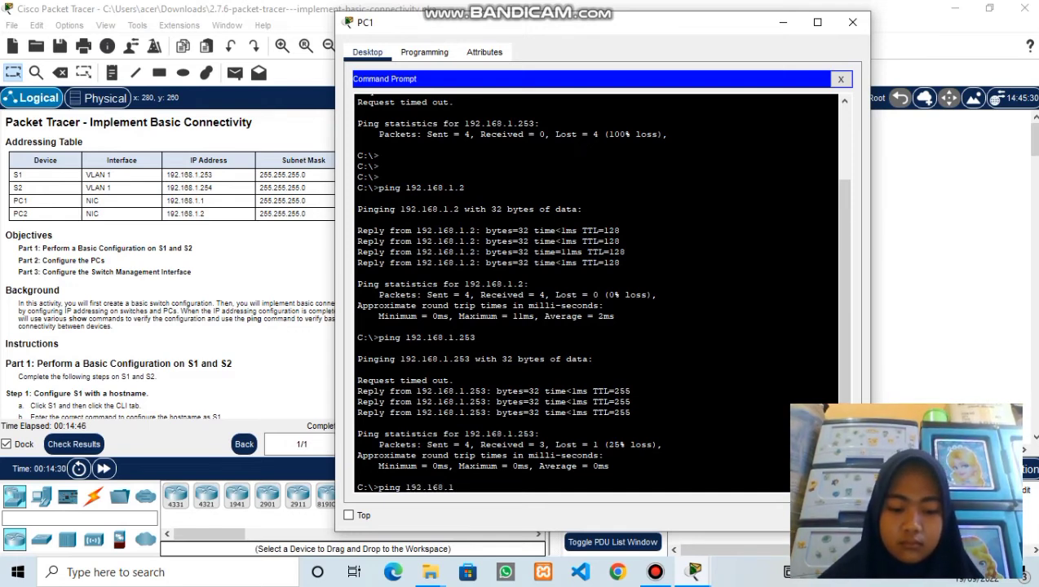
pyautogui.write('.253')
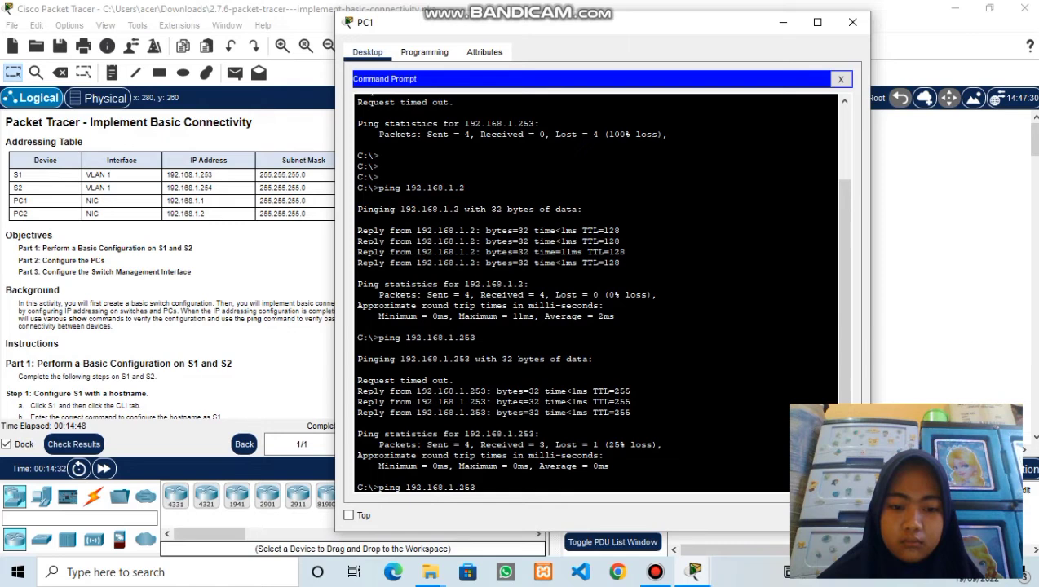
pyautogui.press('Return')
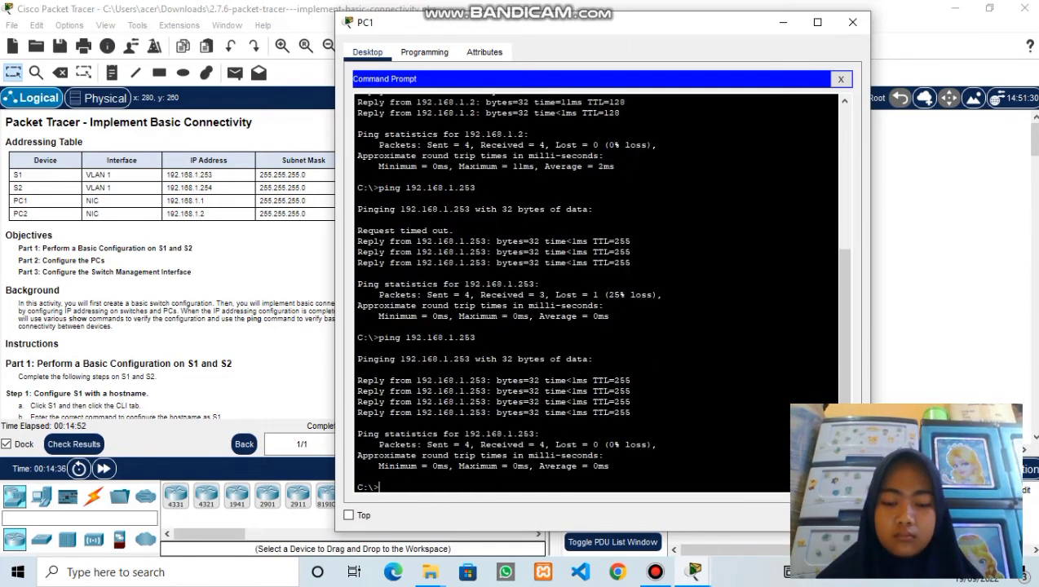
pyautogui.press('Return')
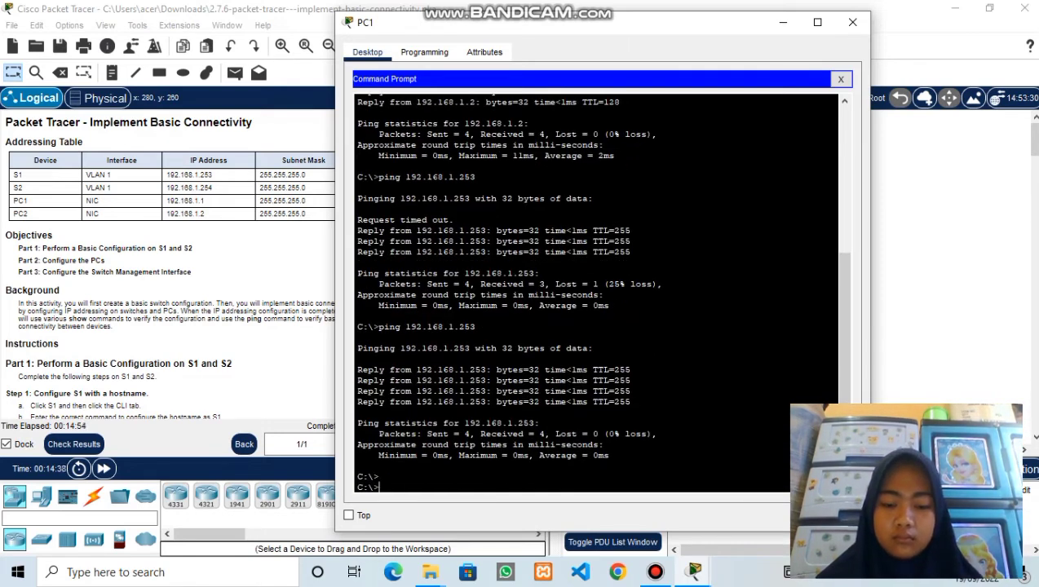
# - Ping S2 at 192.168.1.254 from PC1, then repeat it for 4 of 4 replies
pyautogui.write('ping ')
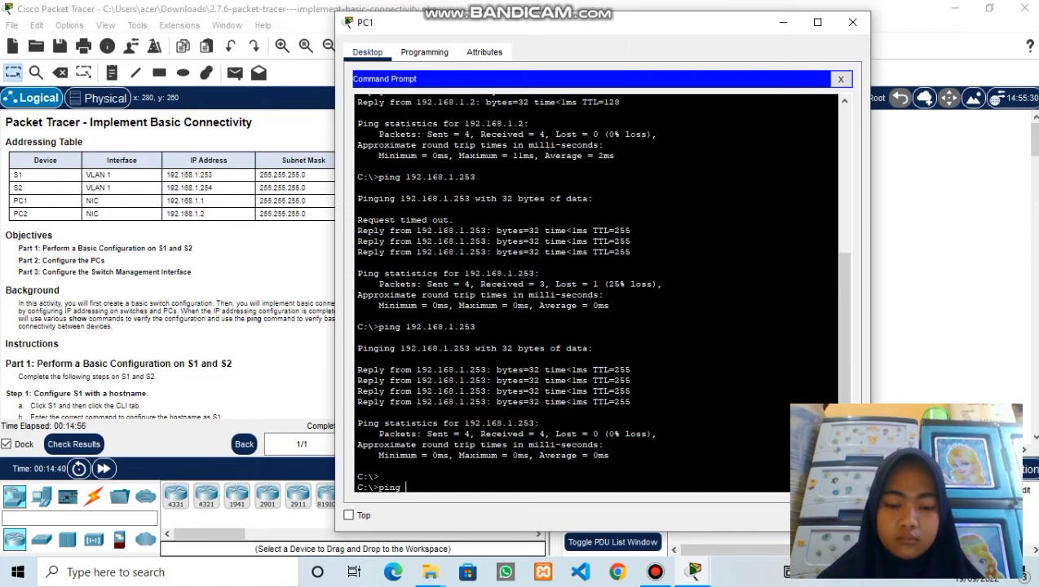
pyautogui.write('192.1')
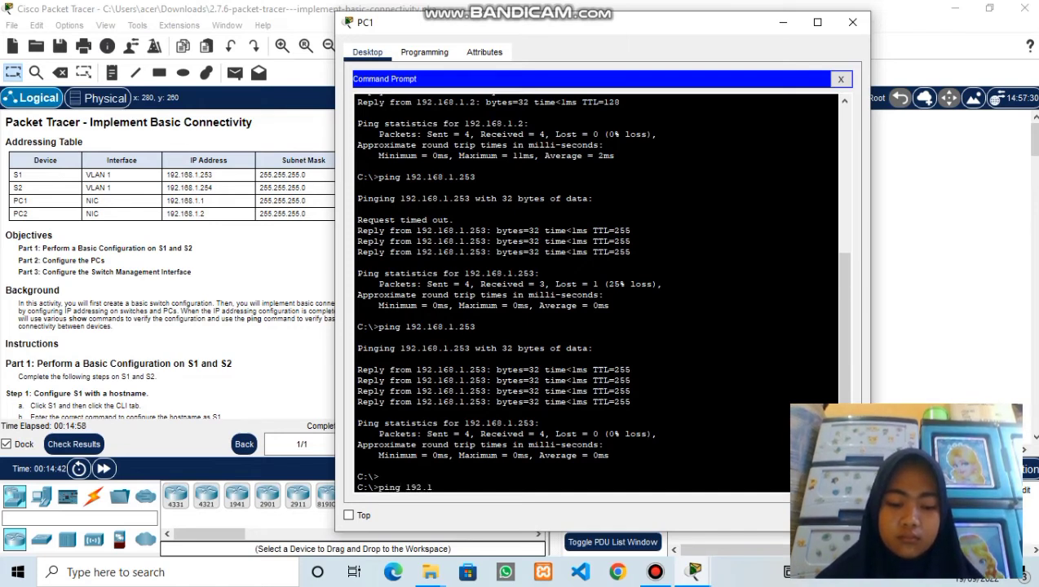
pyautogui.write('68.1.2')
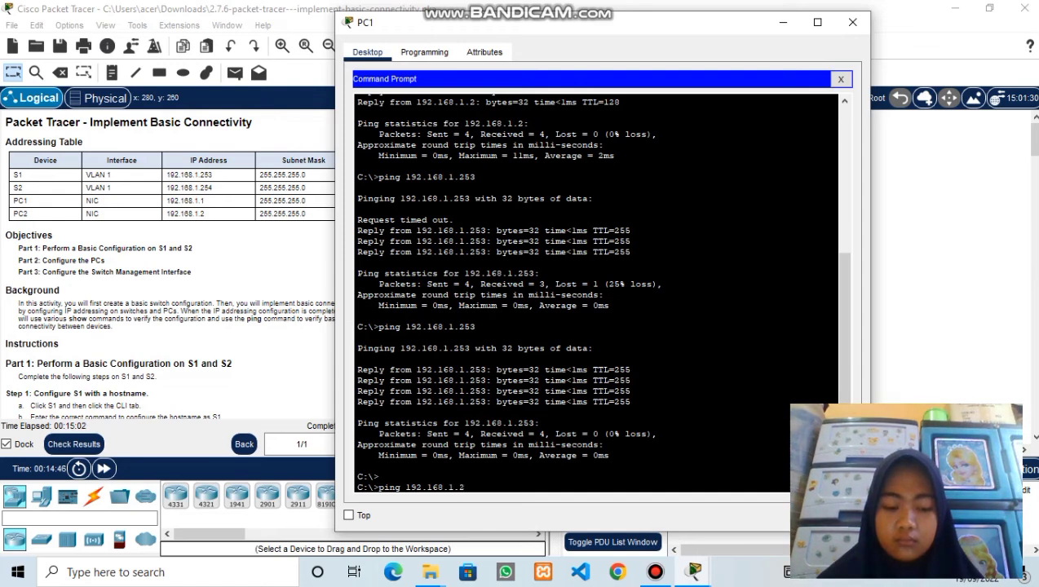
pyautogui.write('54')
pyautogui.press('Return')
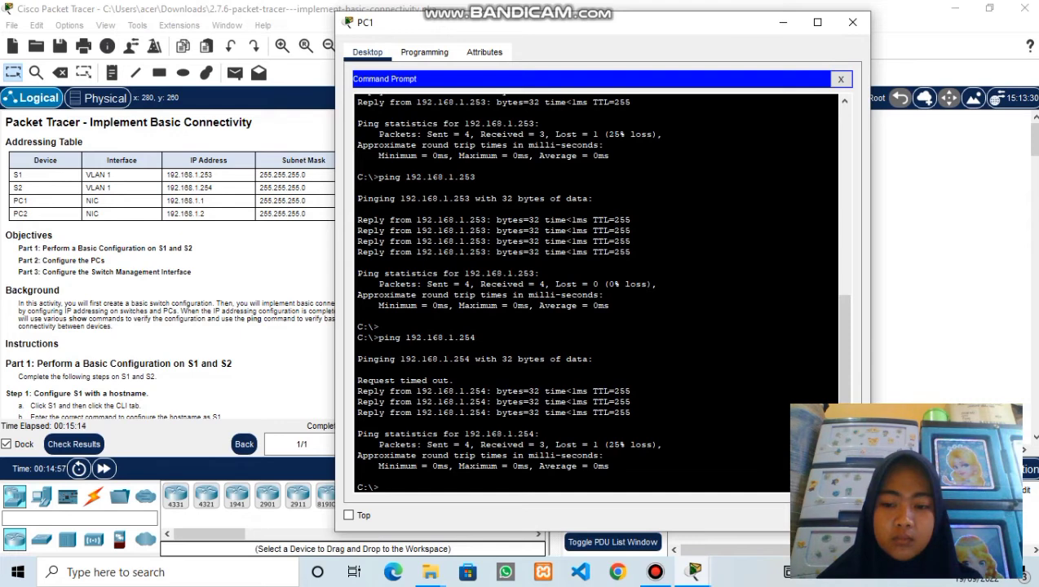
pyautogui.press('Up')
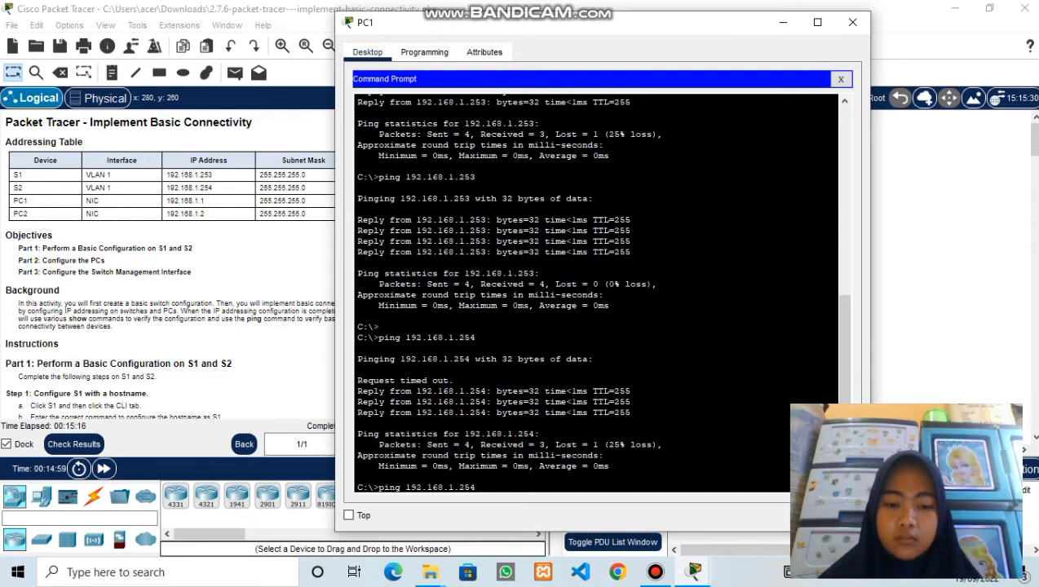
pyautogui.press('Return')
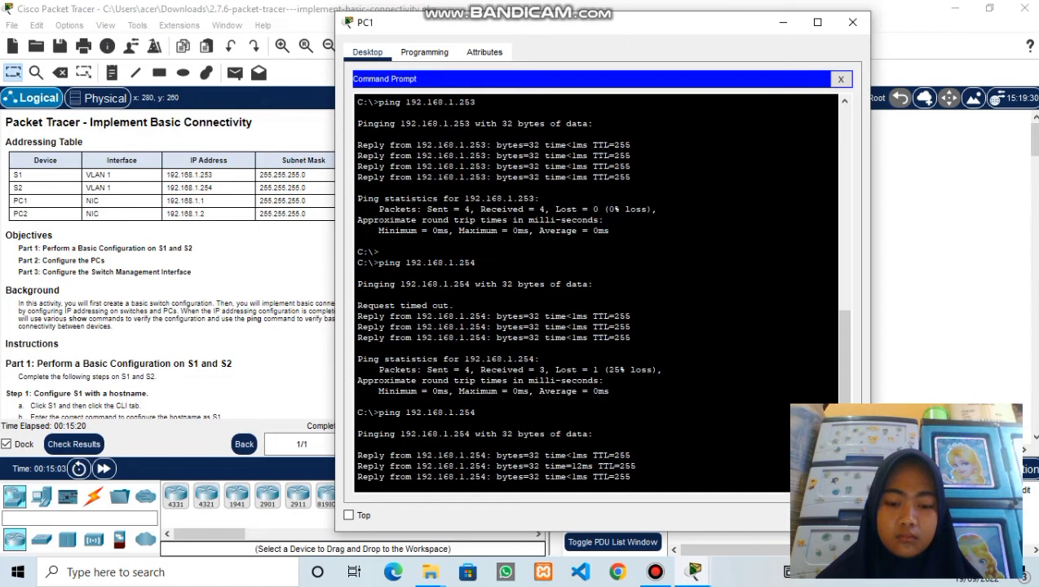
pyautogui.press('Return')
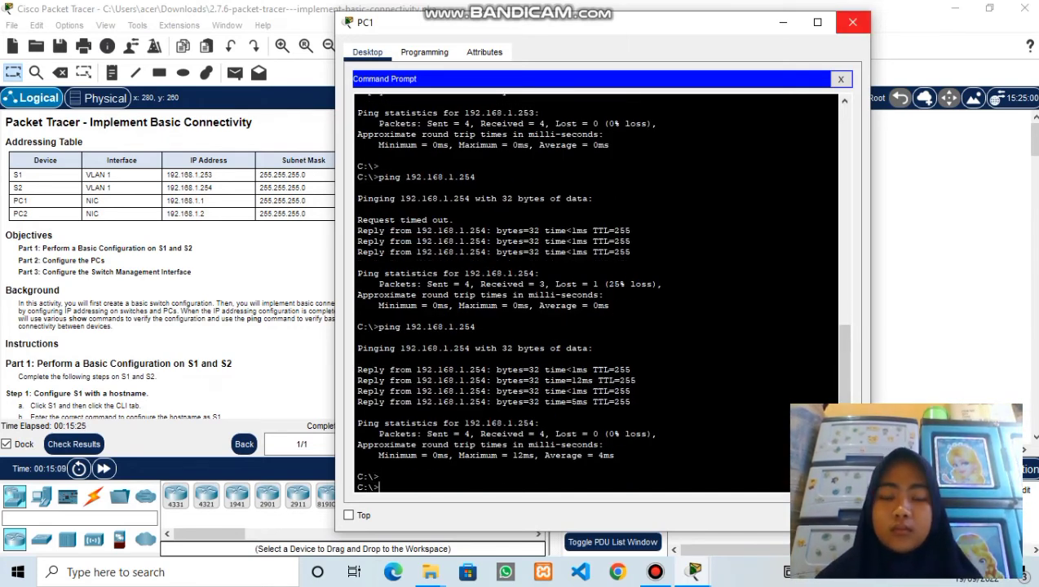
# - Close PC1, then ping PC1 at 192.168.1.1 from PC2's Command Prompt
pyautogui.click(852, 22)
pyautogui.click(712, 306)
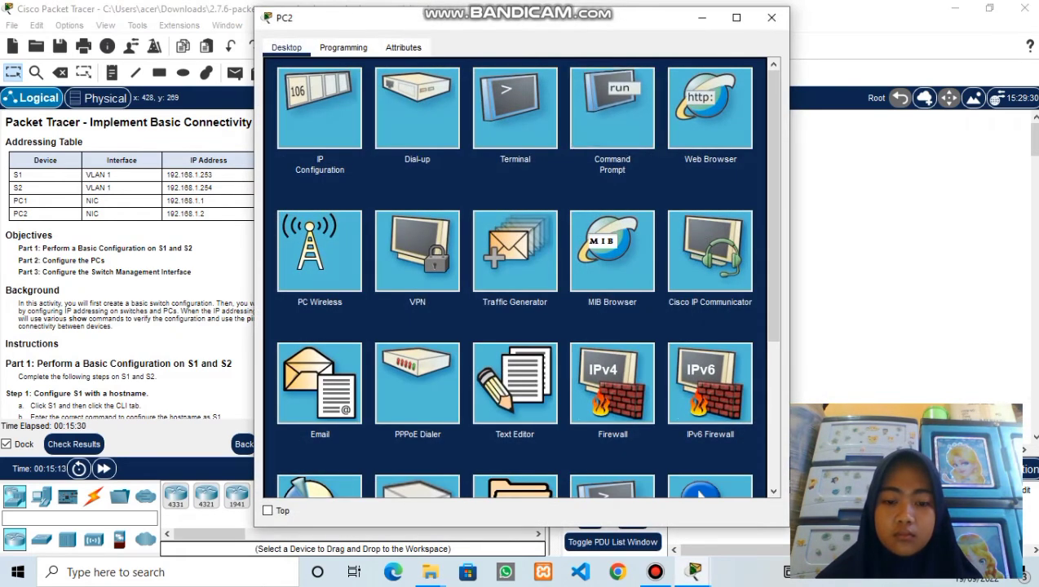
pyautogui.click(611, 107)
pyautogui.click(298, 120)
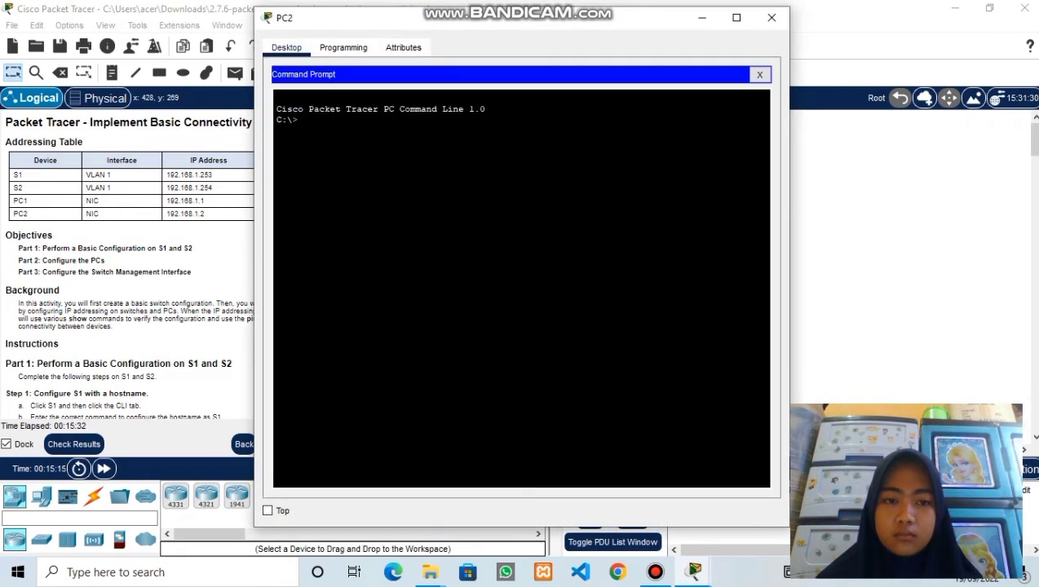
pyautogui.write('ping')
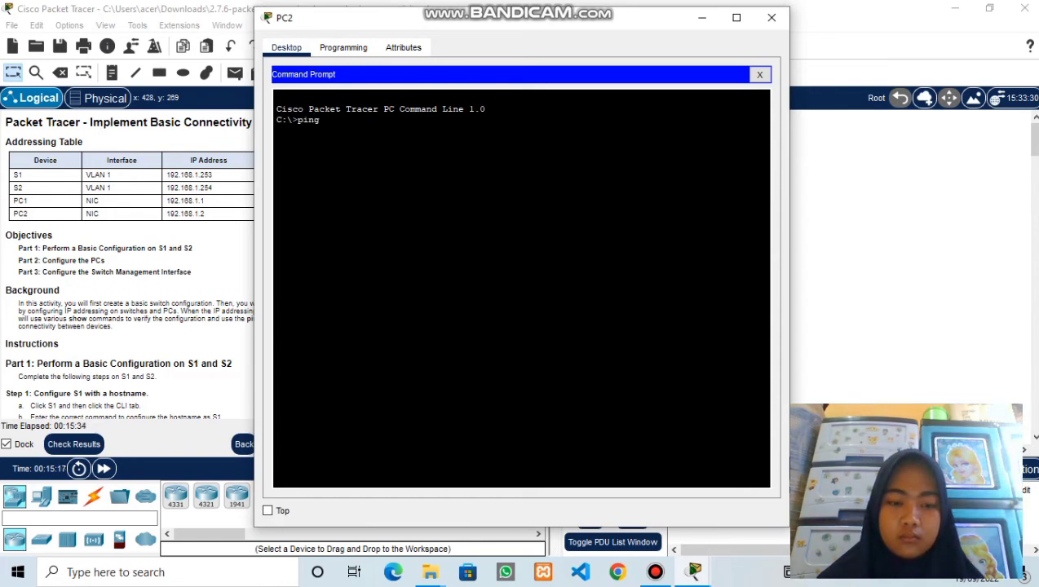
pyautogui.write(' 192.168.1.1')
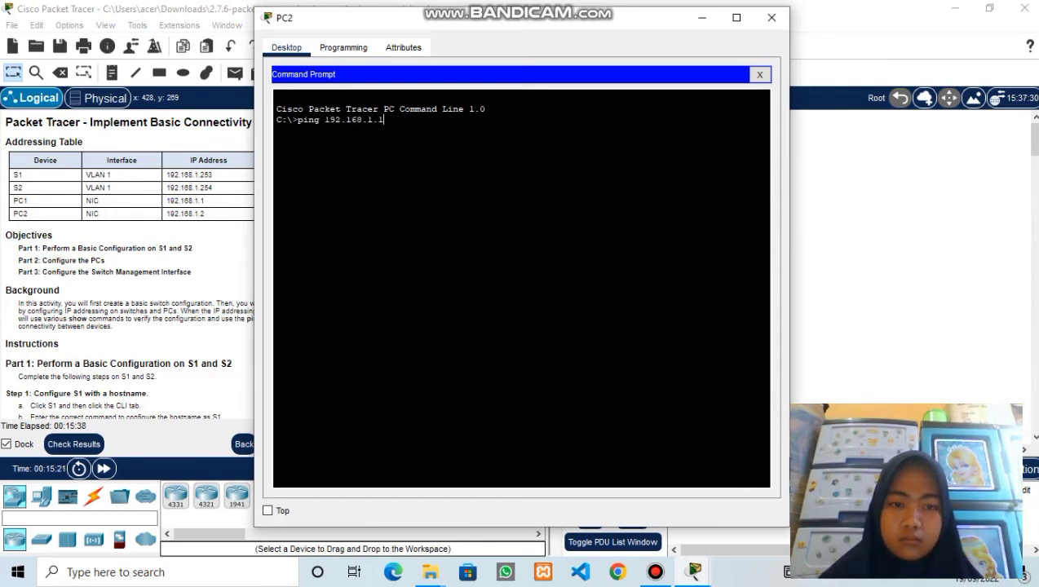
pyautogui.press('Return')
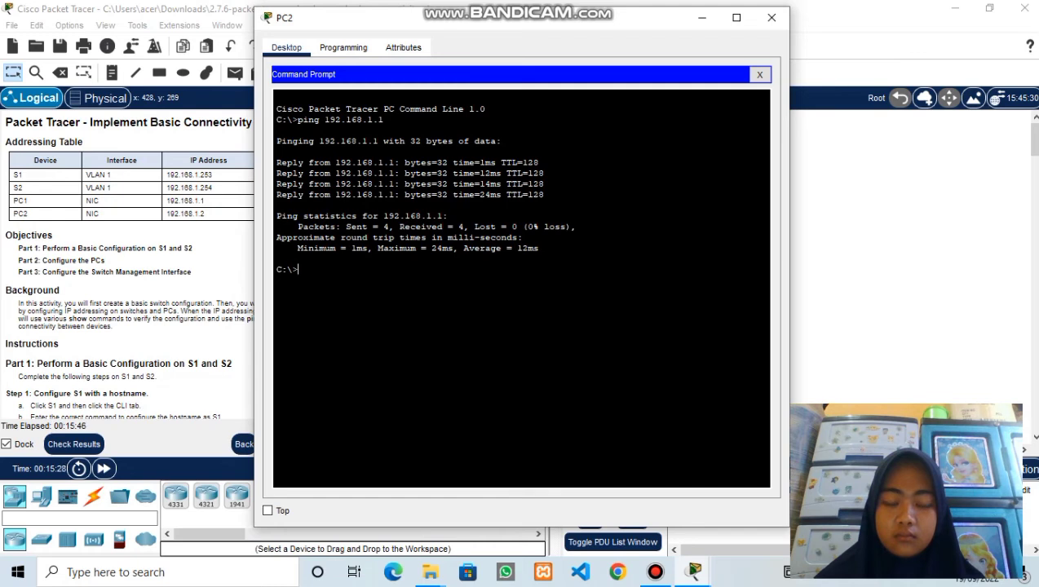
# - Ping S1 at 192.168.1.253 from PC2 twice, ending with 3 of 4 replies
pyautogui.write('pi')
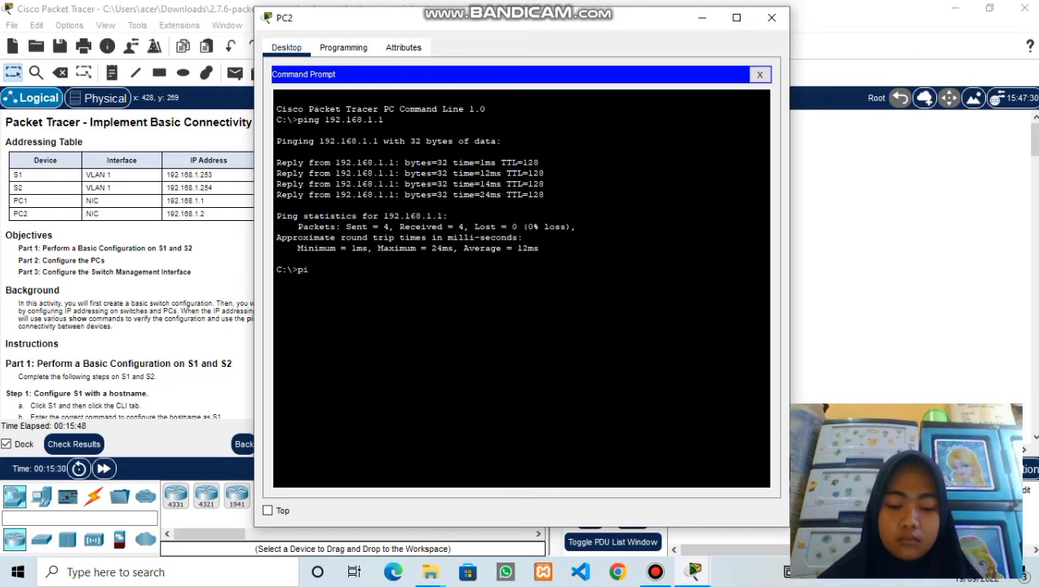
pyautogui.write('ng 192.168.1.253')
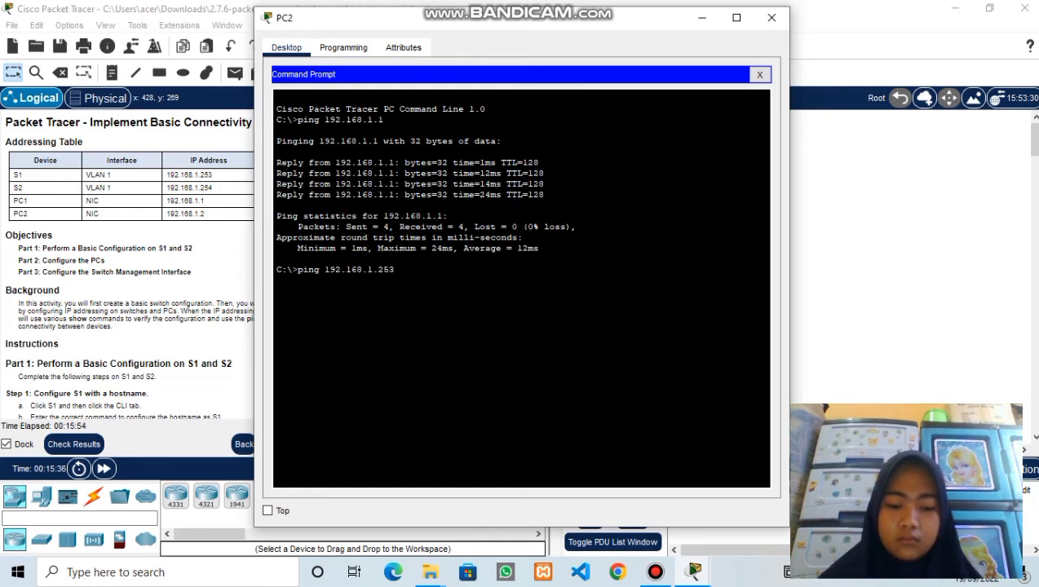
pyautogui.press('Return')
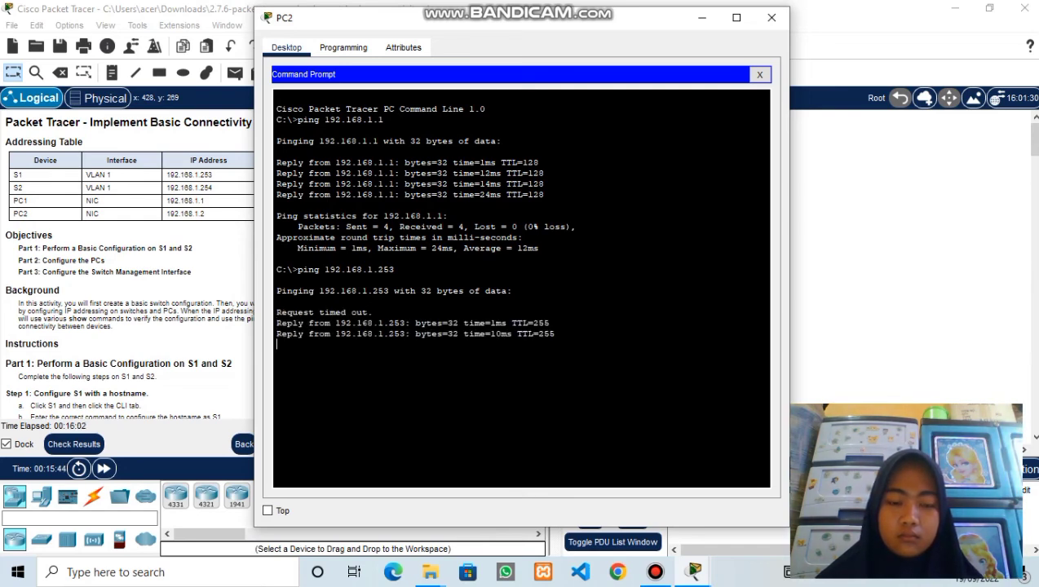
pyautogui.press('Up')
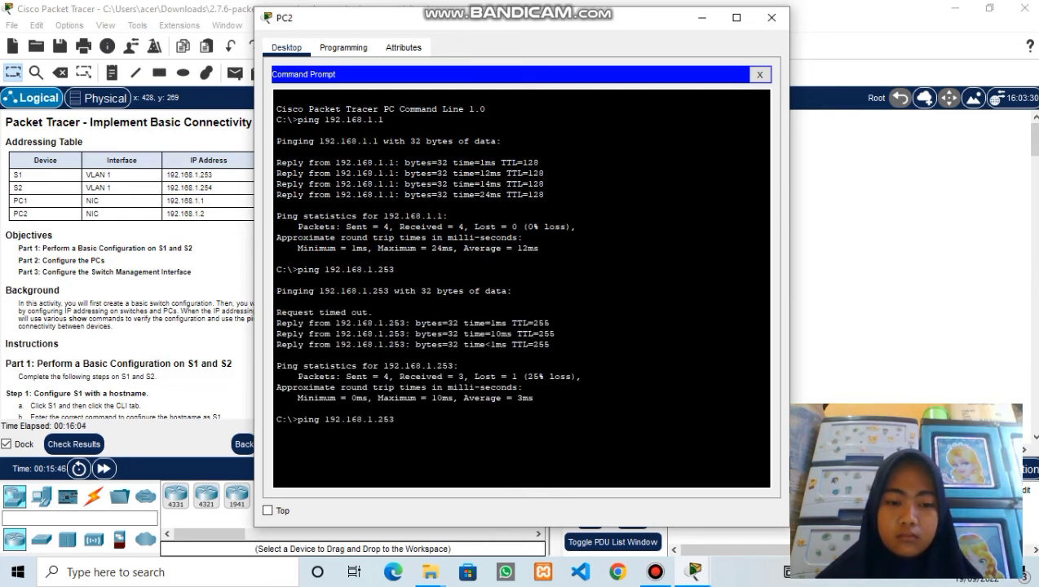
pyautogui.press('Return')
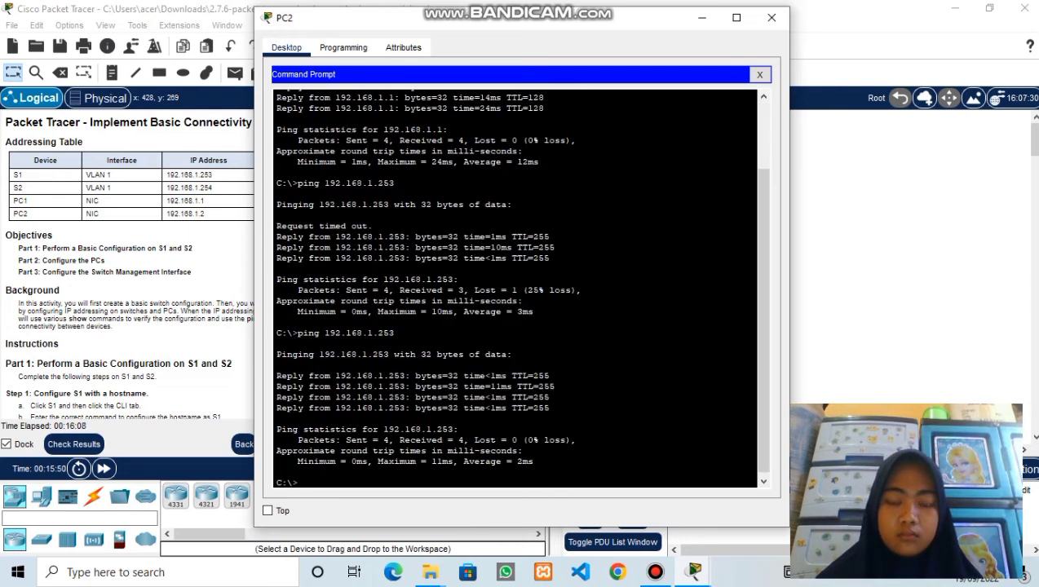
# - Ping S2 at 192.168.1.254 from PC2 twice for 4 of 4 replies, then minimize PC2's window
pyautogui.press('Up')
pyautogui.press('BackSpace')
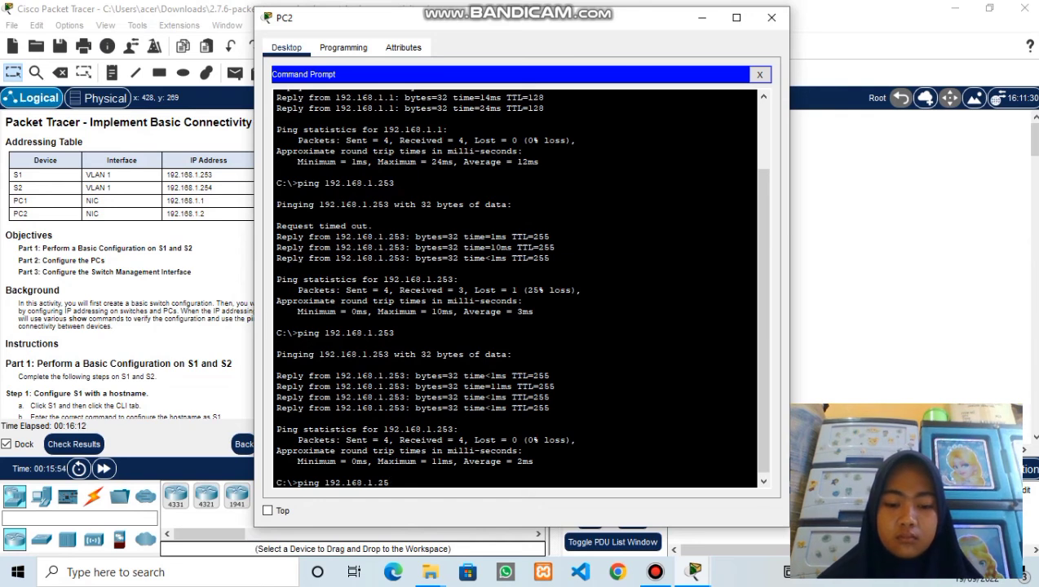
pyautogui.write('4')
pyautogui.press('Return')
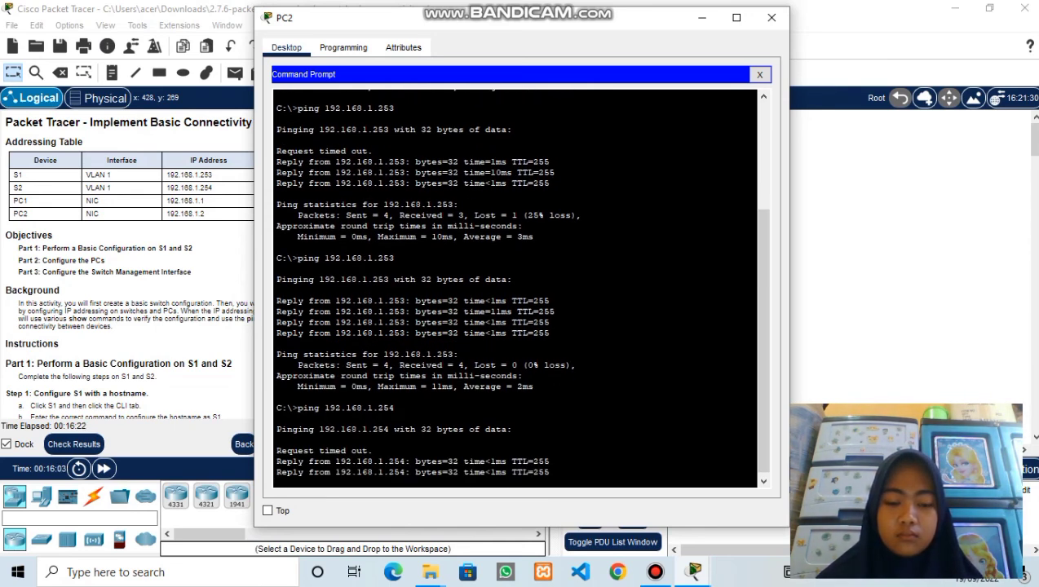
pyautogui.press('Return')
pyautogui.press('Up')
pyautogui.press('Return')
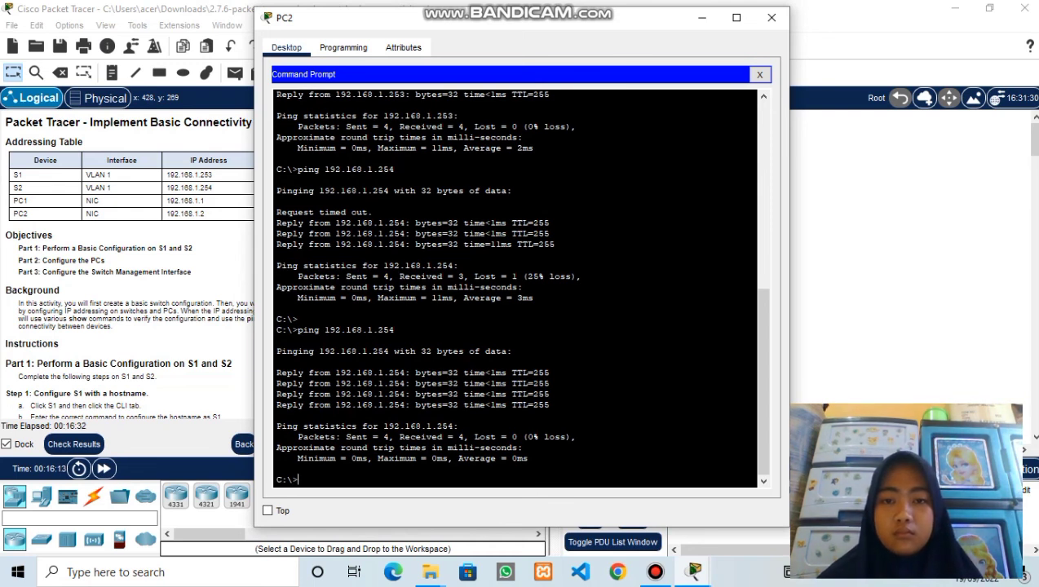
pyautogui.moveTo(613, 25); pyautogui.dragTo(779, 25)
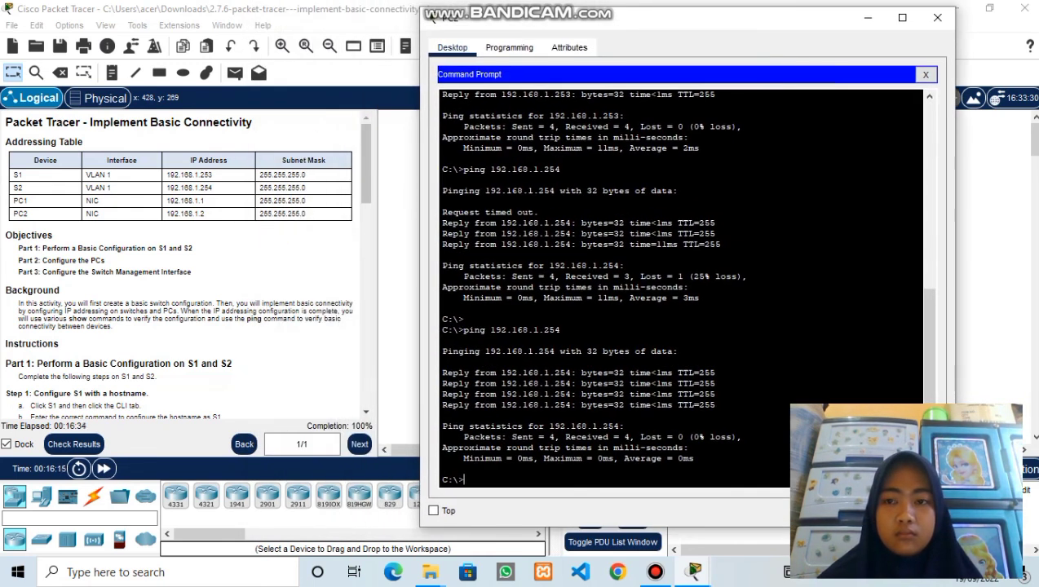
pyautogui.click(868, 17)
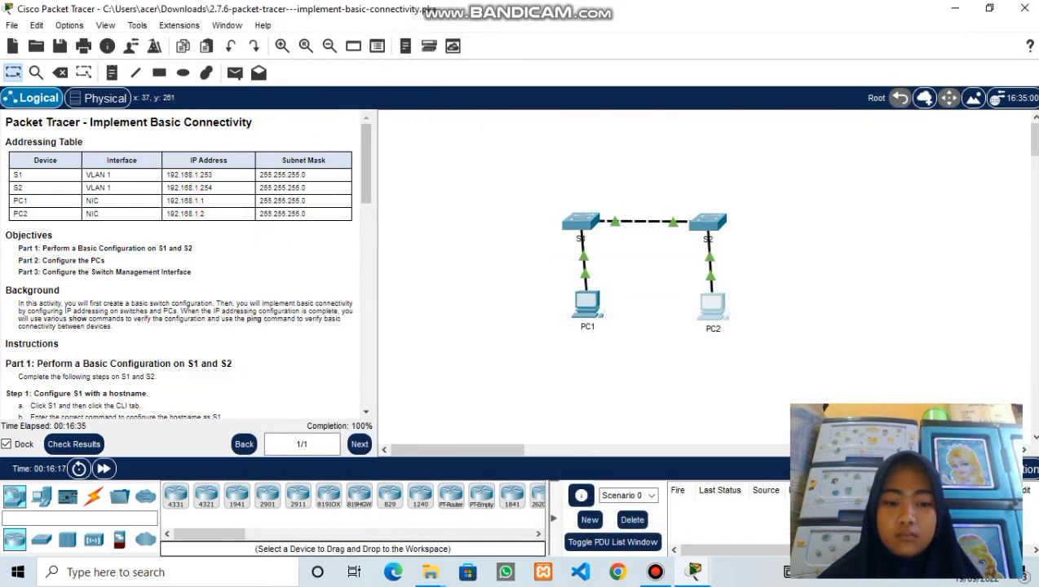